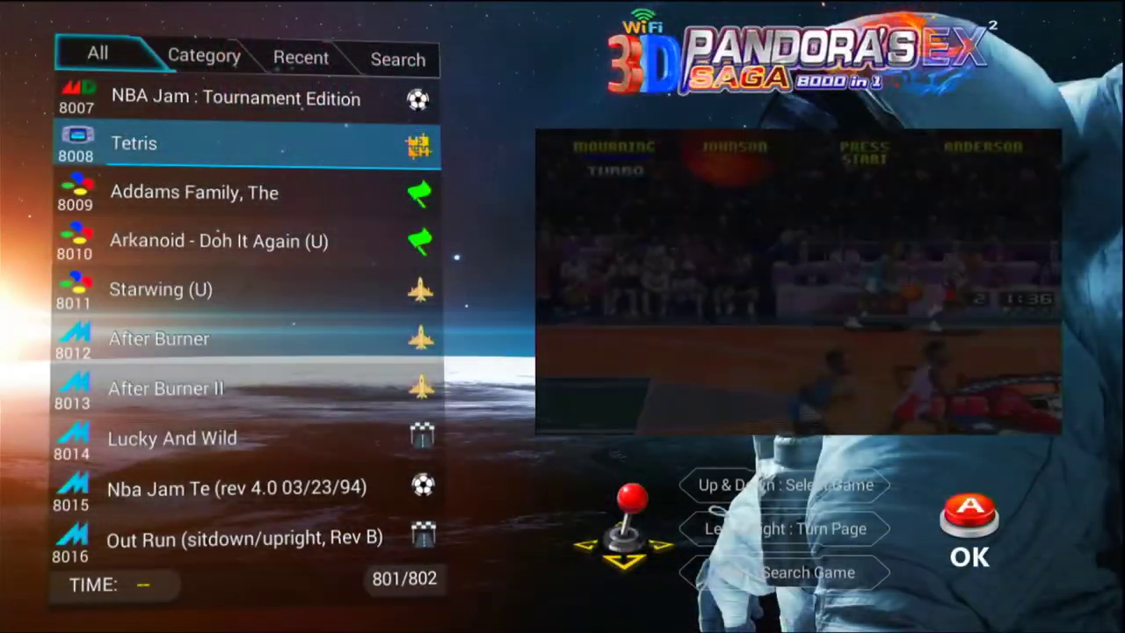
- Browse the end of the full game list, moving down one entry at a time from Tetris past Nba Jam Te
{"action": "key", "text": "Down"}
{"action": "key", "text": "Down"}
{"action": "key", "text": "Down"}
{"action": "key", "text": "Down"}
{"action": "key", "text": "Down"}
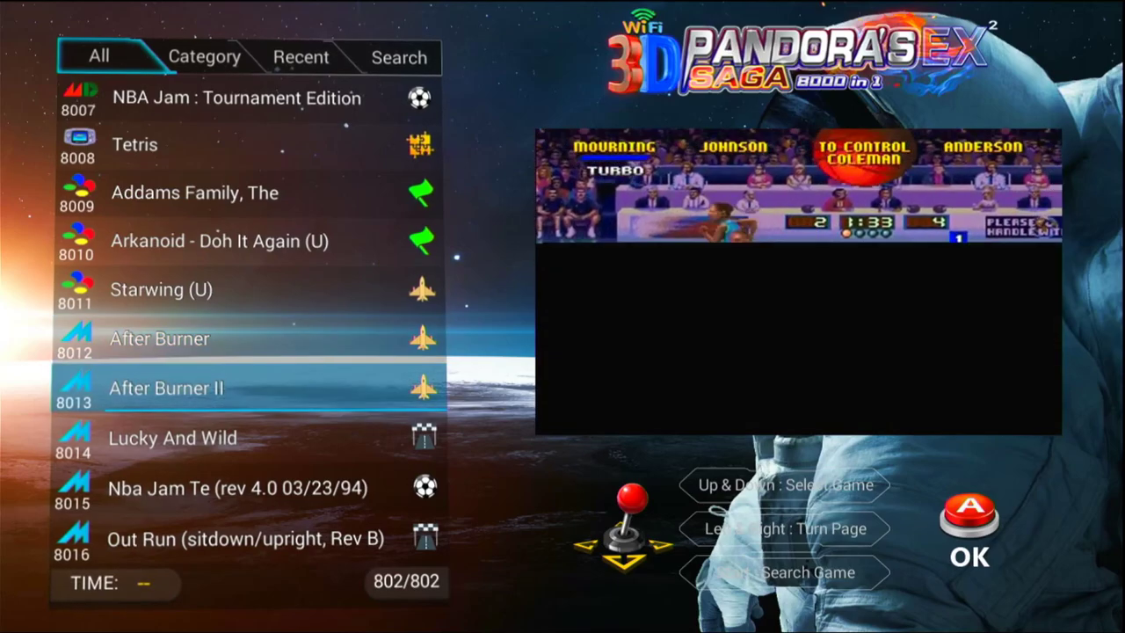
{"action": "key", "text": "Down"}
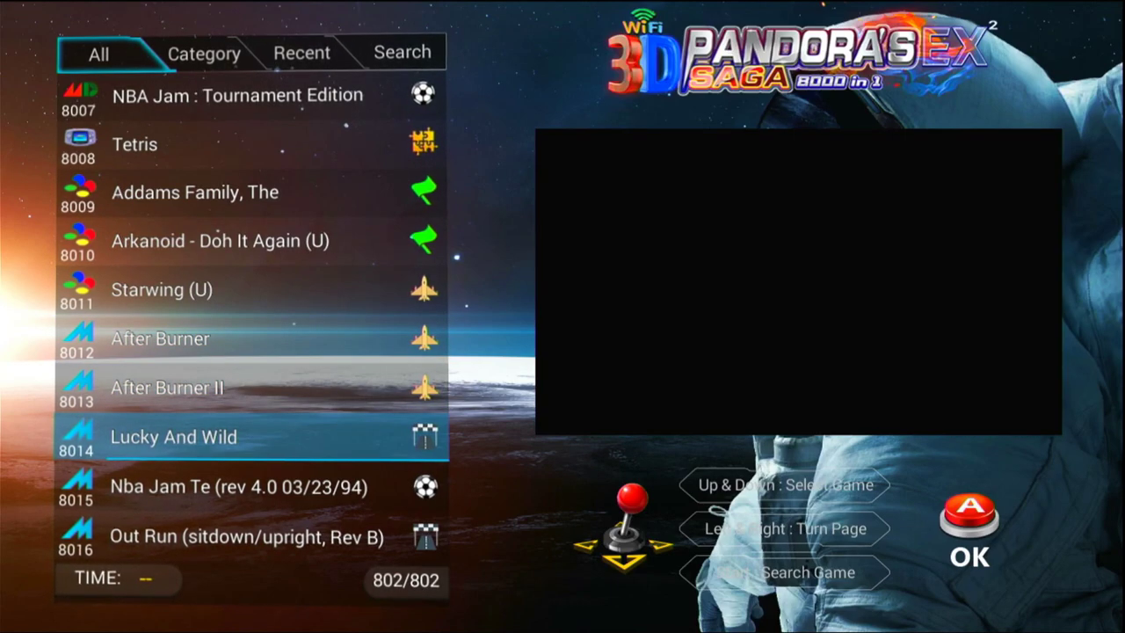
{"action": "key", "text": "Down"}
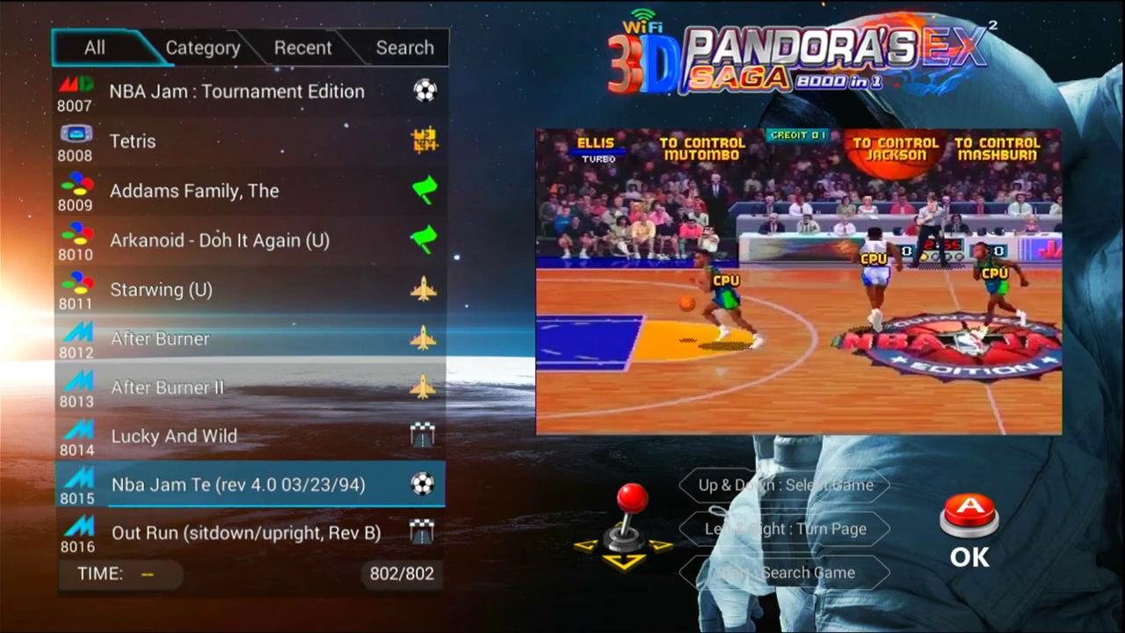
{"action": "key", "text": "Down"}
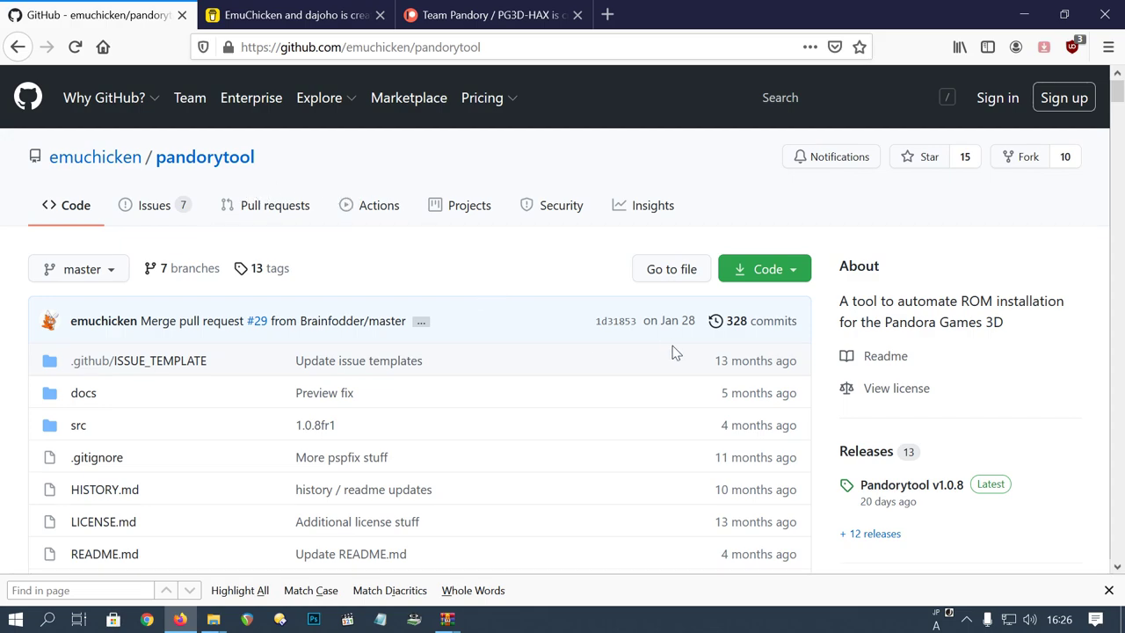
- Download Pandory-v108-freeware.zip from the pandorytool releases, open it with WinRAR and dismiss the licence reminder
{"action": "scroll", "coordinate": [673, 352], "scroll_direction": "down", "scroll_amount": 2}
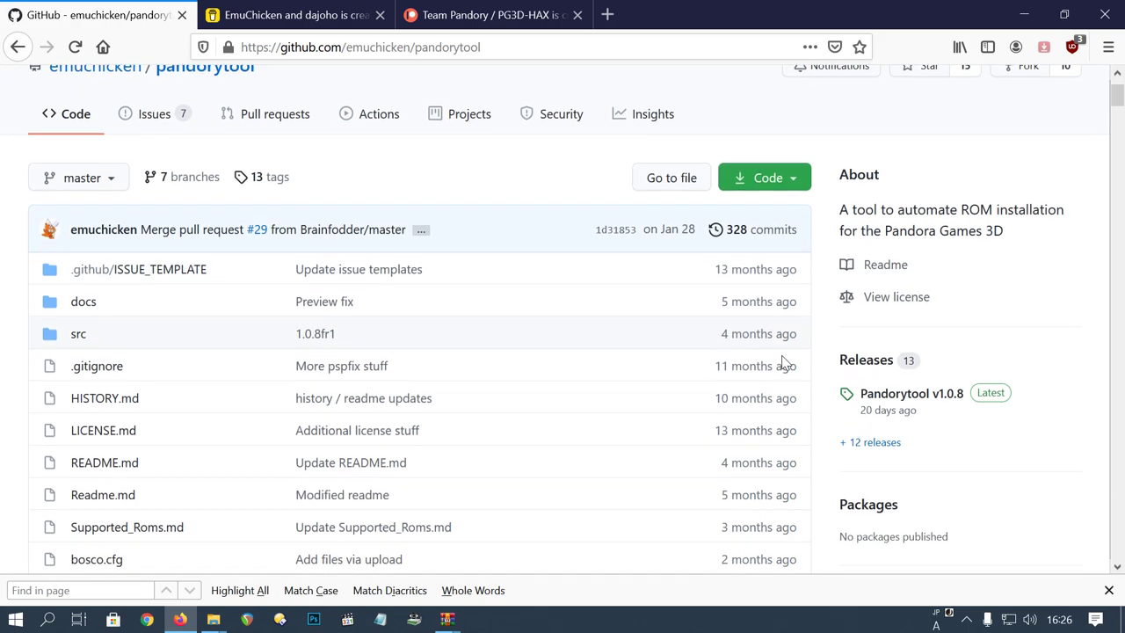
{"action": "left_click", "coordinate": [878, 362]}
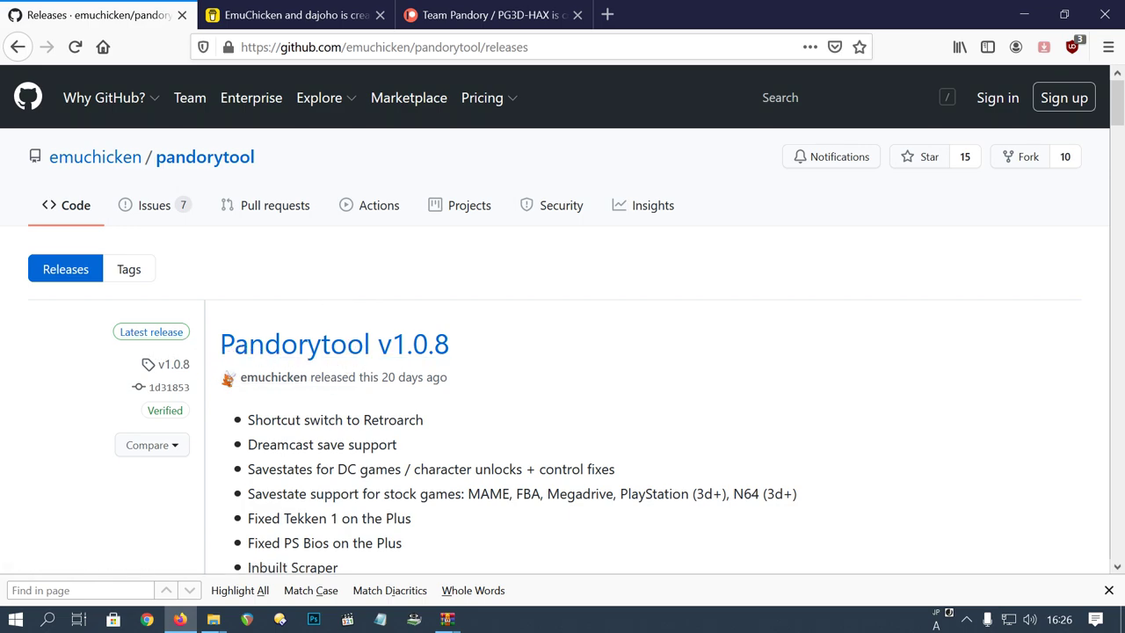
{"action": "scroll", "coordinate": [391, 370], "scroll_direction": "down", "scroll_amount": 10}
{"action": "scroll", "coordinate": [393, 370], "scroll_direction": "down", "scroll_amount": 12}
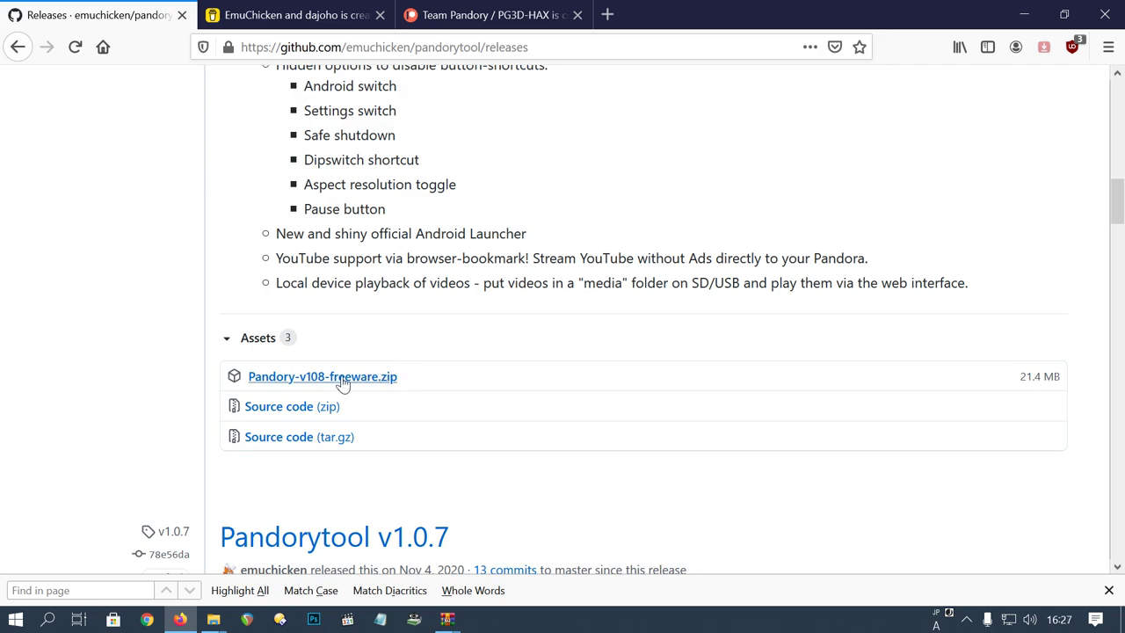
{"action": "left_click", "coordinate": [342, 384]}
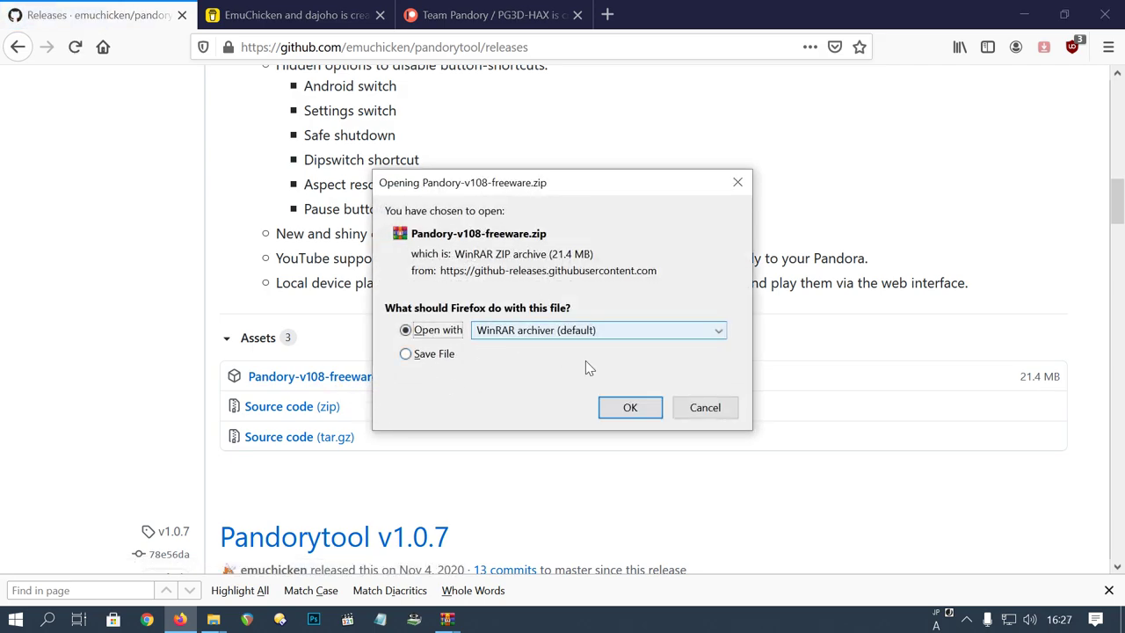
{"action": "left_click", "coordinate": [630, 407]}
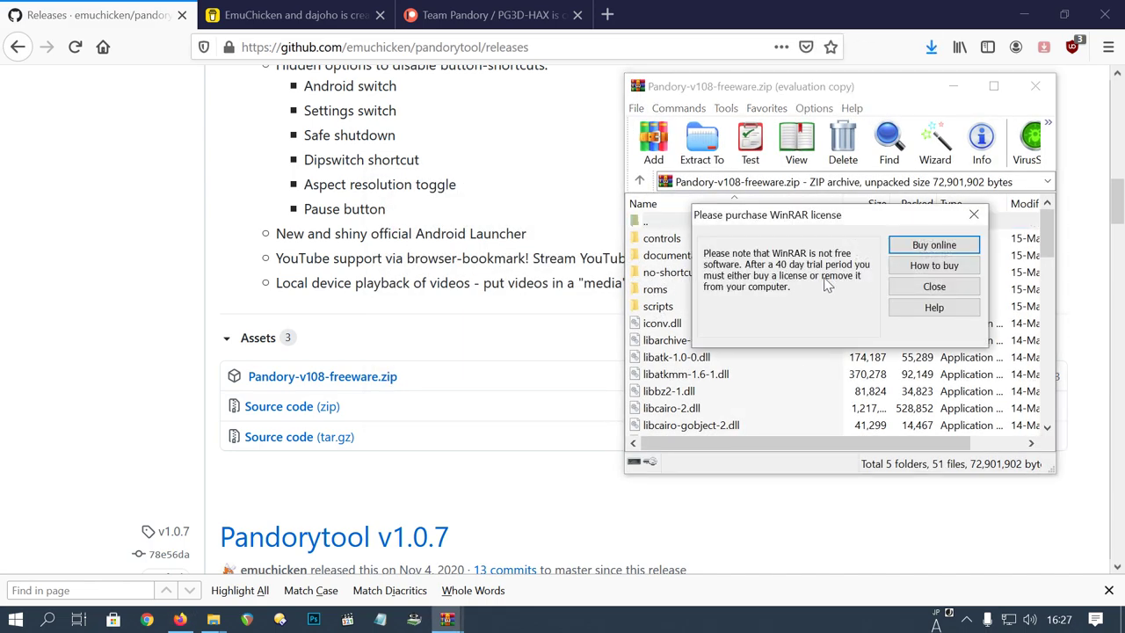
{"action": "left_click", "coordinate": [909, 286]}
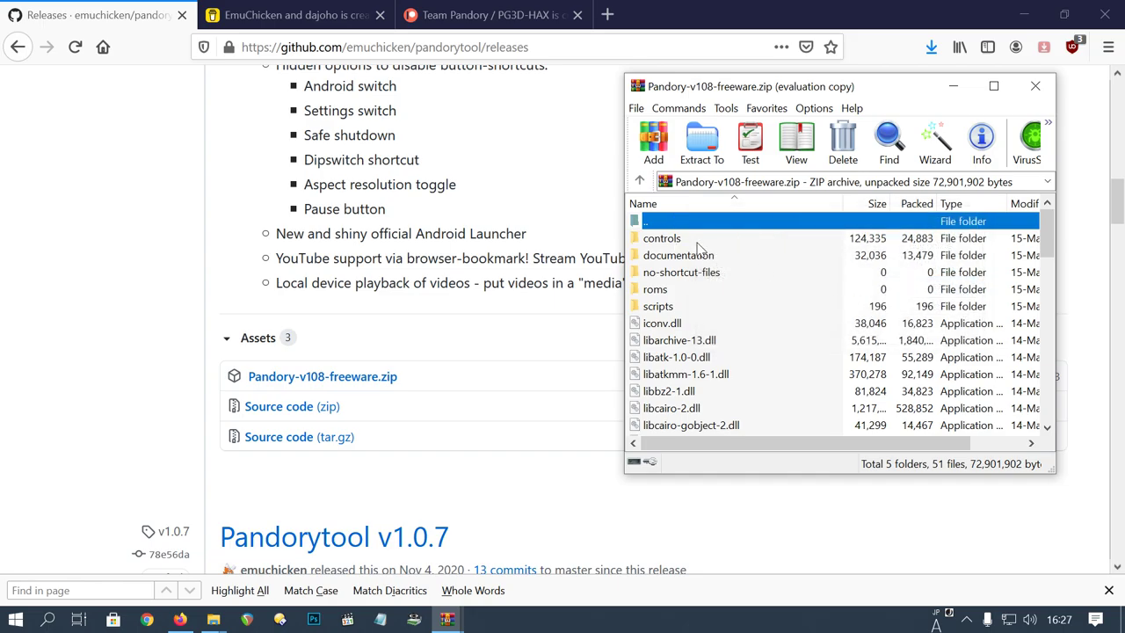
- Extract the whole archive to c:\pandorytool and close the archive
{"action": "left_click", "coordinate": [702, 141]}
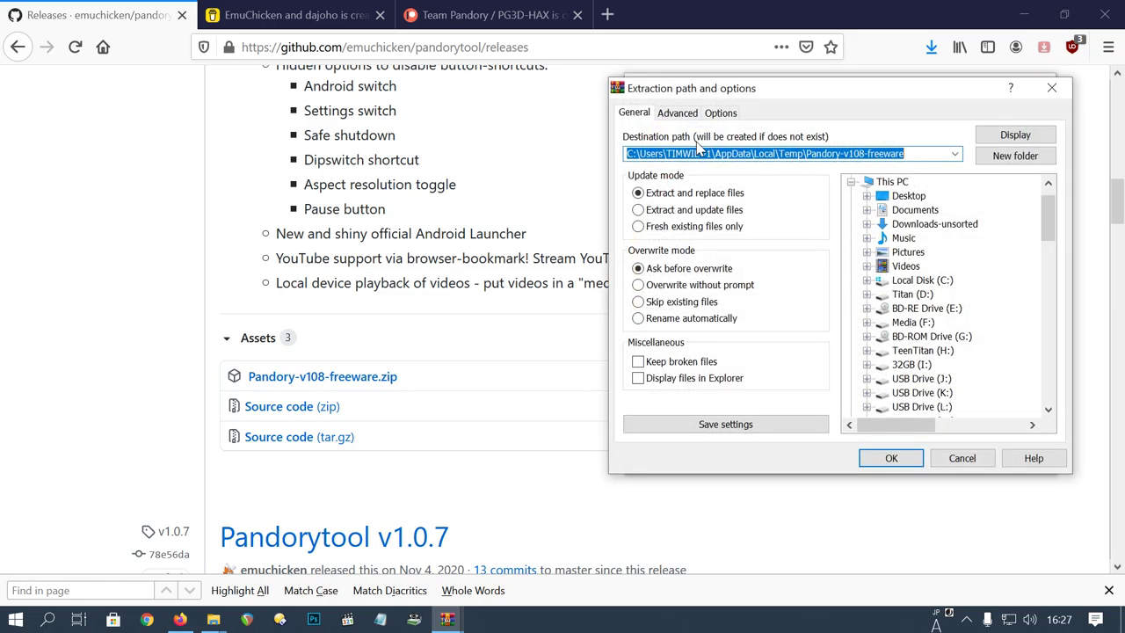
{"action": "type", "text": "c:\\pandory"}
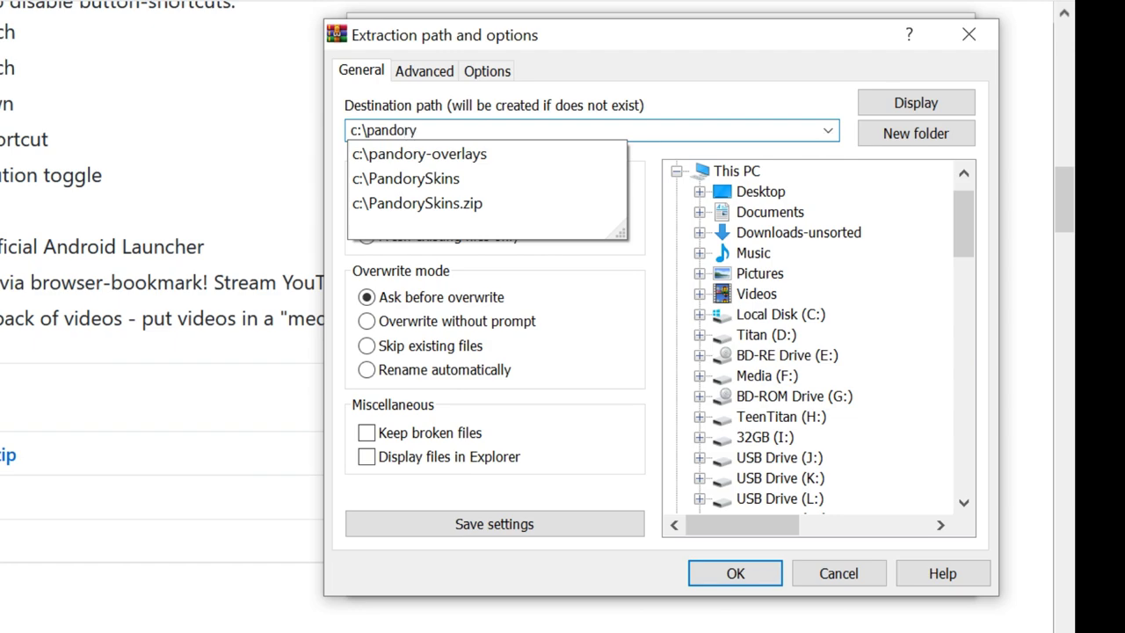
{"action": "type", "text": "tool"}
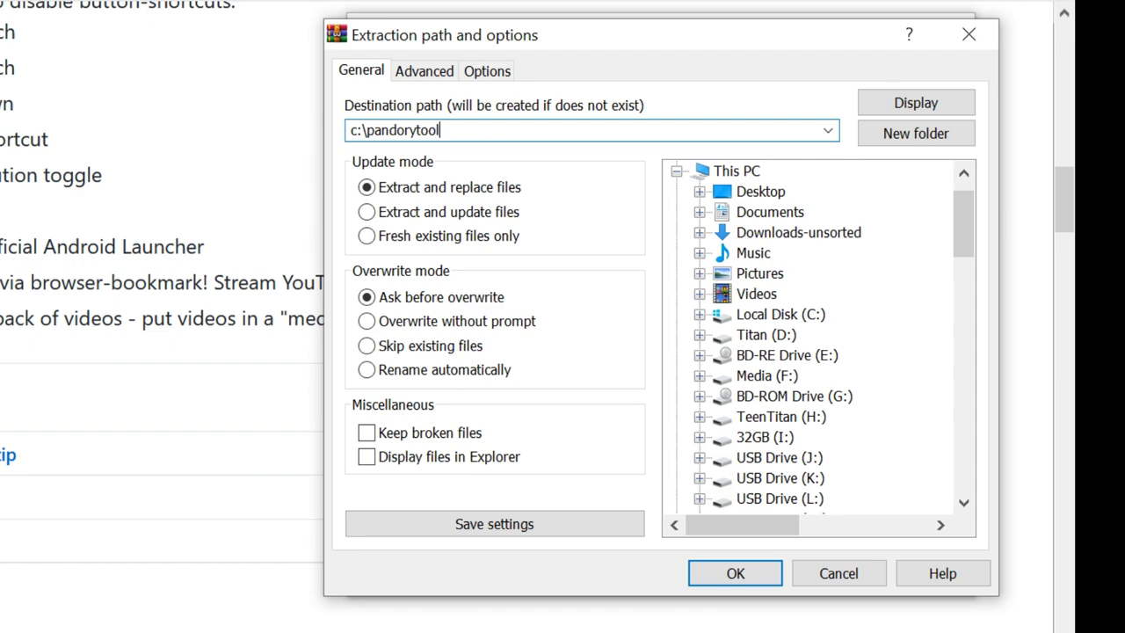
{"action": "left_click", "coordinate": [734, 573]}
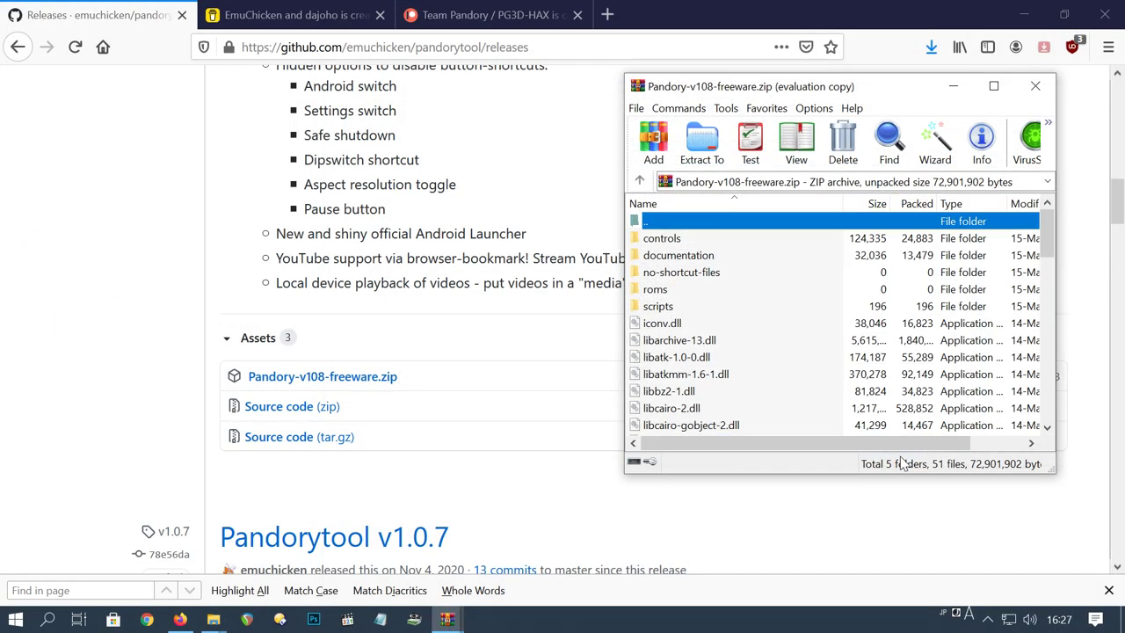
{"action": "left_click", "coordinate": [1035, 85]}
- Look over the Pandory team's Buy Me a Coffee page and the membership levels on its Patreon page
{"action": "key", "text": "ctrl+Tab"}
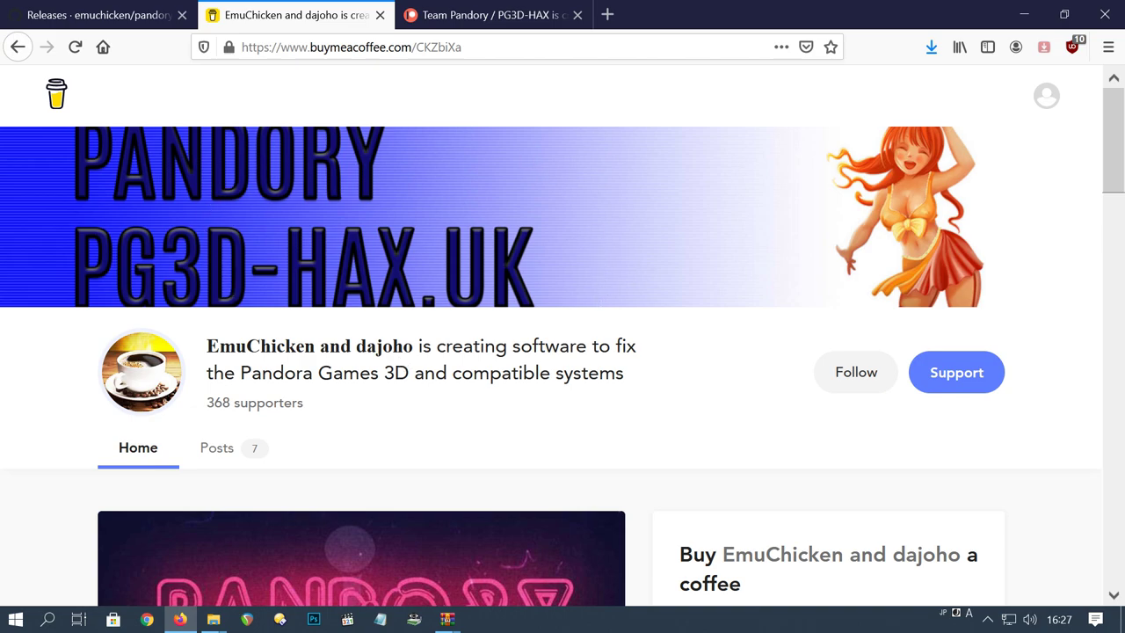
{"action": "scroll", "coordinate": [412, 346], "scroll_direction": "down", "scroll_amount": 3}
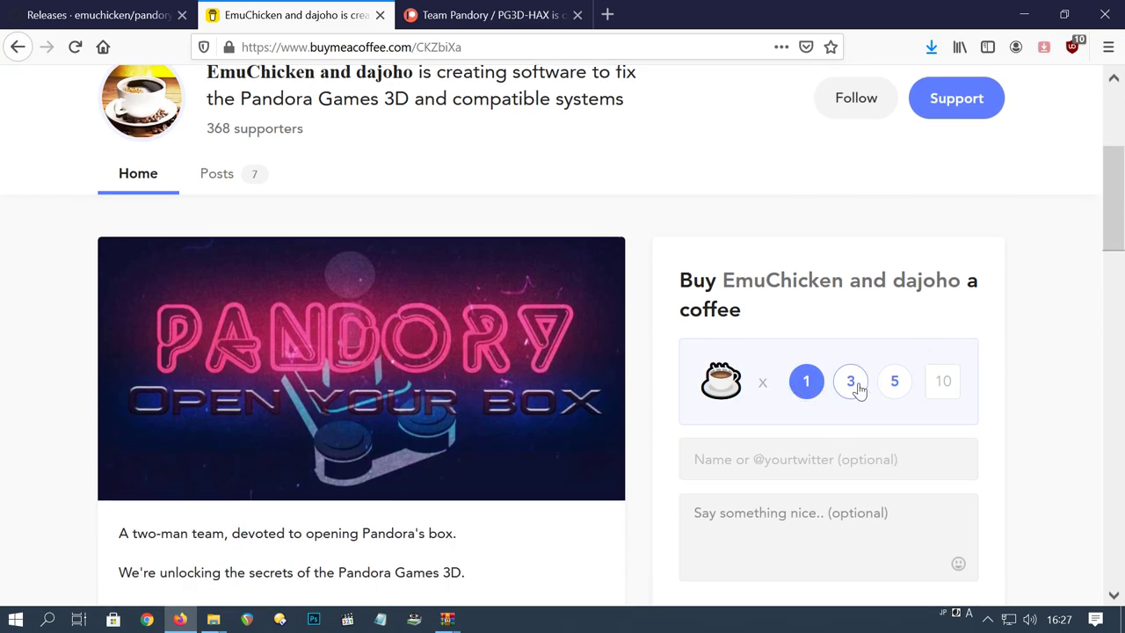
{"action": "scroll", "coordinate": [899, 407], "scroll_direction": "down", "scroll_amount": 2}
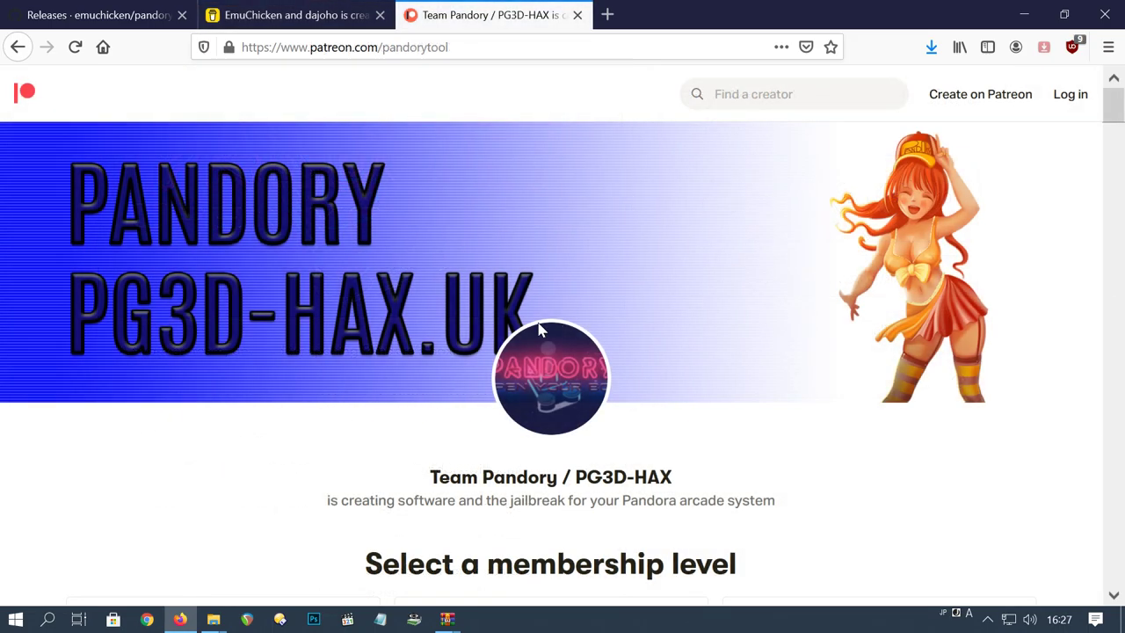
{"action": "scroll", "coordinate": [689, 350], "scroll_direction": "down", "scroll_amount": 4}
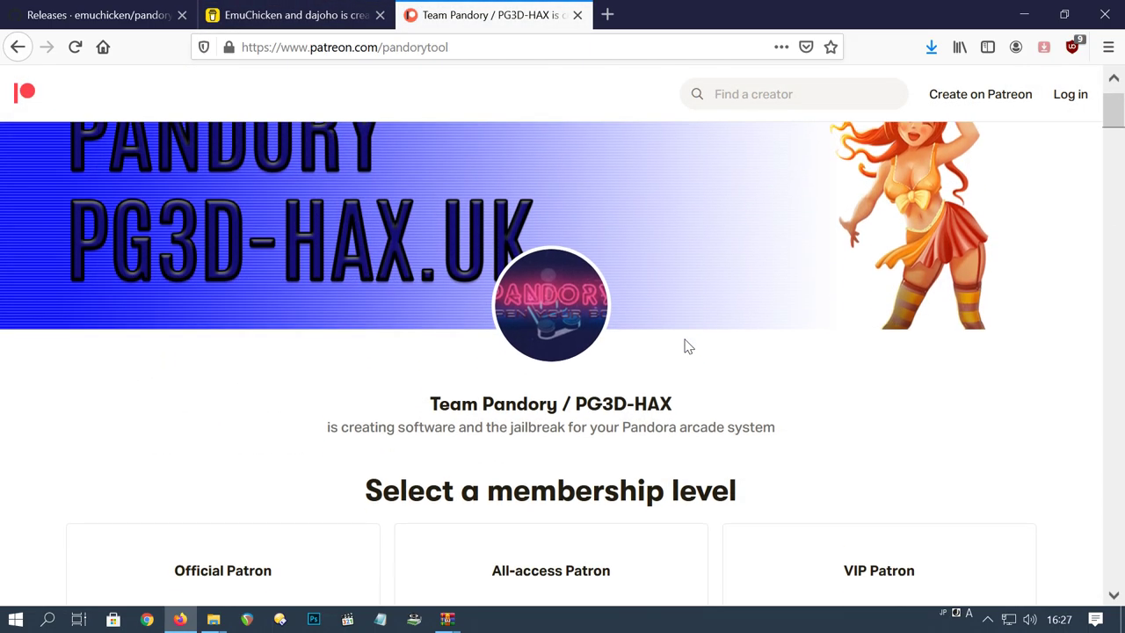
{"action": "scroll", "coordinate": [689, 347], "scroll_direction": "down", "scroll_amount": 1}
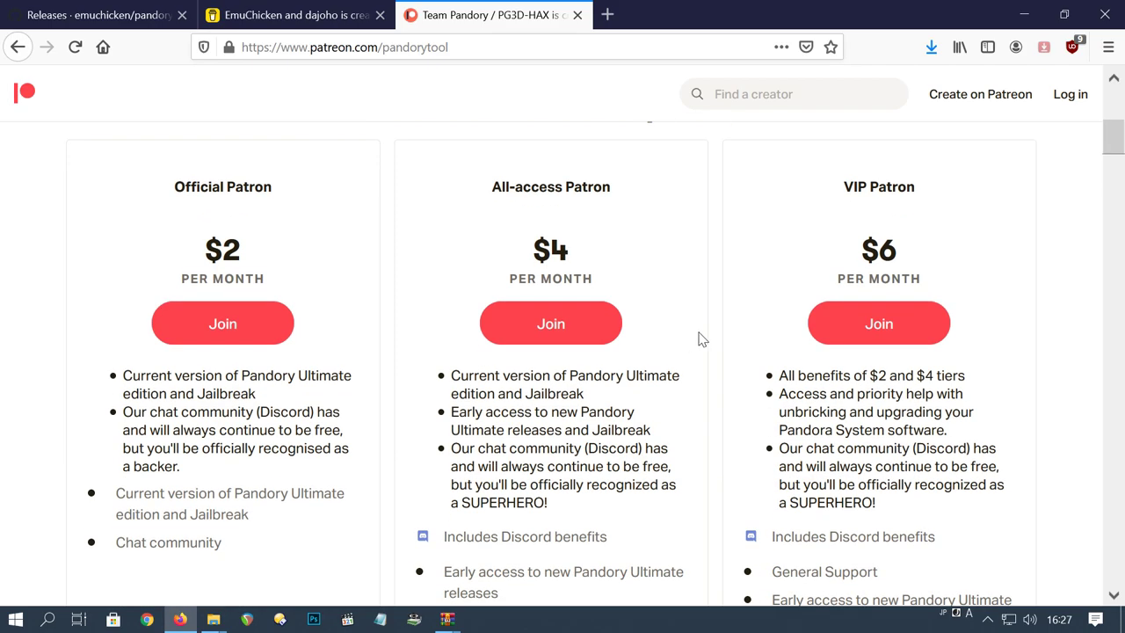
{"action": "scroll", "coordinate": [703, 347], "scroll_direction": "down", "scroll_amount": 1}
{"action": "scroll", "coordinate": [710, 352], "scroll_direction": "up", "scroll_amount": 1}
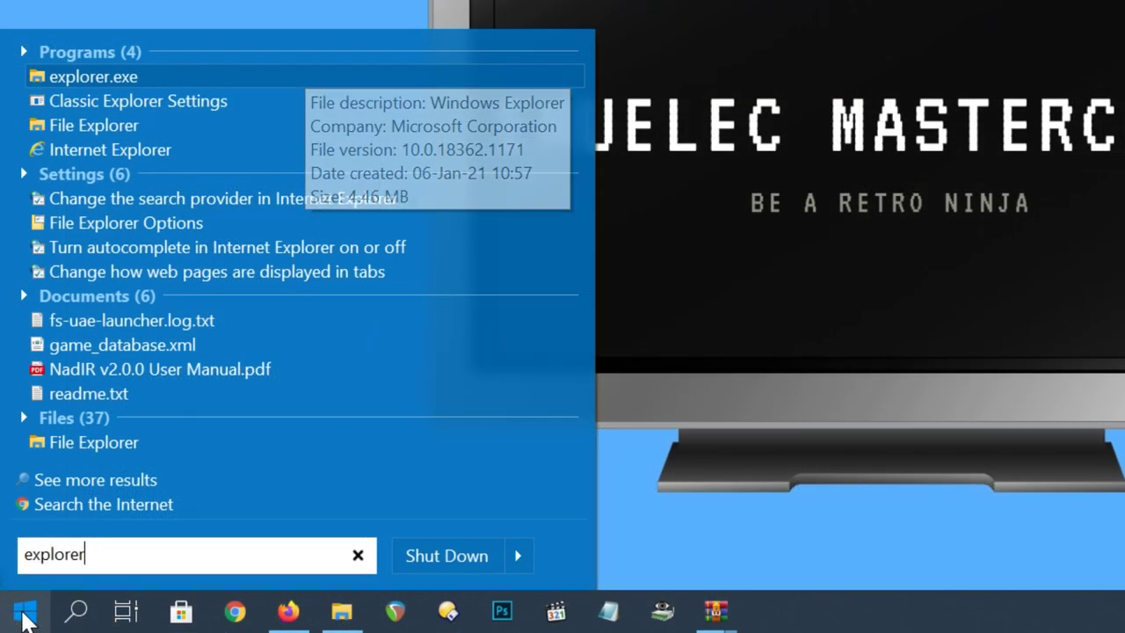
- Open File Explorer and browse to the roms folder inside C:\pandorytool to view its system subfolders
{"action": "key", "text": "Return"}
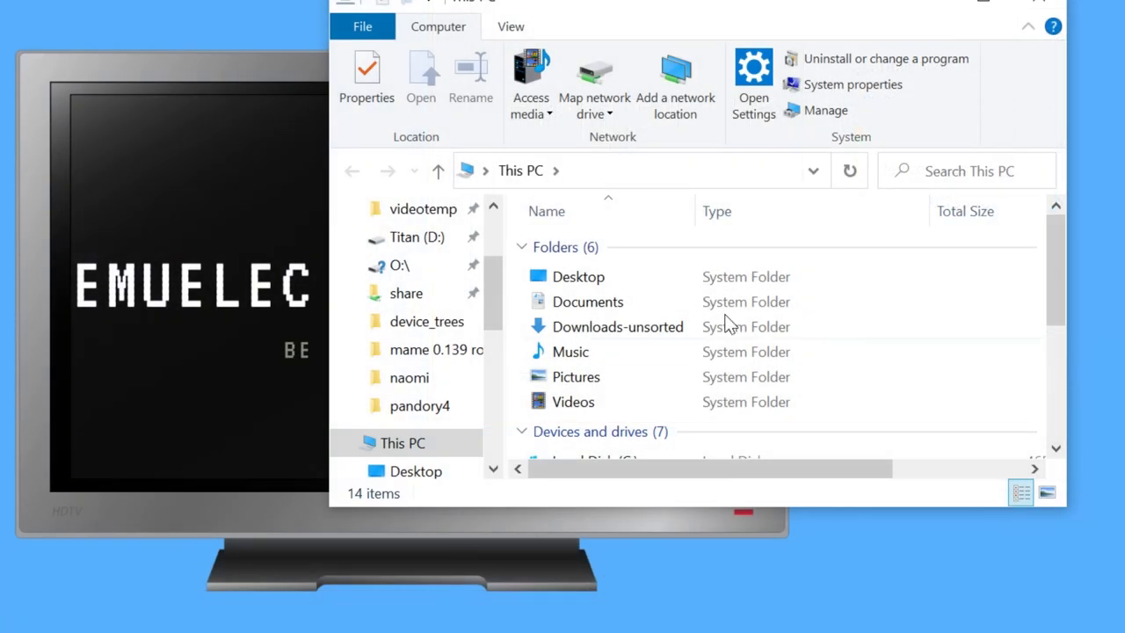
{"action": "scroll", "coordinate": [439, 391], "scroll_direction": "down", "scroll_amount": 3}
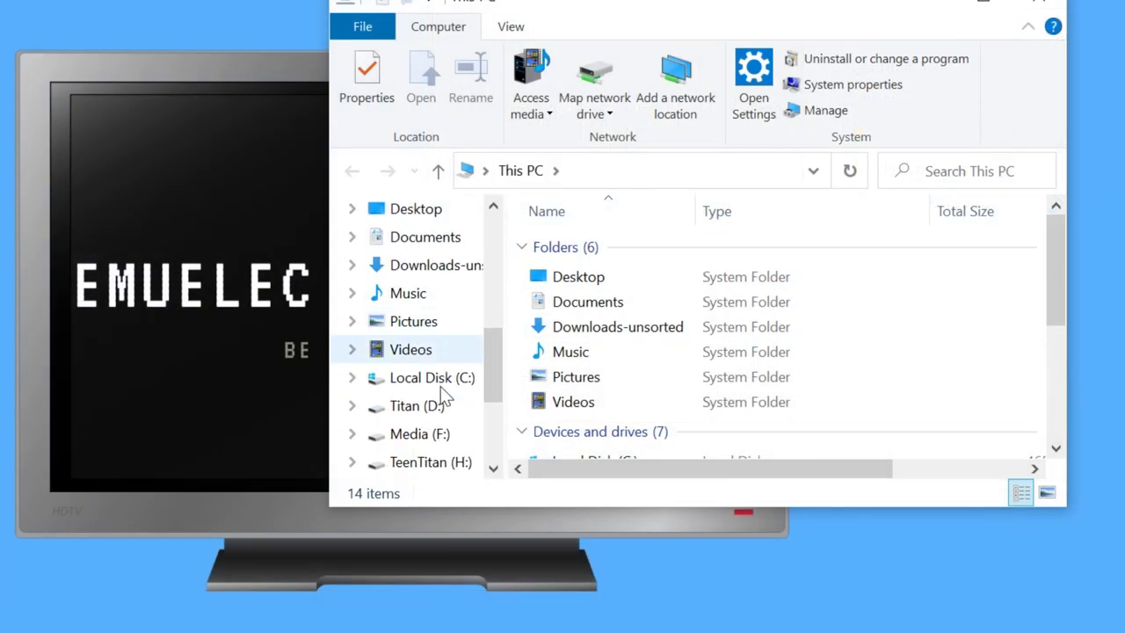
{"action": "left_click", "coordinate": [423, 384]}
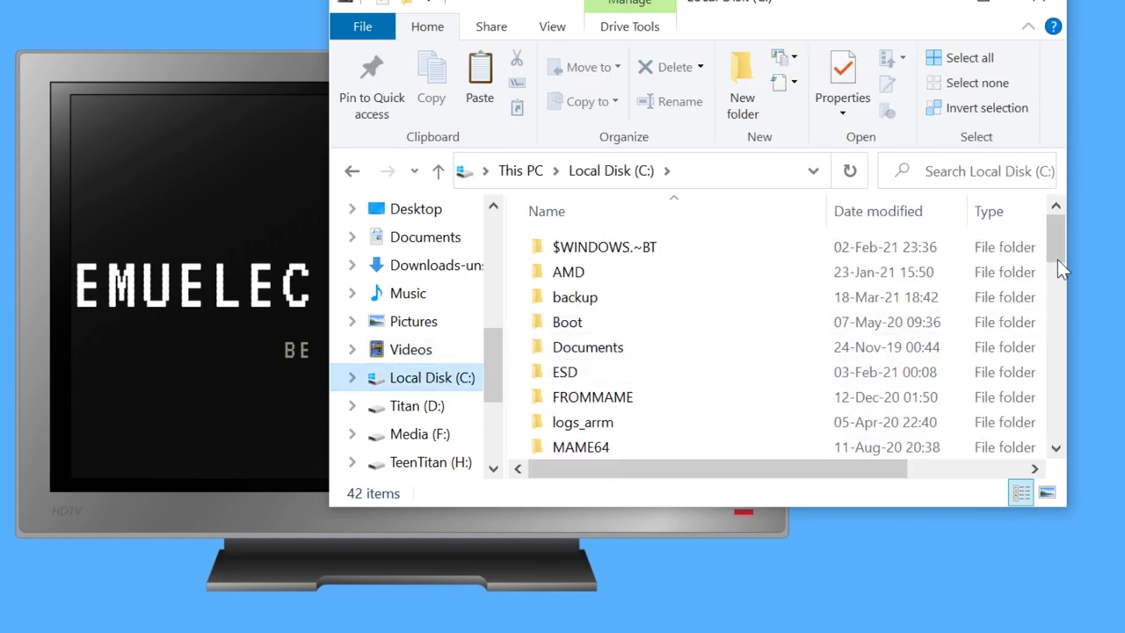
{"action": "scroll", "coordinate": [1057, 260], "scroll_direction": "down", "scroll_amount": 1}
{"action": "left_click_drag", "start_coordinate": [1057, 249], "coordinate": [1057, 290]}
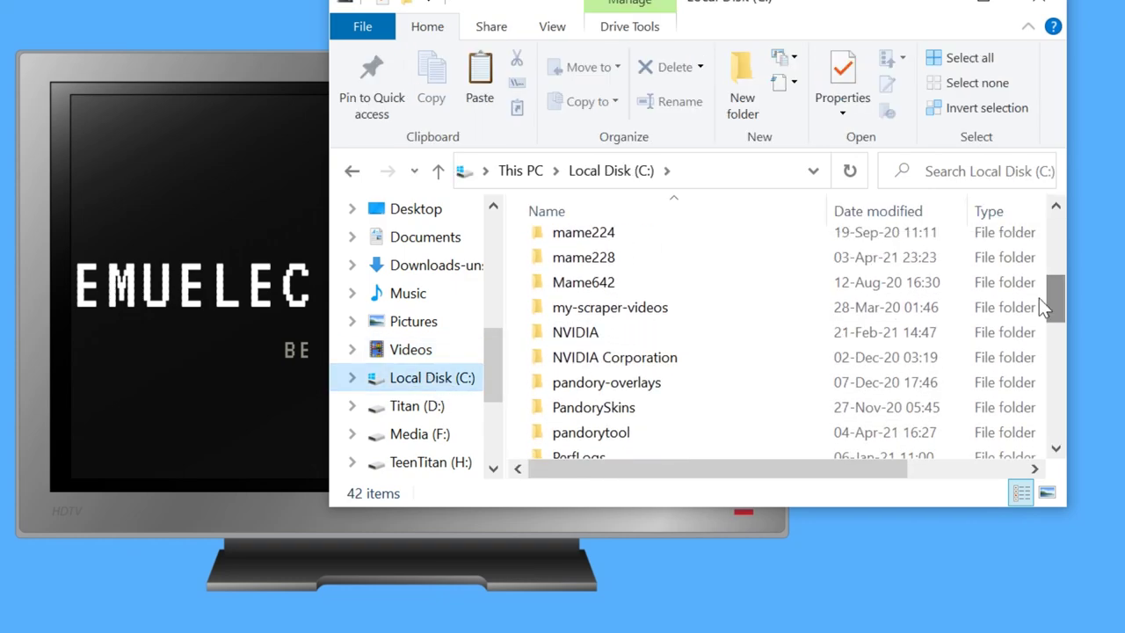
{"action": "double_click", "coordinate": [615, 429]}
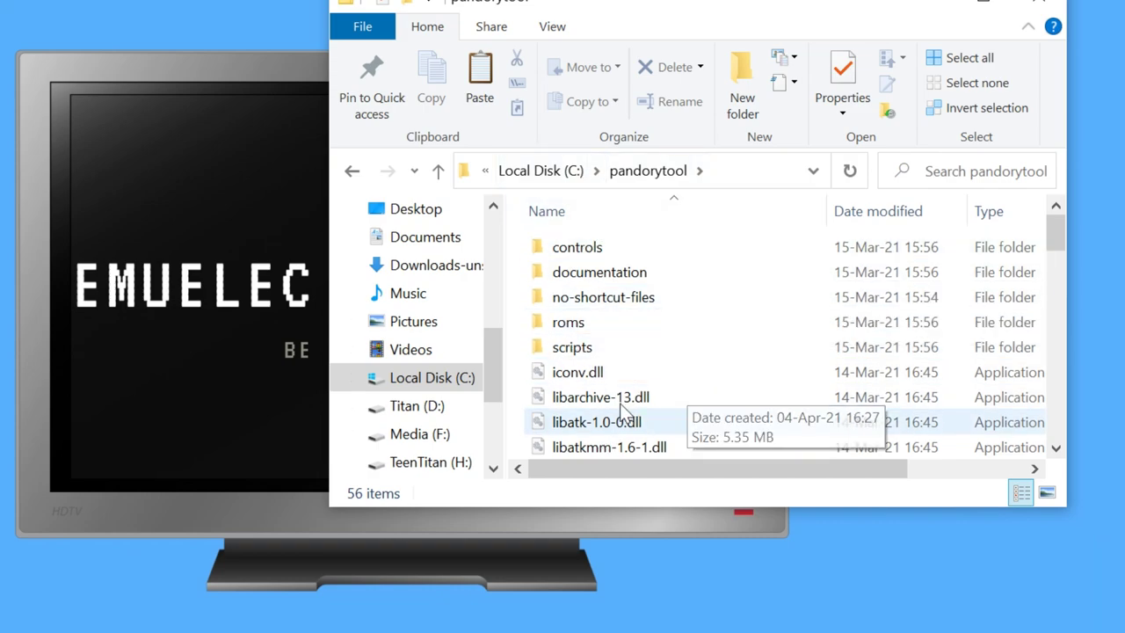
{"action": "double_click", "coordinate": [592, 328]}
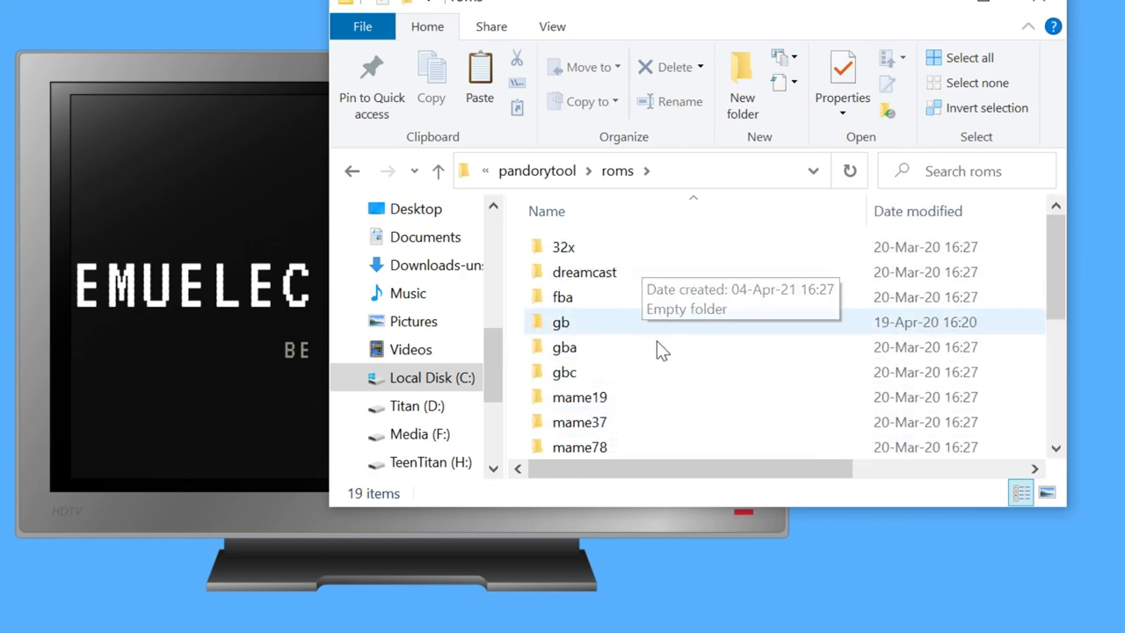
- Return to the pandorytool folder and open Supported_Roms.txt from its documentation folder
{"action": "left_click", "coordinate": [543, 173]}
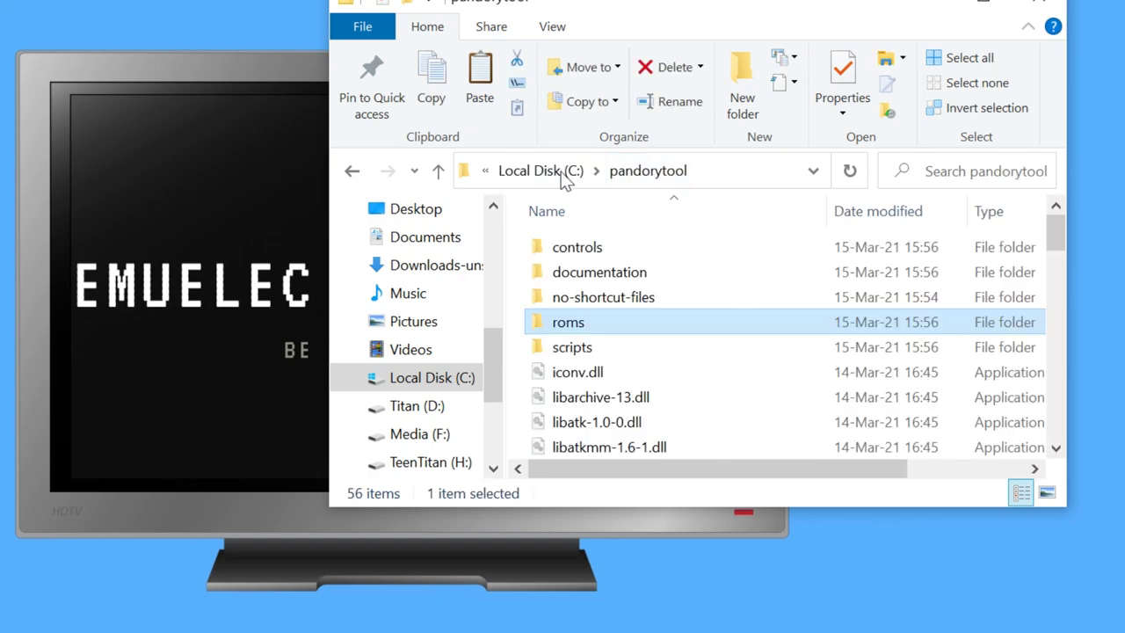
{"action": "double_click", "coordinate": [608, 276]}
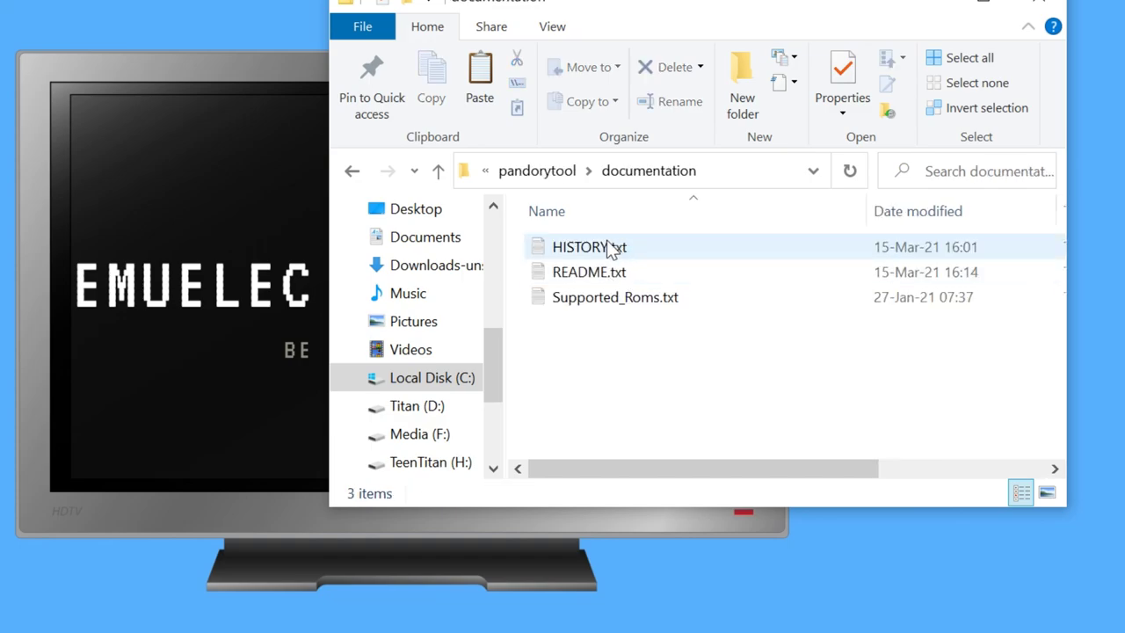
{"action": "left_click", "coordinate": [615, 272]}
{"action": "left_click", "coordinate": [615, 302]}
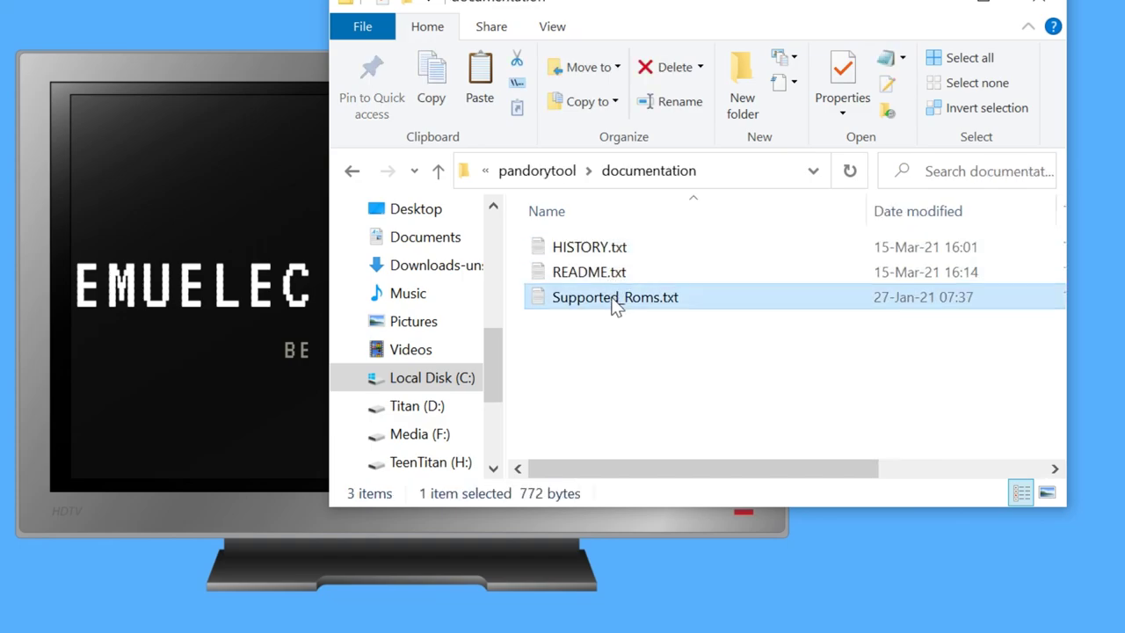
{"action": "double_click", "coordinate": [594, 301]}
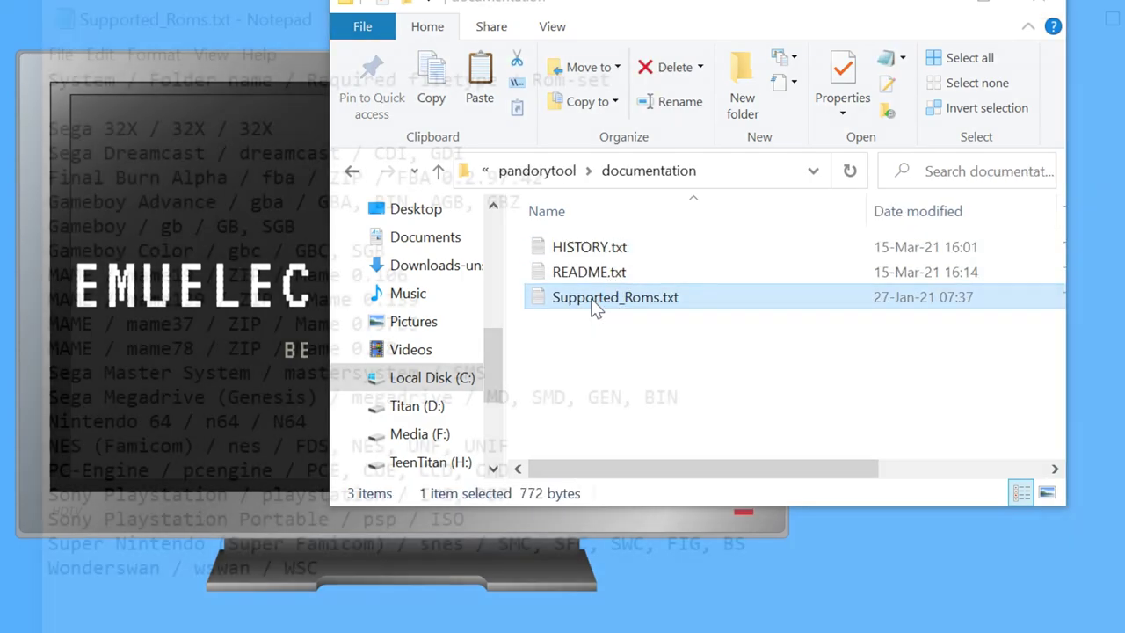
- Go through the system names in the list line by line, highlighting Sega 32X, Sega Dreamcast and Final Burn Alpha in turn
{"action": "key", "text": "Down"}
{"action": "key", "text": "Down"}
{"action": "key", "text": "shift+Right"}
{"action": "key", "text": "shift+Right"}
{"action": "key", "text": "shift+Right"}
{"action": "key", "text": "shift+Right"}
{"action": "key", "text": "shift+Right"}
{"action": "key", "text": "shift+Right"}
{"action": "key", "text": "shift+Right"}
{"action": "key", "text": "shift+Right"}
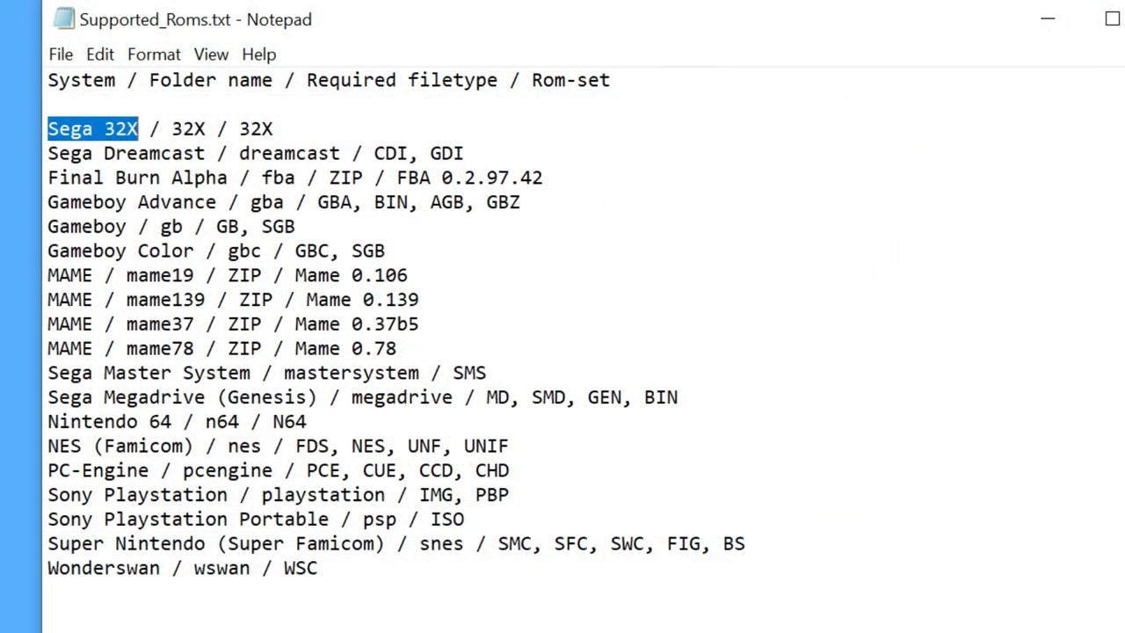
{"action": "key", "text": "Down"}
{"action": "key", "text": "Home"}
{"action": "key", "text": "shift+Right"}
{"action": "key", "text": "shift+Right"}
{"action": "key", "text": "shift+Right"}
{"action": "key", "text": "shift+Right"}
{"action": "key", "text": "shift+Right"}
{"action": "key", "text": "shift+Right"}
{"action": "key", "text": "shift+Right"}
{"action": "key", "text": "shift+Right"}
{"action": "key", "text": "shift+Right"}
{"action": "key", "text": "shift+Right"}
{"action": "key", "text": "shift+Right"}
{"action": "key", "text": "shift+Right"}
{"action": "key", "text": "shift+Right"}
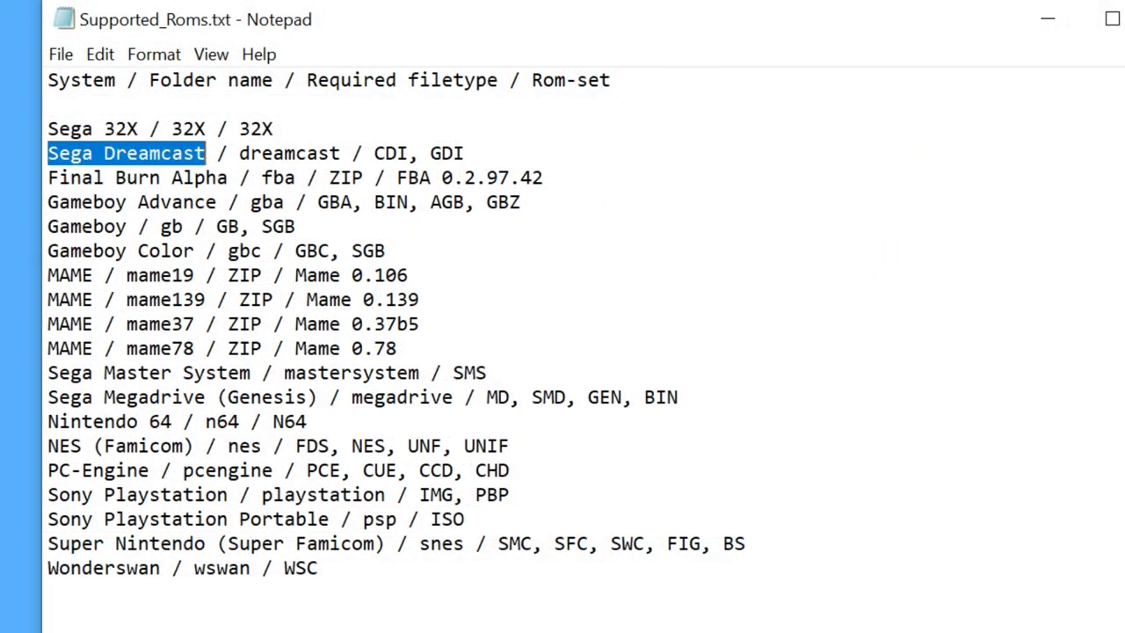
{"action": "key", "text": "Down"}
{"action": "key", "text": "Home"}
{"action": "key", "text": "shift+Right"}
{"action": "key", "text": "shift+Right"}
{"action": "key", "text": "shift+Right"}
{"action": "key", "text": "shift+Right"}
{"action": "key", "text": "shift+Right"}
{"action": "key", "text": "shift+Right"}
{"action": "key", "text": "shift+Right"}
{"action": "key", "text": "shift+Right"}
{"action": "key", "text": "shift+Right"}
{"action": "key", "text": "shift+Right"}
{"action": "key", "text": "shift+Right"}
{"action": "key", "text": "shift+Right"}
{"action": "key", "text": "shift+Right"}
{"action": "key", "text": "shift+Right"}
{"action": "key", "text": "shift+Right"}
{"action": "key", "text": "shift+Right"}
{"action": "key", "text": "Down"}
{"action": "key", "text": "Home"}
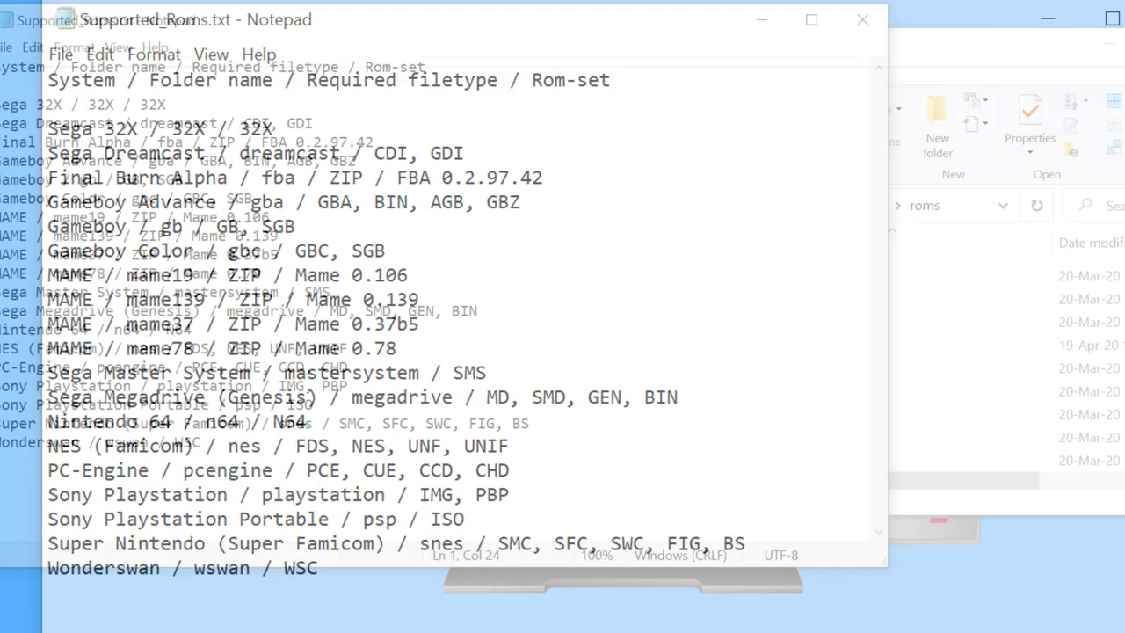
- Highlight the "Required filetype" column heading in the first line of the text file
{"action": "key", "text": "ctrl+Home"}
{"action": "key", "text": "ctrl+Right"}
{"action": "key", "text": "ctrl+Right"}
{"action": "key", "text": "ctrl+Right"}
{"action": "key", "text": "ctrl+Right"}
{"action": "key", "text": "ctrl+Right"}
{"action": "key", "text": "shift+Right"}
{"action": "key", "text": "shift+Right"}
{"action": "key", "text": "shift+Right"}
{"action": "key", "text": "shift+Right"}
{"action": "key", "text": "shift+Right"}
{"action": "key", "text": "shift+Right"}
{"action": "key", "text": "shift+Right"}
{"action": "key", "text": "shift+Right"}
{"action": "key", "text": "shift+Right"}
{"action": "key", "text": "shift+Right"}
{"action": "key", "text": "shift+Right"}
{"action": "key", "text": "shift+Right"}
{"action": "key", "text": "shift+Right"}
{"action": "key", "text": "shift+Right"}
{"action": "key", "text": "shift+Right"}
{"action": "key", "text": "shift+Right"}
{"action": "key", "text": "shift+Right"}
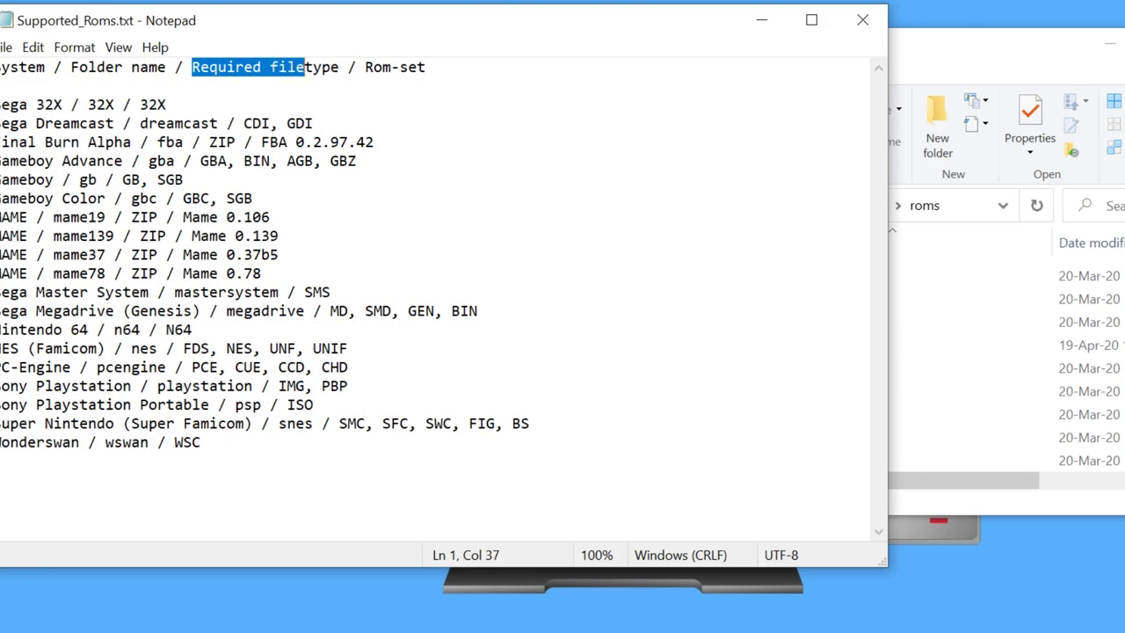
- Highlight the required file type 32X at the end of the Sega 32X line
{"action": "key", "text": "Down"}
{"action": "key", "text": "Down"}
{"action": "key", "text": "ctrl+Left"}
{"action": "key", "text": "shift+Right"}
{"action": "key", "text": "shift+Right"}
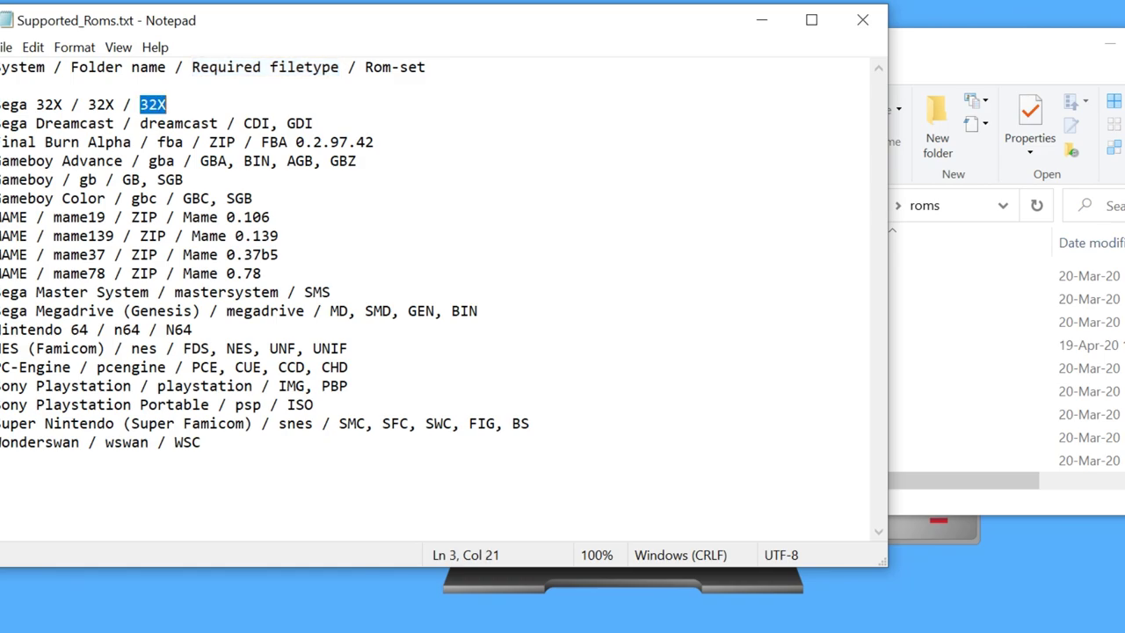
- Switch to the "games I have" folder, open its Sega 32X folder and move the window fully into view
{"action": "key", "text": "alt+Tab"}
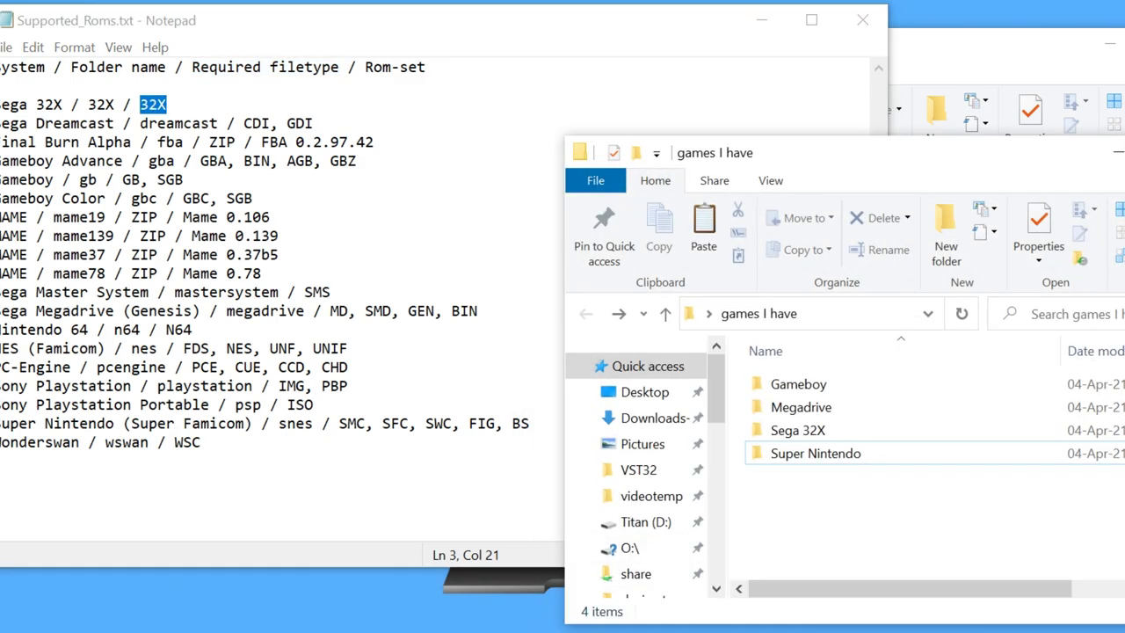
{"action": "mouse_move", "coordinate": [813, 443]}
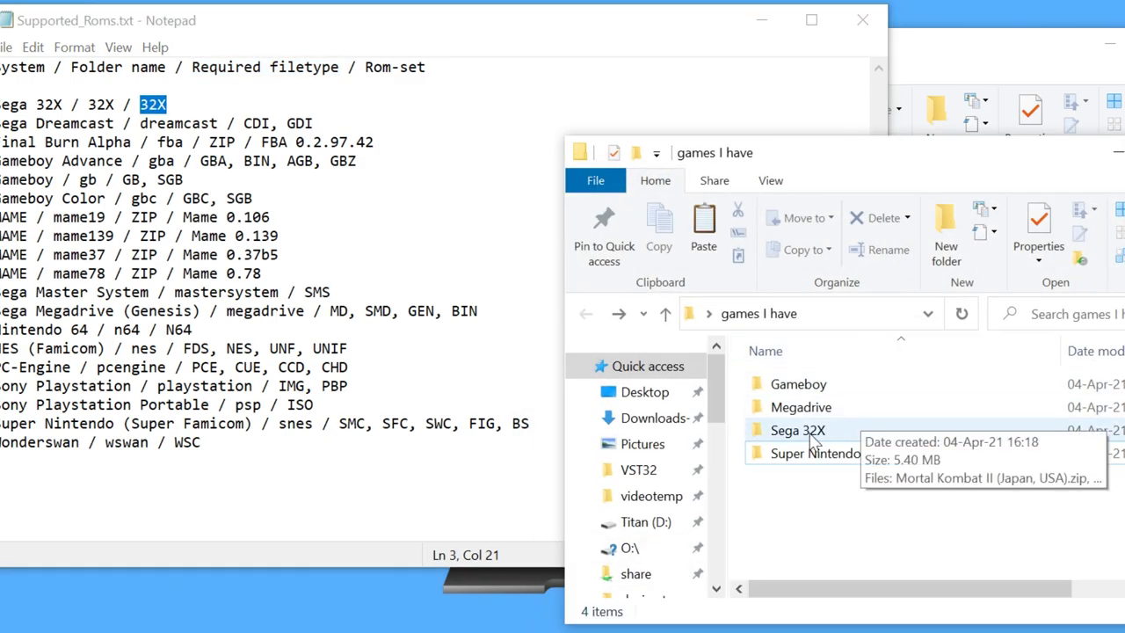
{"action": "double_click", "coordinate": [810, 434]}
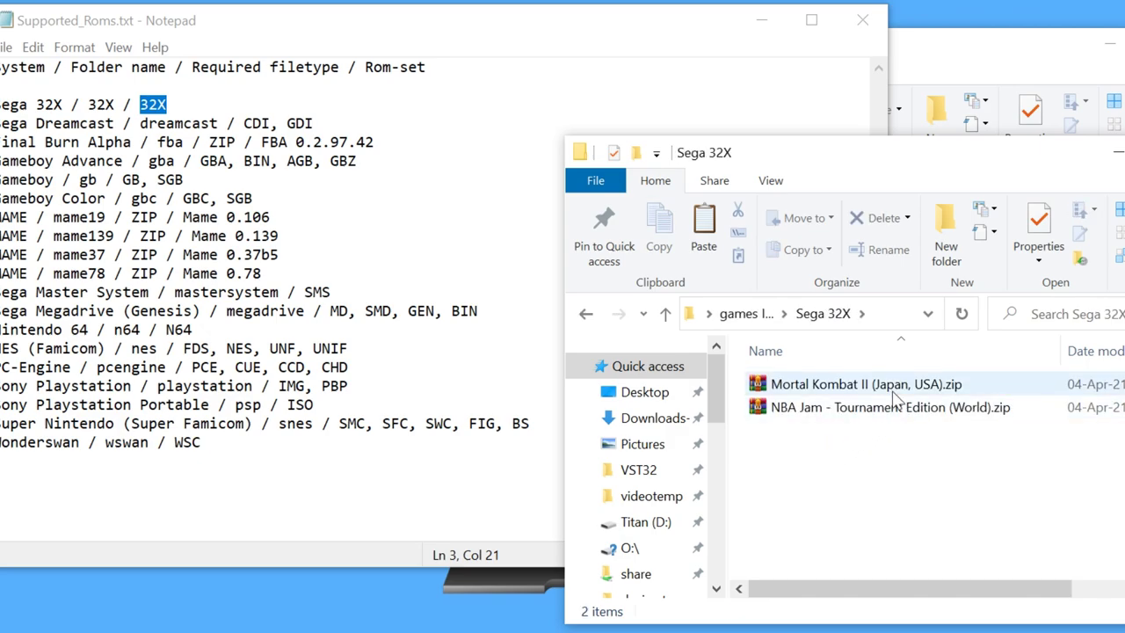
{"action": "mouse_move", "coordinate": [901, 423]}
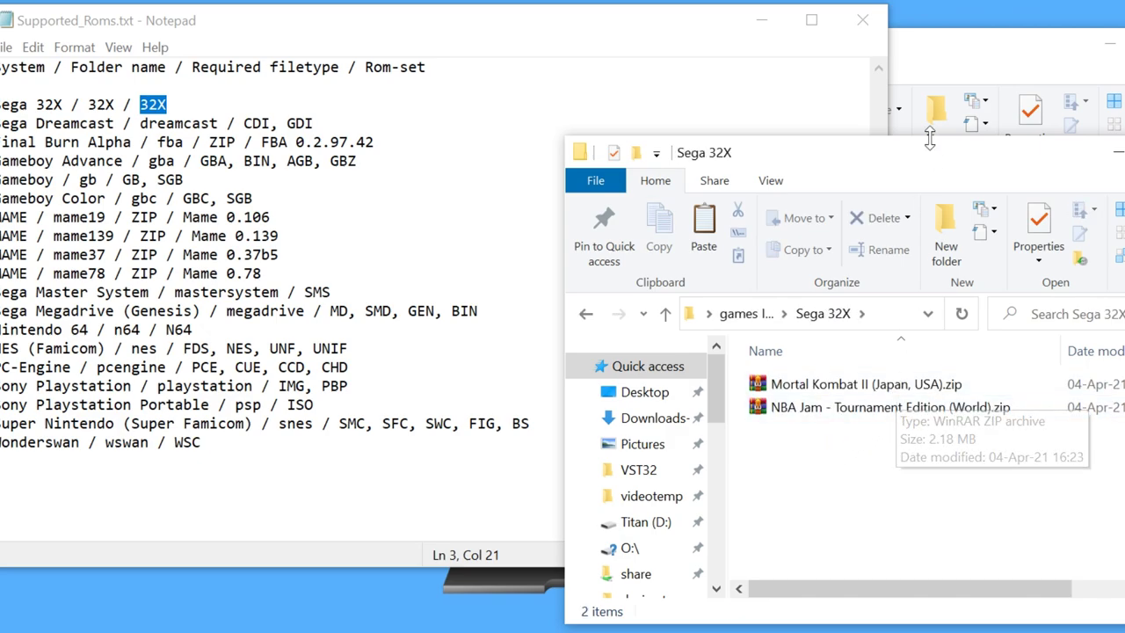
{"action": "left_click_drag", "start_coordinate": [889, 166], "coordinate": [769, 149]}
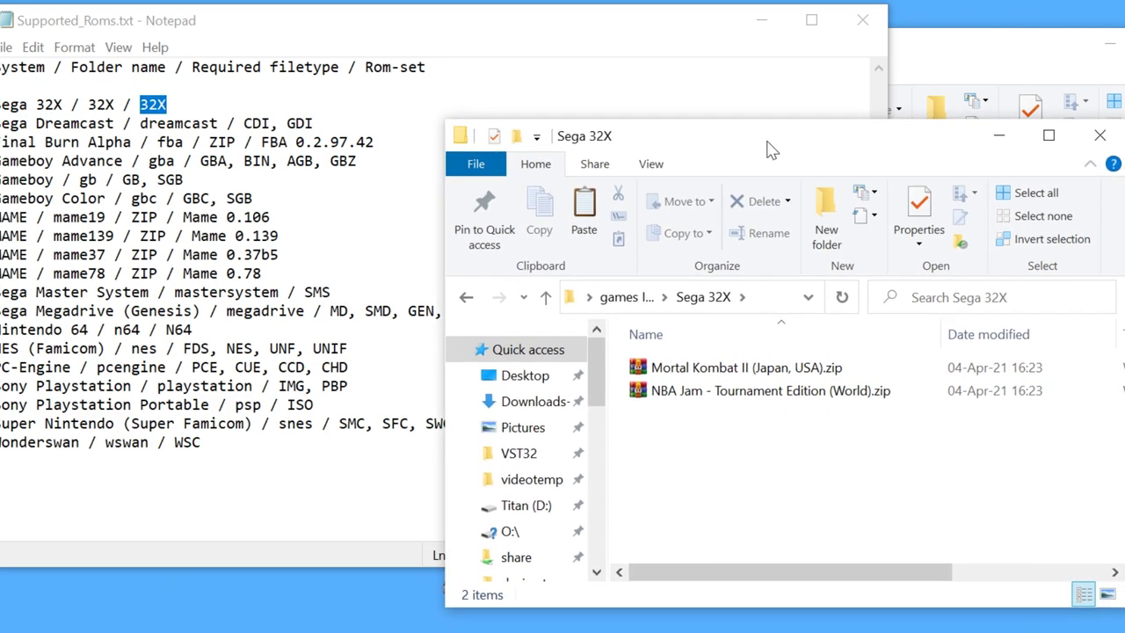
- Extract Mortal Kombat II (Japan, USA).32x from its zip archive into pandorytool's roms\32x folder
{"action": "double_click", "coordinate": [699, 369]}
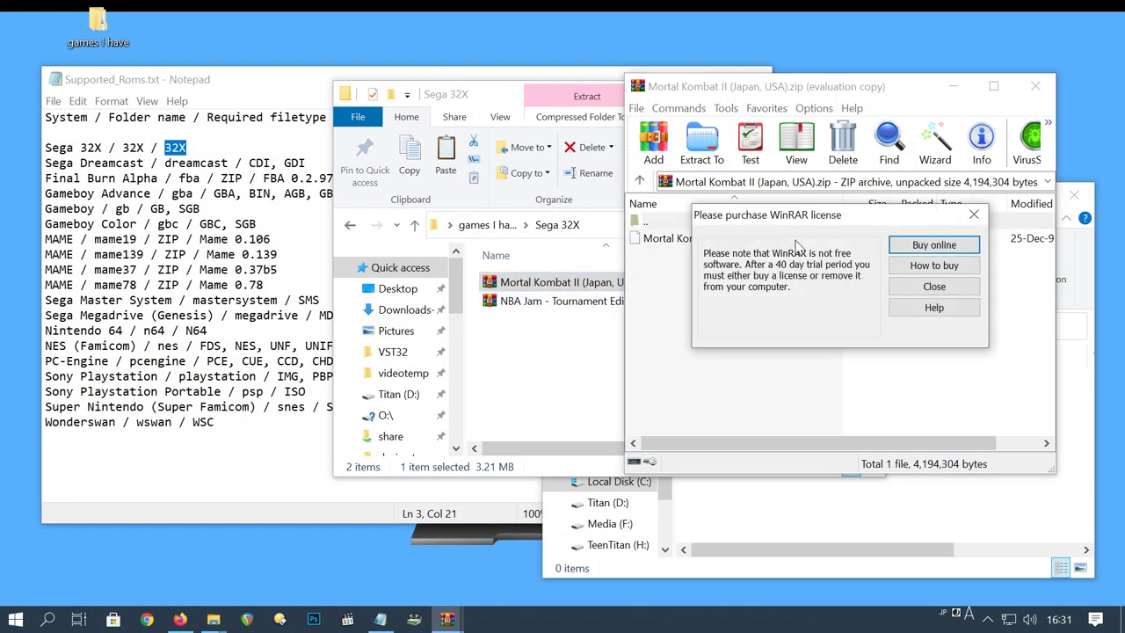
{"action": "left_click", "coordinate": [909, 285]}
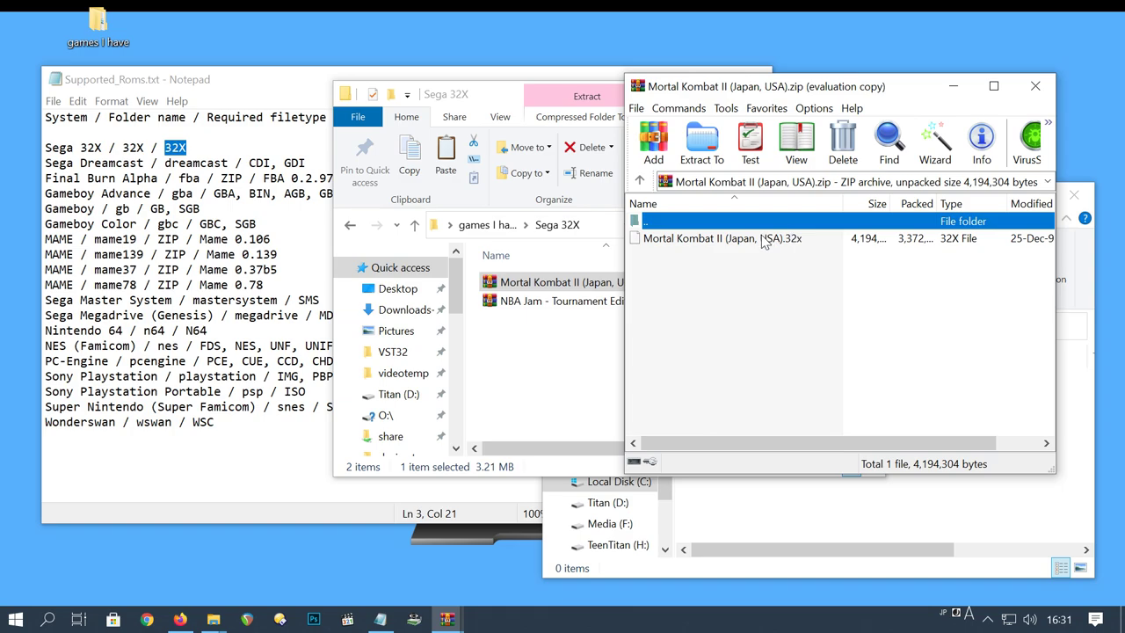
{"action": "left_click_drag", "start_coordinate": [751, 243], "coordinate": [803, 262]}
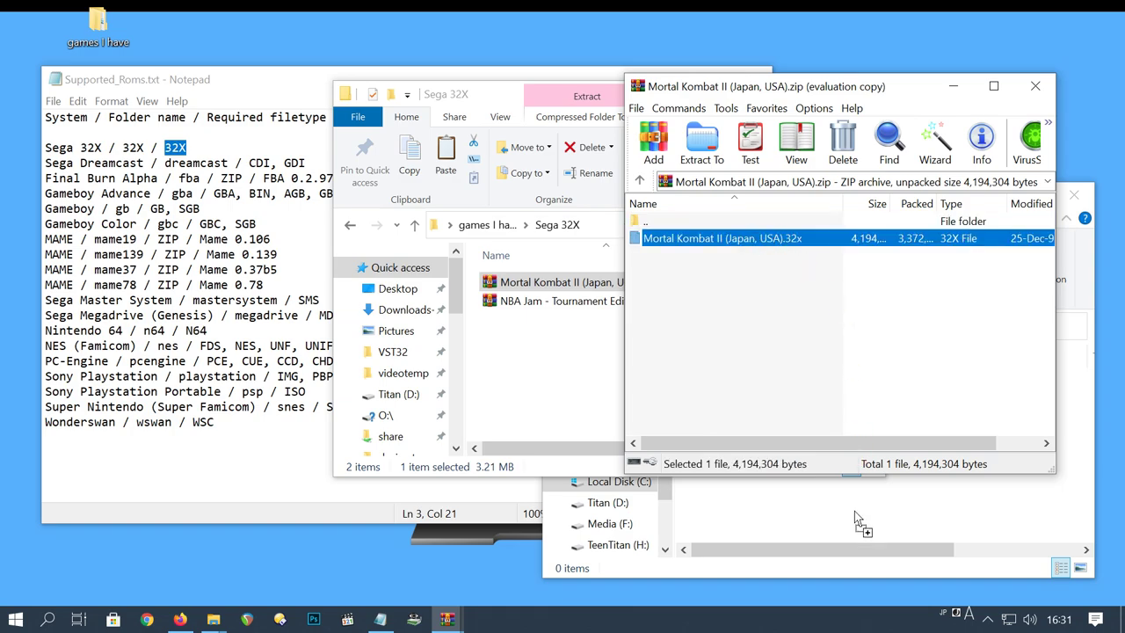
{"action": "left_click_drag", "start_coordinate": [854, 511], "coordinate": [852, 513]}
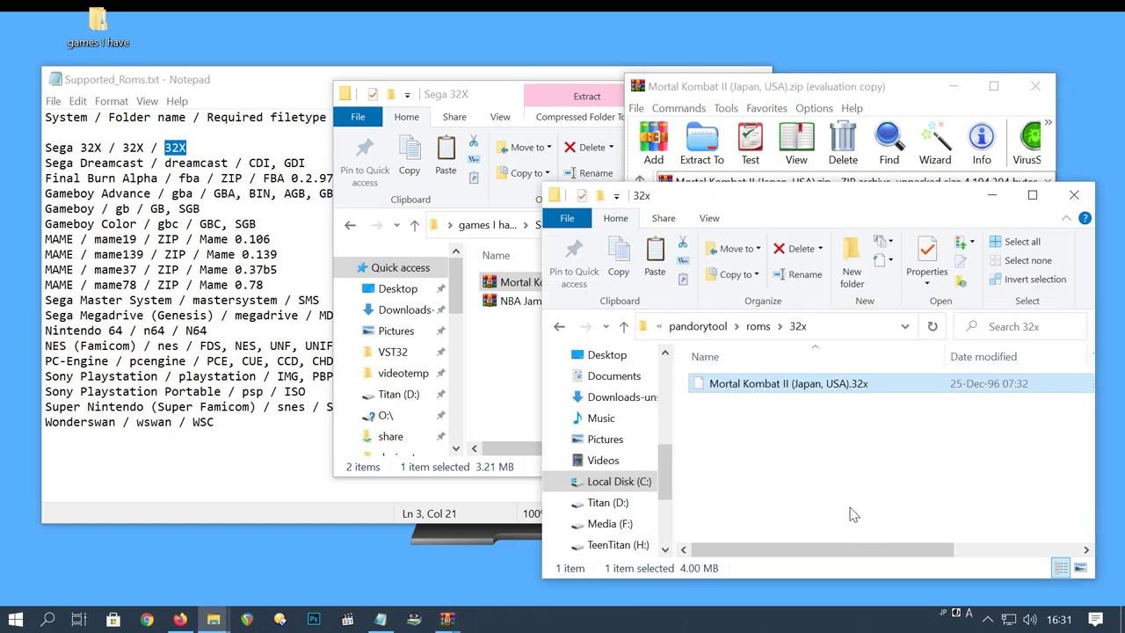
- Open NBA Jam - Tournament Edition (World).zip and extract its game file into the roms\32x folder
{"action": "left_click", "coordinate": [495, 356]}
{"action": "left_click", "coordinate": [527, 300]}
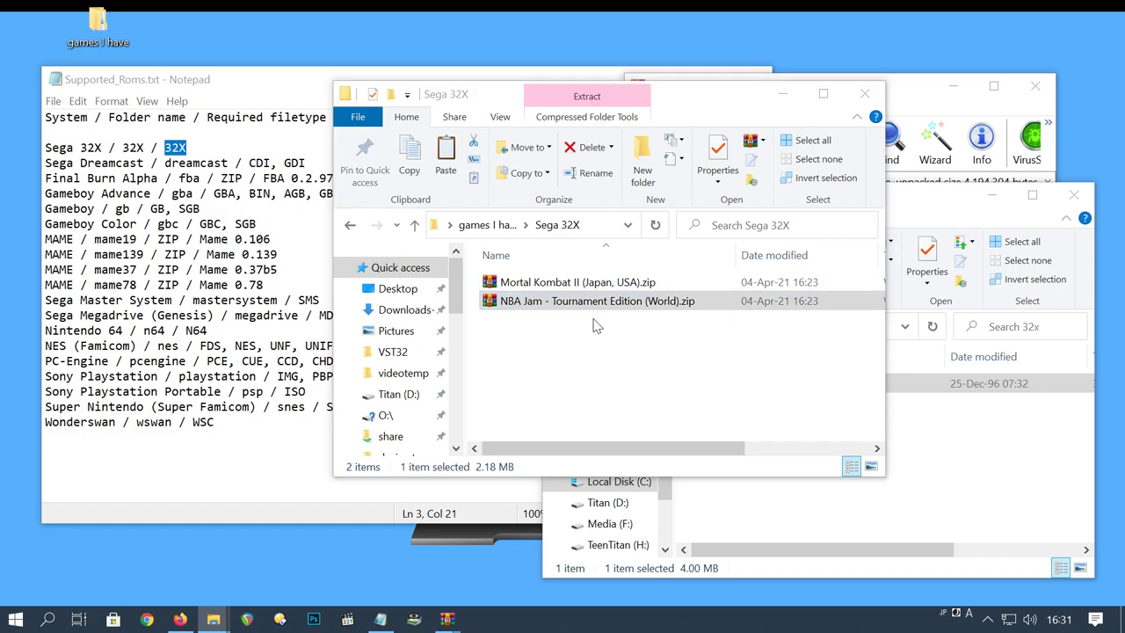
{"action": "key", "text": "Return"}
{"action": "left_click_drag", "start_coordinate": [678, 231], "coordinate": [501, 289]}
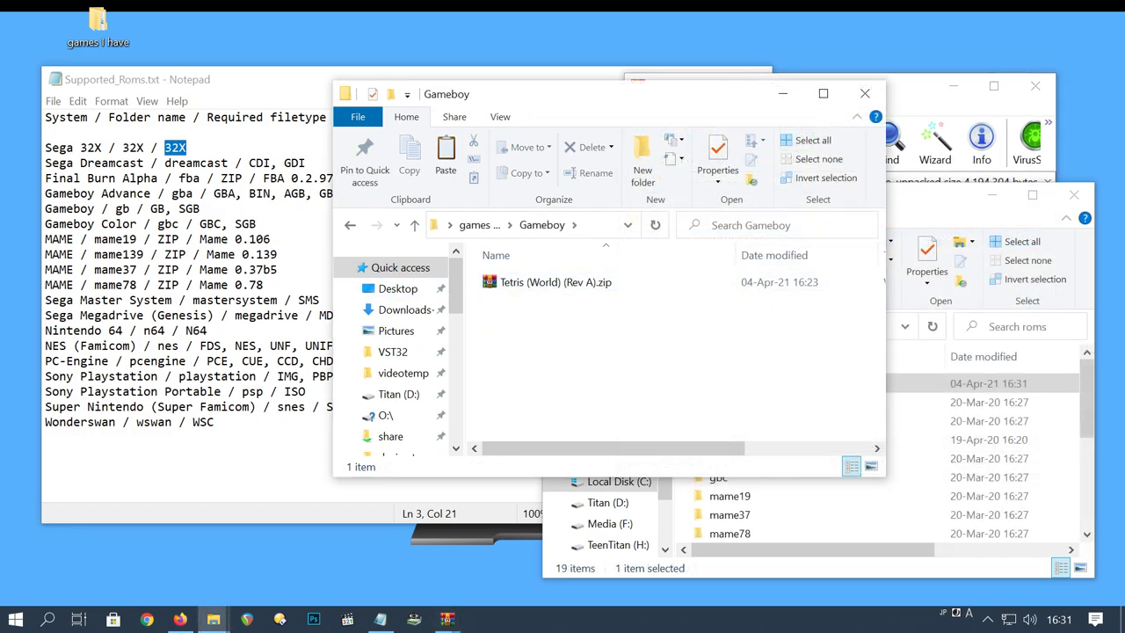
- Check the supported ROM list and extract Tetris (World) (Rev A).gb from its zip archive into the roms\gb folder
{"action": "left_click", "coordinate": [161, 239]}
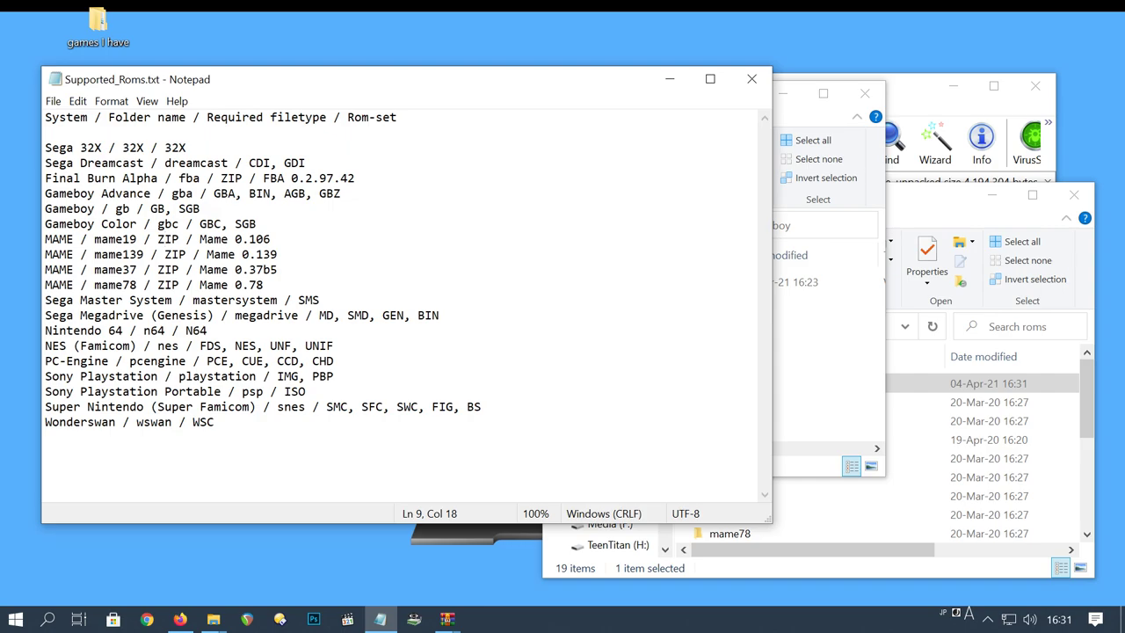
{"action": "left_click", "coordinate": [818, 397]}
{"action": "double_click", "coordinate": [575, 285]}
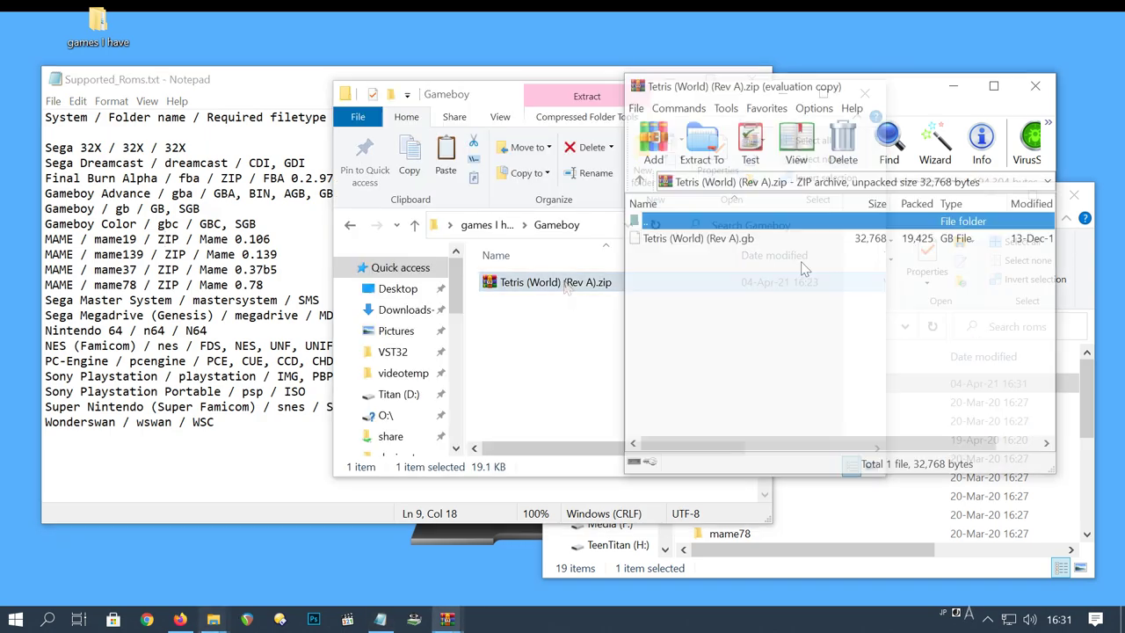
{"action": "left_click", "coordinate": [848, 514]}
{"action": "left_click", "coordinate": [753, 442]}
{"action": "double_click", "coordinate": [753, 442]}
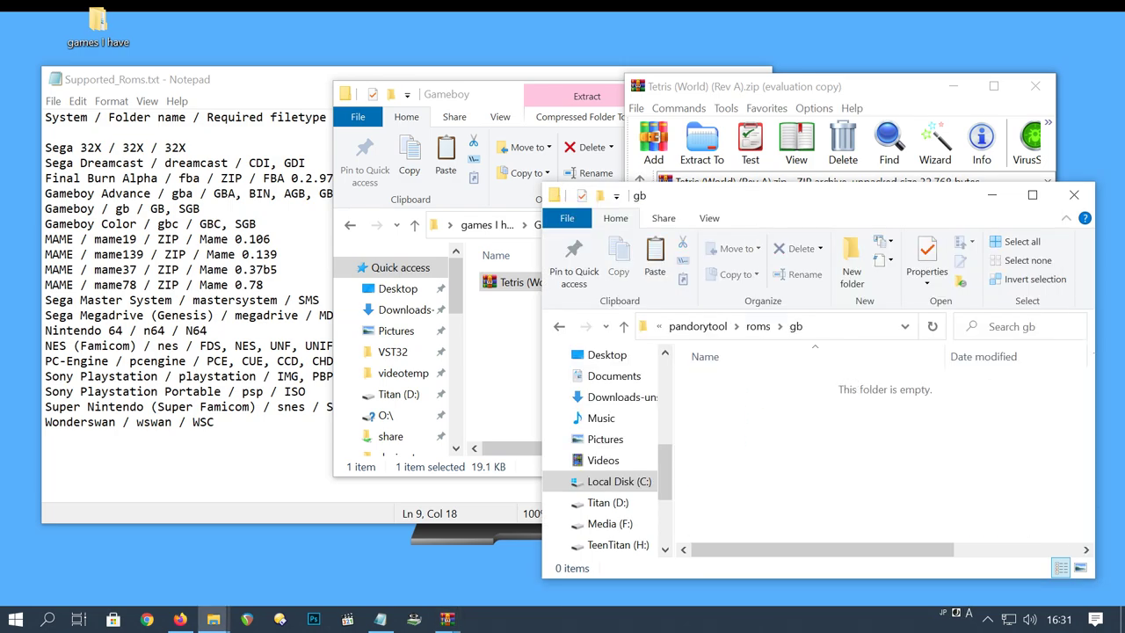
{"action": "left_click", "coordinate": [746, 180]}
{"action": "left_click_drag", "start_coordinate": [707, 245], "coordinate": [811, 510]}
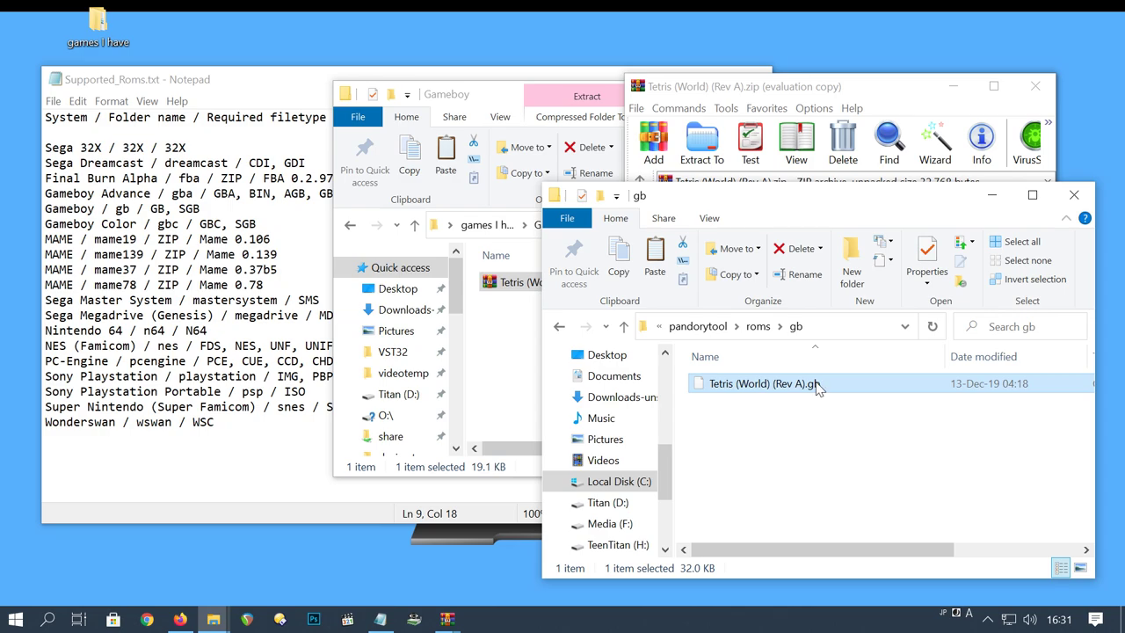
- Open the Super Nintendo folder of the owned games and the snes folder inside pandorytool's roms folder
{"action": "left_click", "coordinate": [448, 378]}
{"action": "key", "text": "alt+Up"}
{"action": "double_click", "coordinate": [536, 338]}
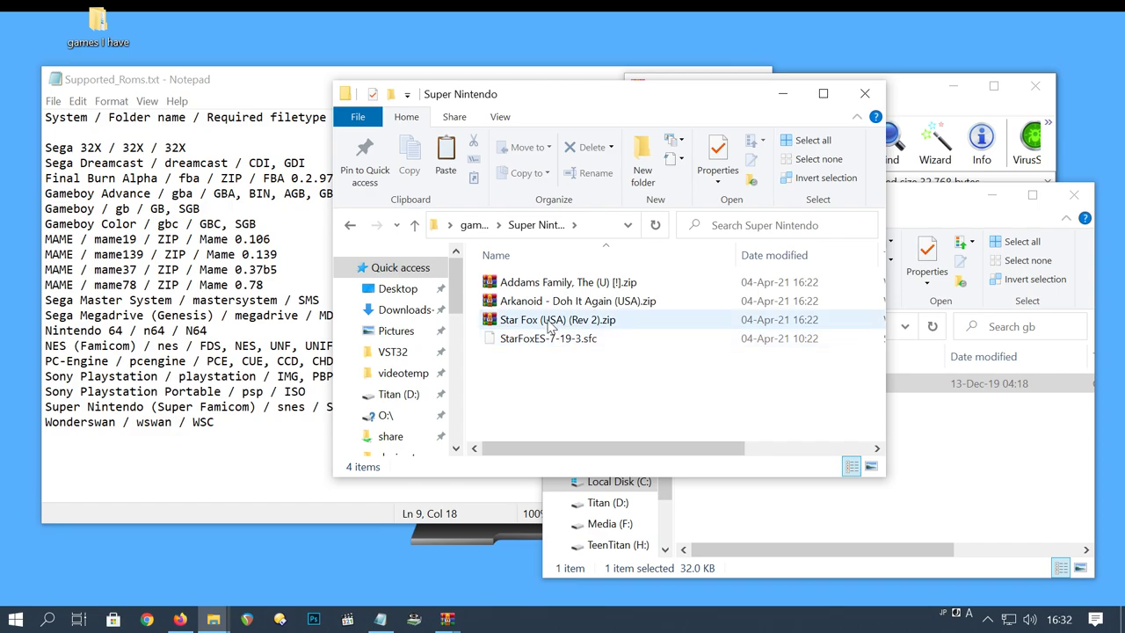
{"action": "left_click", "coordinate": [904, 477]}
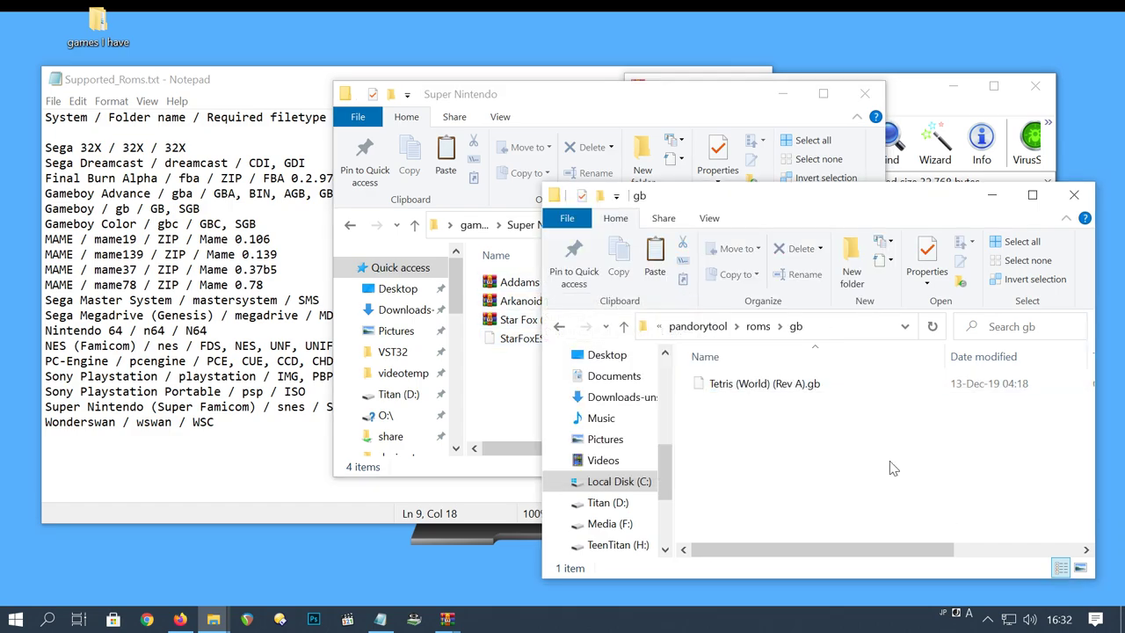
{"action": "left_click", "coordinate": [790, 326]}
{"action": "scroll", "coordinate": [791, 446], "scroll_direction": "down", "scroll_amount": 4}
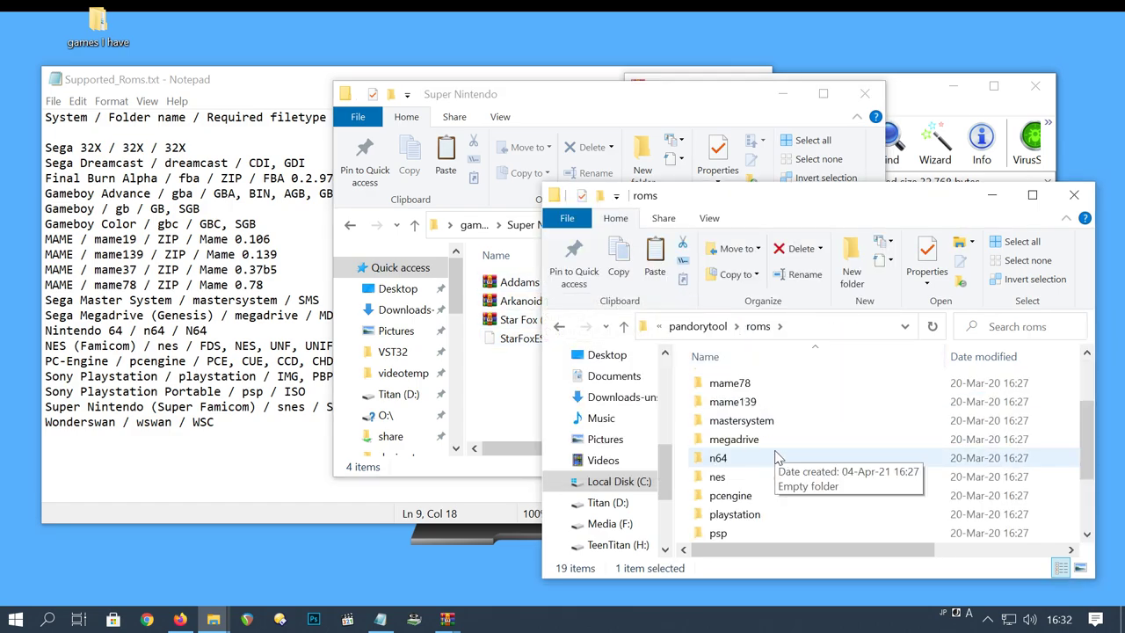
{"action": "double_click", "coordinate": [741, 509]}
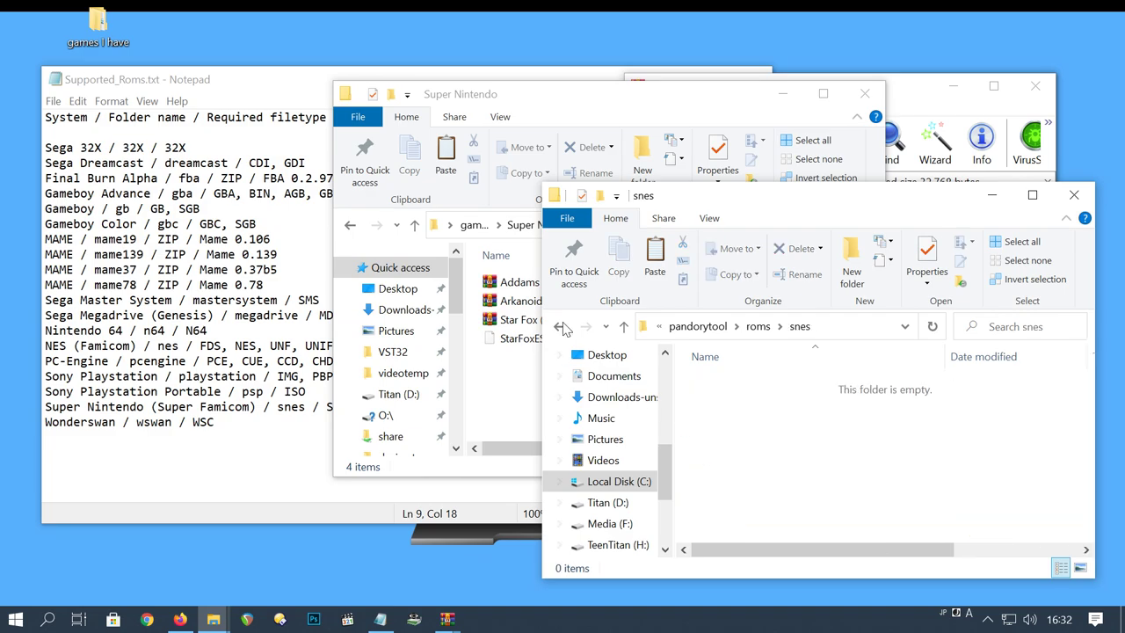
- Extract Addams Family, The (U) [!].smc from its zip archive into the roms\snes folder
{"action": "left_click", "coordinate": [510, 283]}
{"action": "left_click", "coordinate": [511, 283]}
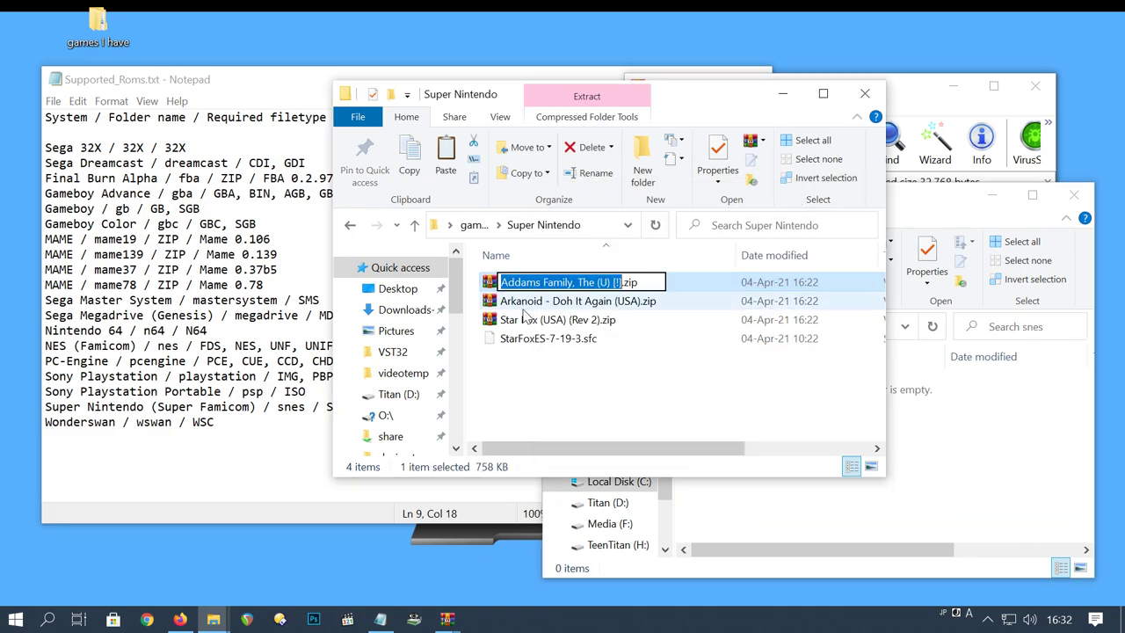
{"action": "key", "text": "Escape"}
{"action": "double_click", "coordinate": [514, 283]}
{"action": "left_click_drag", "start_coordinate": [699, 238], "coordinate": [740, 249]}
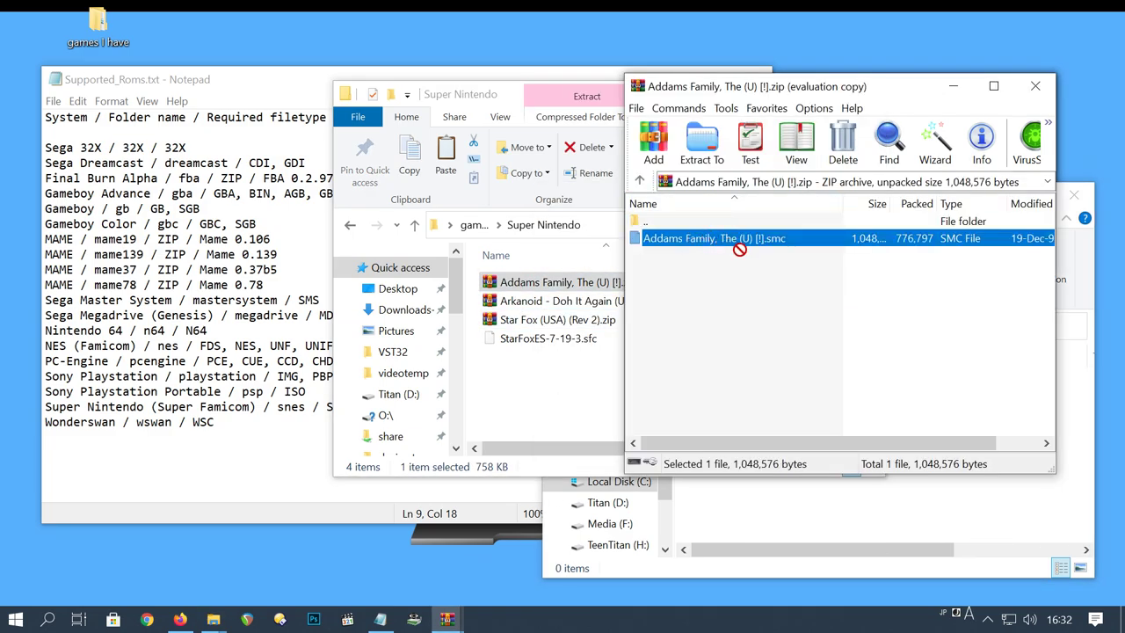
{"action": "left_click_drag", "start_coordinate": [870, 499], "coordinate": [868, 520]}
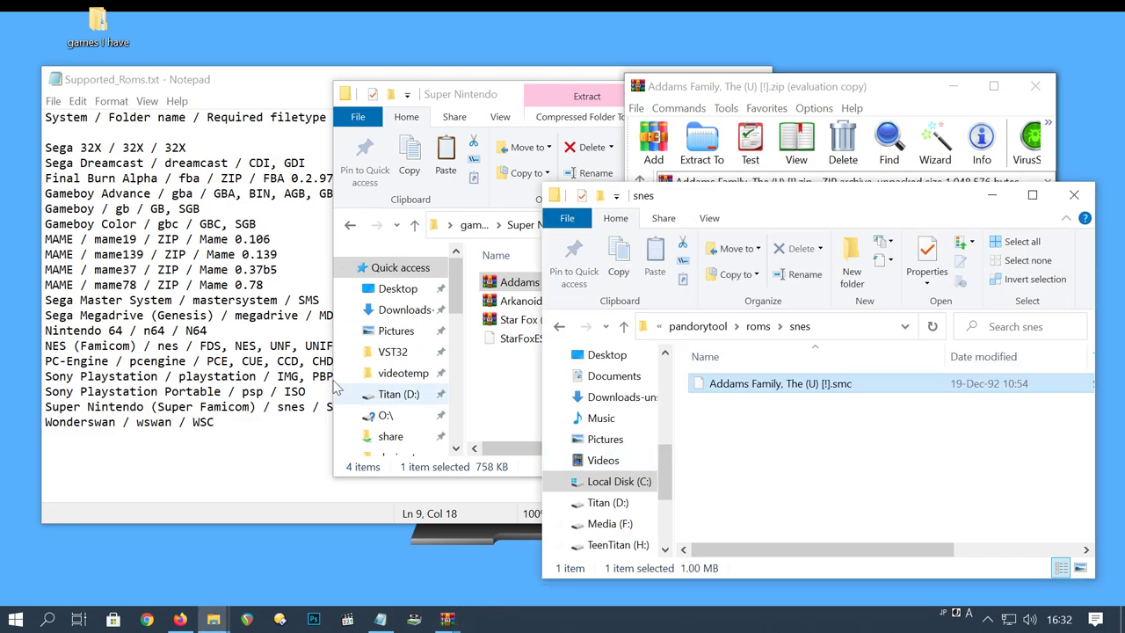
- Highlight the required file types SMC, SFC, SWC, FIG, BS on the Super Nintendo line of Supported_Roms.txt
{"action": "left_click", "coordinate": [192, 345]}
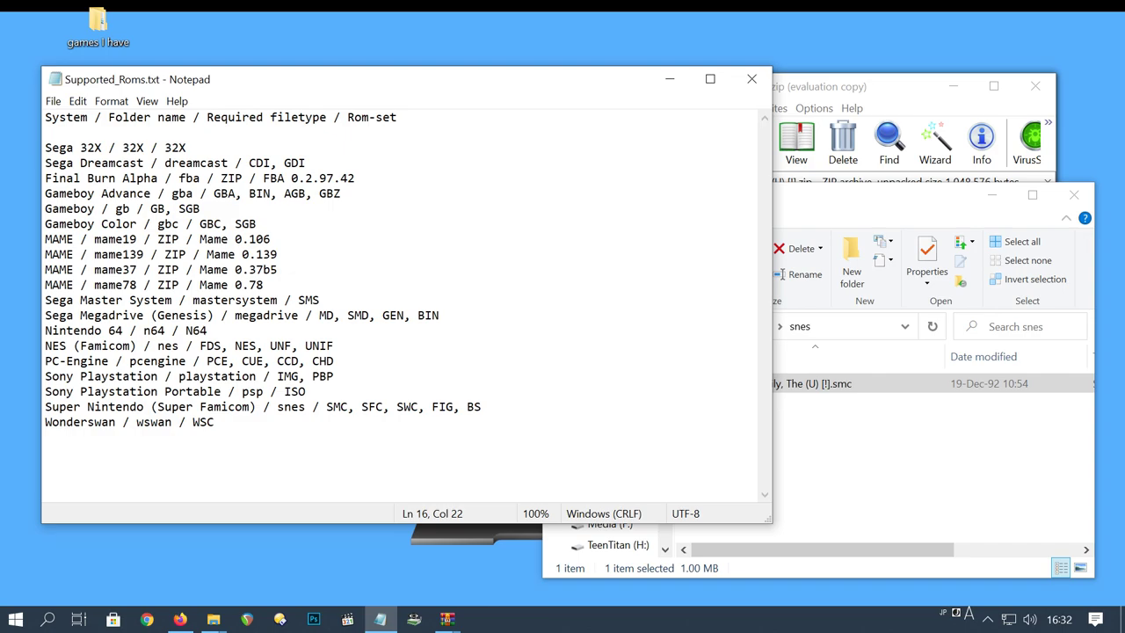
{"action": "key", "text": "shift+Right"}
{"action": "key", "text": "shift+Right"}
{"action": "key", "text": "shift+Right"}
{"action": "key", "text": "shift+Right"}
{"action": "key", "text": "shift+Right"}
{"action": "key", "text": "shift+Right"}
{"action": "key", "text": "shift+Right"}
{"action": "key", "text": "shift+Right"}
{"action": "key", "text": "shift+Right"}
{"action": "key", "text": "shift+Right"}
{"action": "key", "text": "shift+Right"}
{"action": "key", "text": "shift+Right"}
{"action": "key", "text": "shift+Right"}
{"action": "key", "text": "shift+Right"}
{"action": "key", "text": "shift+Right"}
{"action": "key", "text": "shift+Right"}
{"action": "key", "text": "shift+Right"}
{"action": "key", "text": "shift+Right"}
{"action": "key", "text": "shift+Right"}
{"action": "key", "text": "shift+Right"}
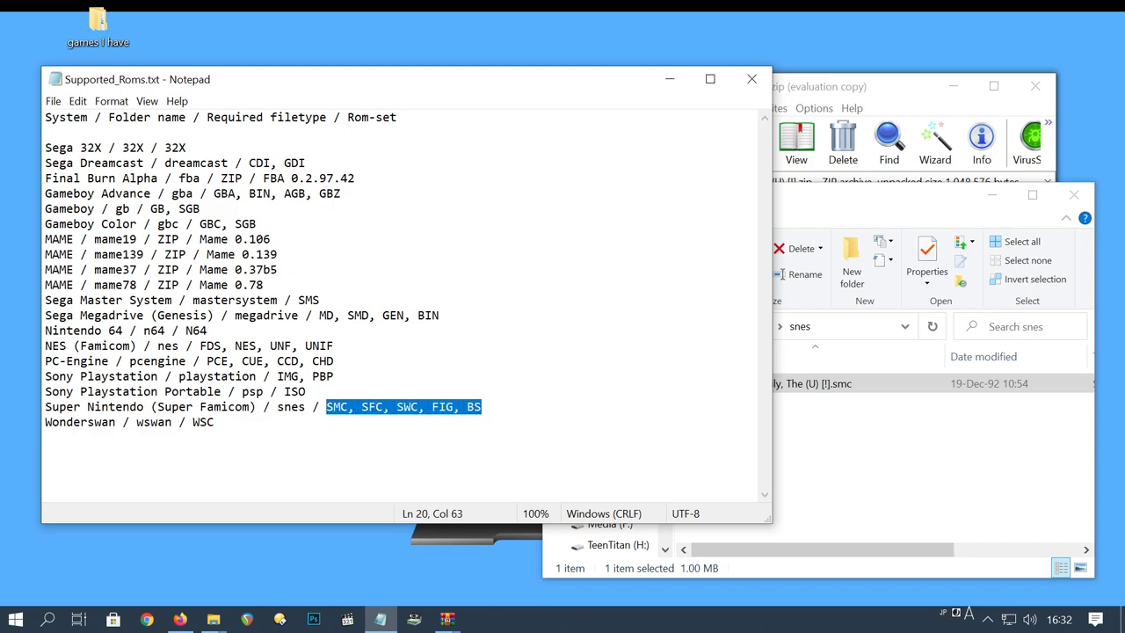
- Extract Arkanoid - Doh It Again (USA).smc from its zip archive into the roms\snes folder
{"action": "left_click", "coordinate": [875, 456]}
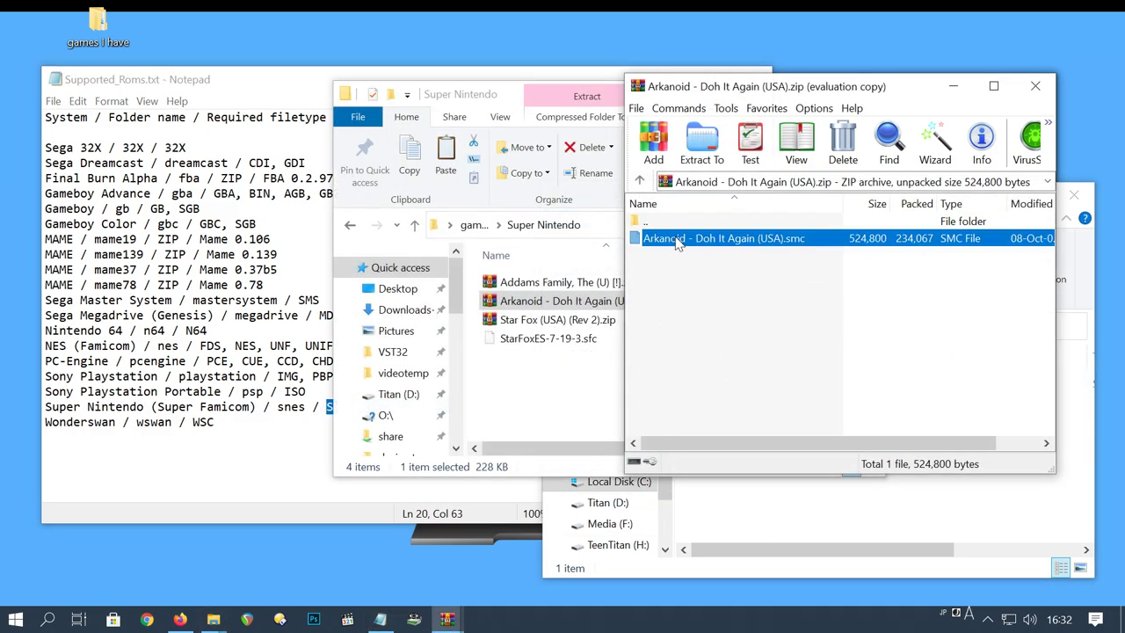
{"action": "left_click_drag", "start_coordinate": [736, 262], "coordinate": [844, 407]}
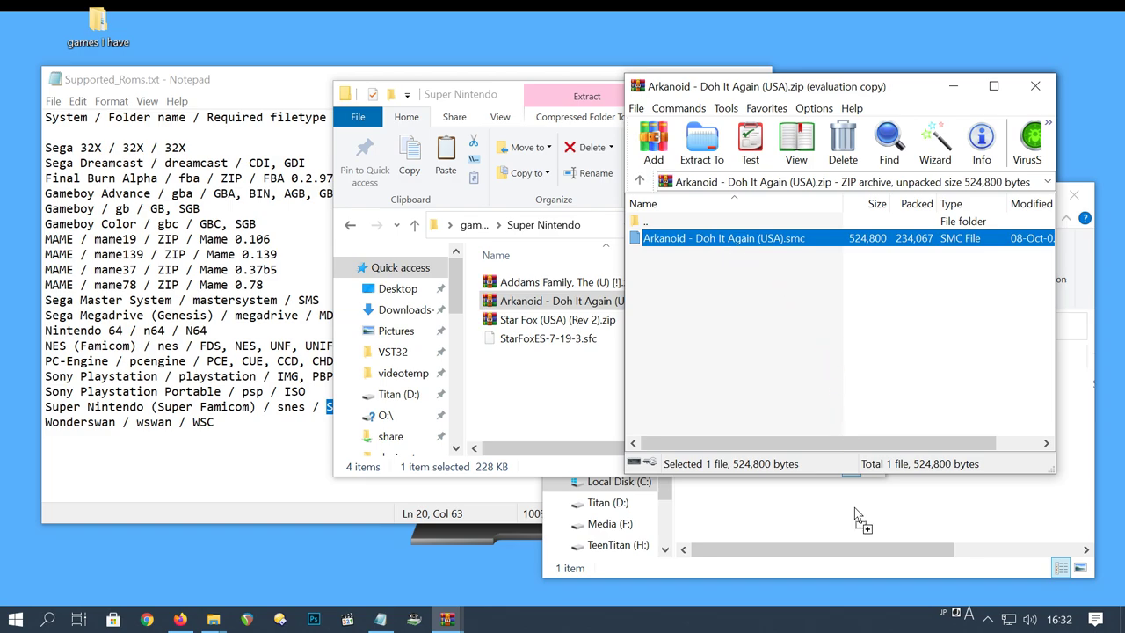
{"action": "left_click_drag", "start_coordinate": [854, 507], "coordinate": [854, 507]}
- Check the StarFoxES file's type against the supported list by highlighting SFC on the Super Nintendo line
{"action": "left_click", "coordinate": [527, 319]}
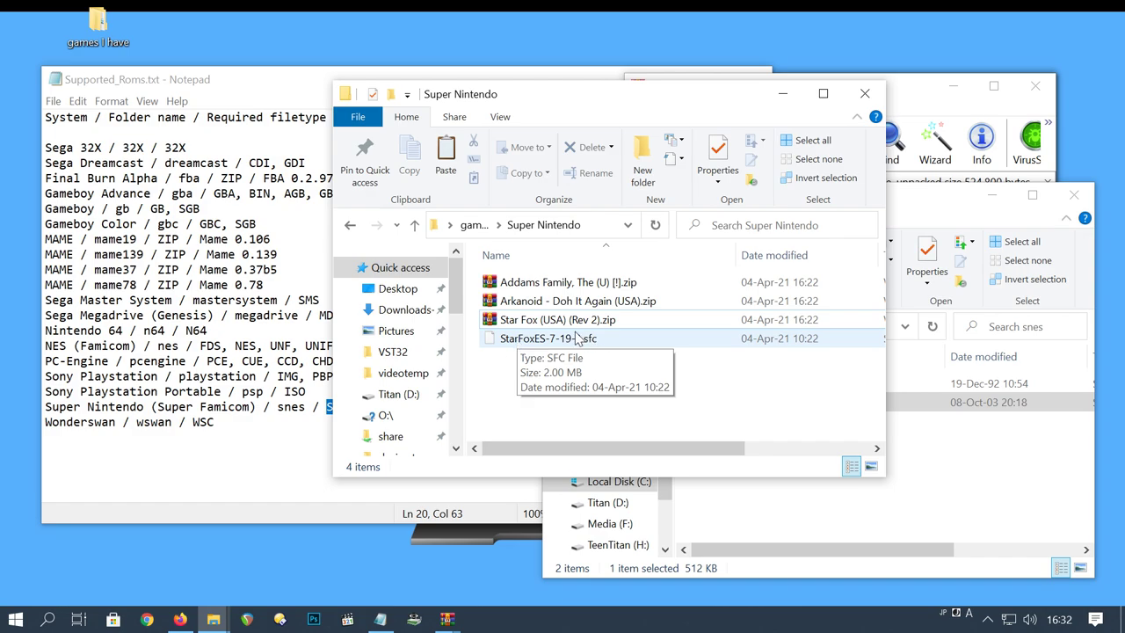
{"action": "left_click", "coordinate": [320, 346]}
{"action": "double_click", "coordinate": [372, 407]}
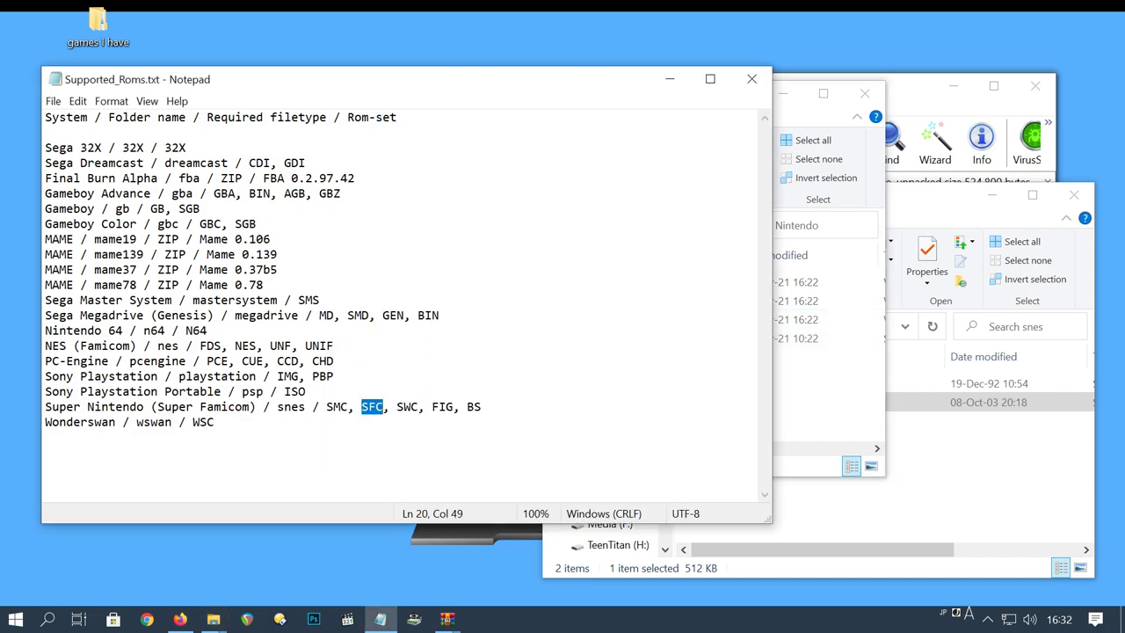
- Move StarFoxES-7-19-3.sfc from the Super Nintendo folder straight into the roms\snes folder
{"action": "left_click", "coordinate": [817, 436]}
{"action": "left_click", "coordinate": [527, 341]}
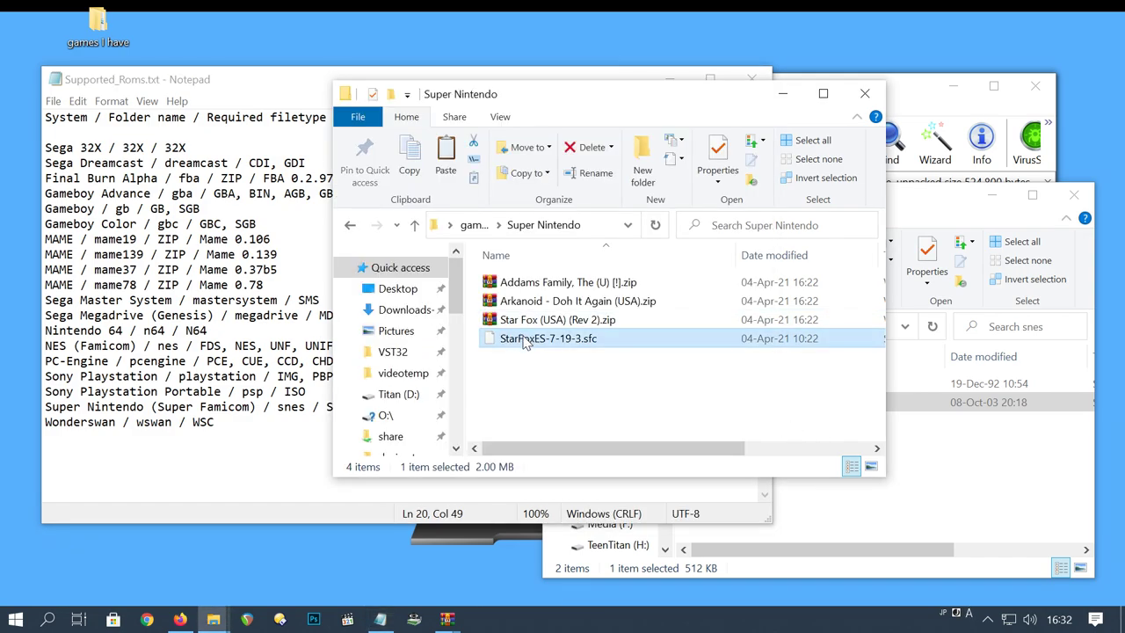
{"action": "left_click_drag", "start_coordinate": [524, 341], "coordinate": [949, 475]}
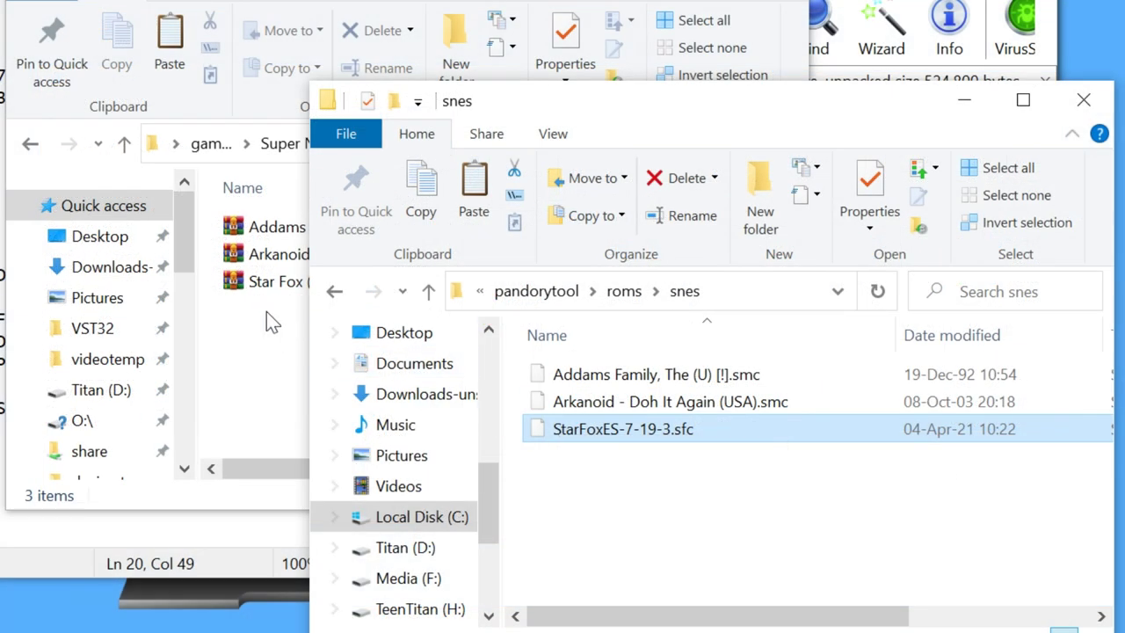
- Copy the name text "Star Fox (USA) (Rev 2)" from the Star Fox zip file without its extension
{"action": "left_click", "coordinate": [531, 322]}
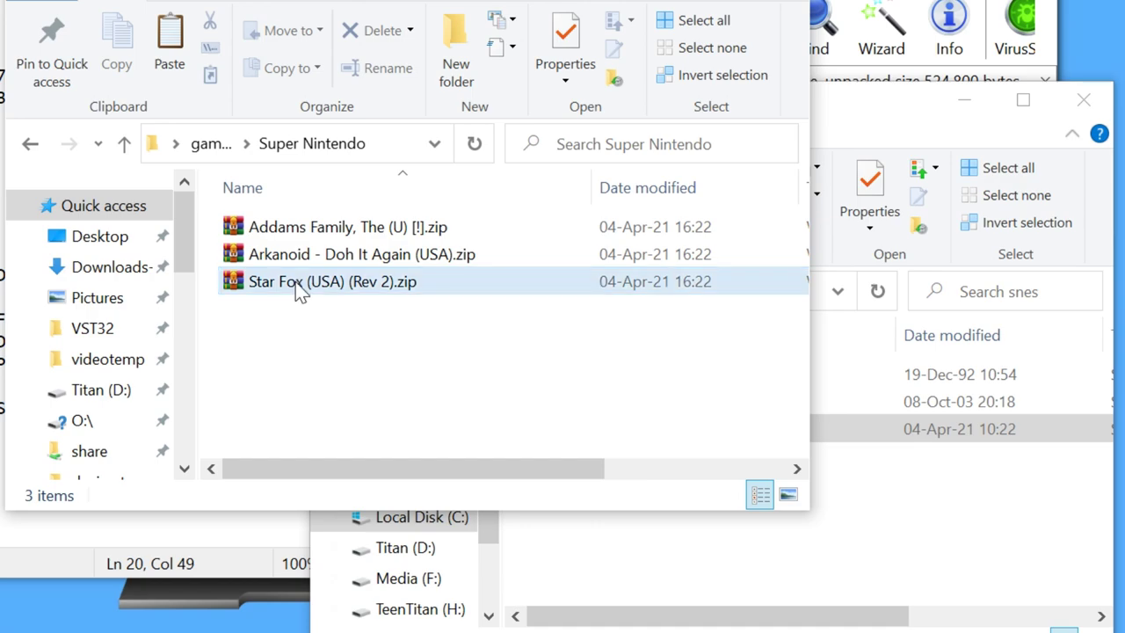
{"action": "left_click", "coordinate": [303, 286]}
{"action": "left_click", "coordinate": [310, 279]}
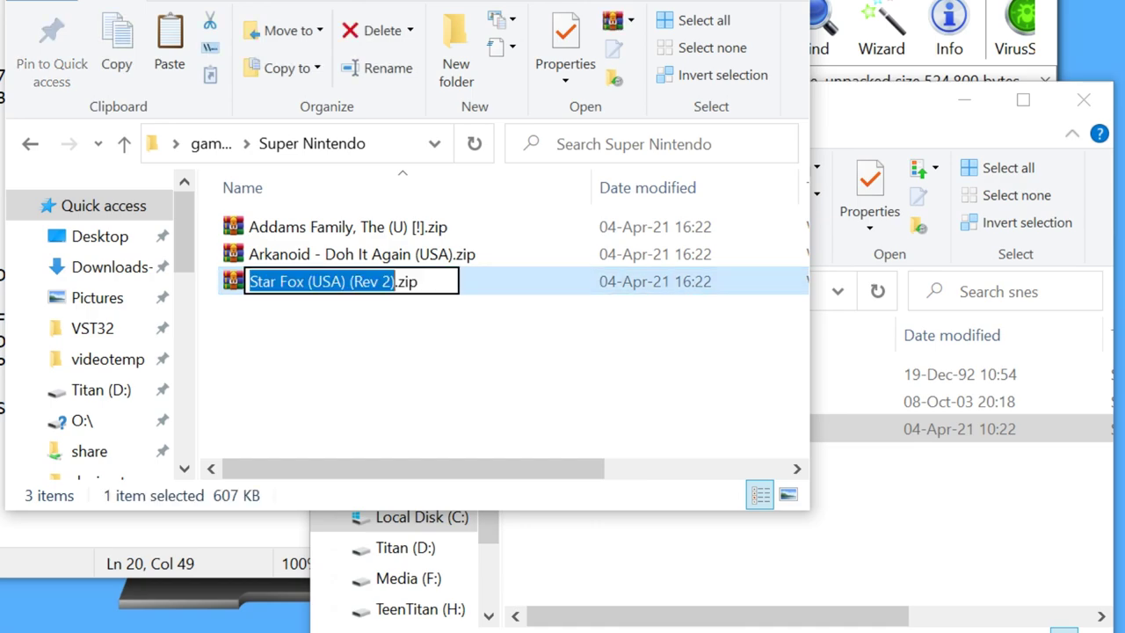
{"action": "right_click", "coordinate": [375, 288]}
{"action": "left_click", "coordinate": [431, 352]}
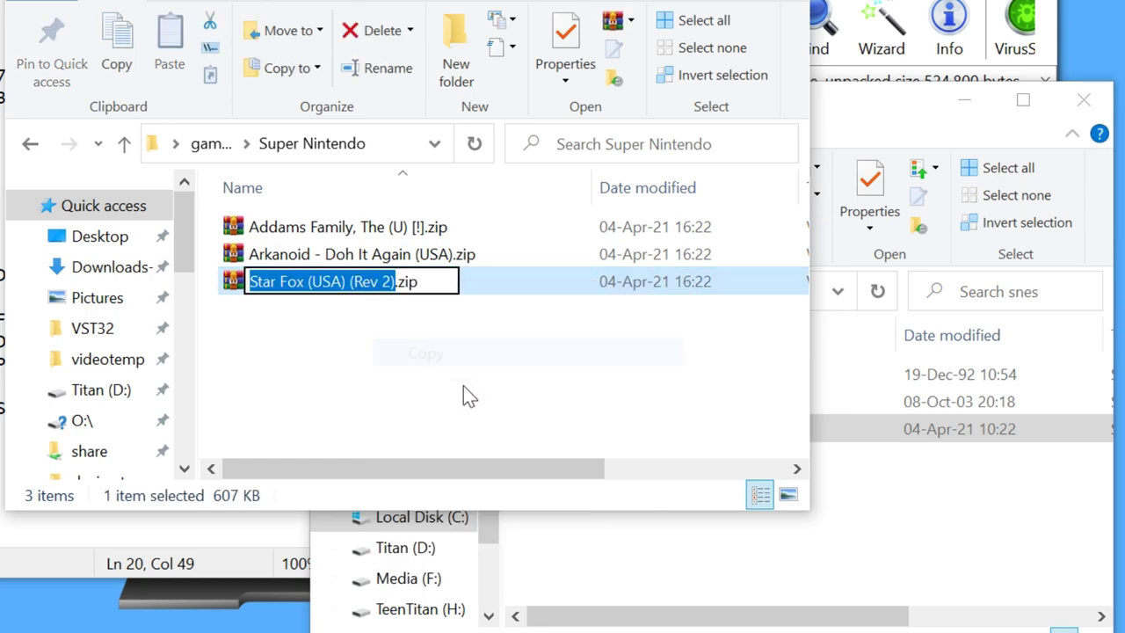
- Rename StarFoxES-7-19-3.sfc in the snes folder with the copied name "Star Fox (USA) (Rev 2)", keeping the .sfc extension
{"action": "left_click", "coordinate": [734, 553]}
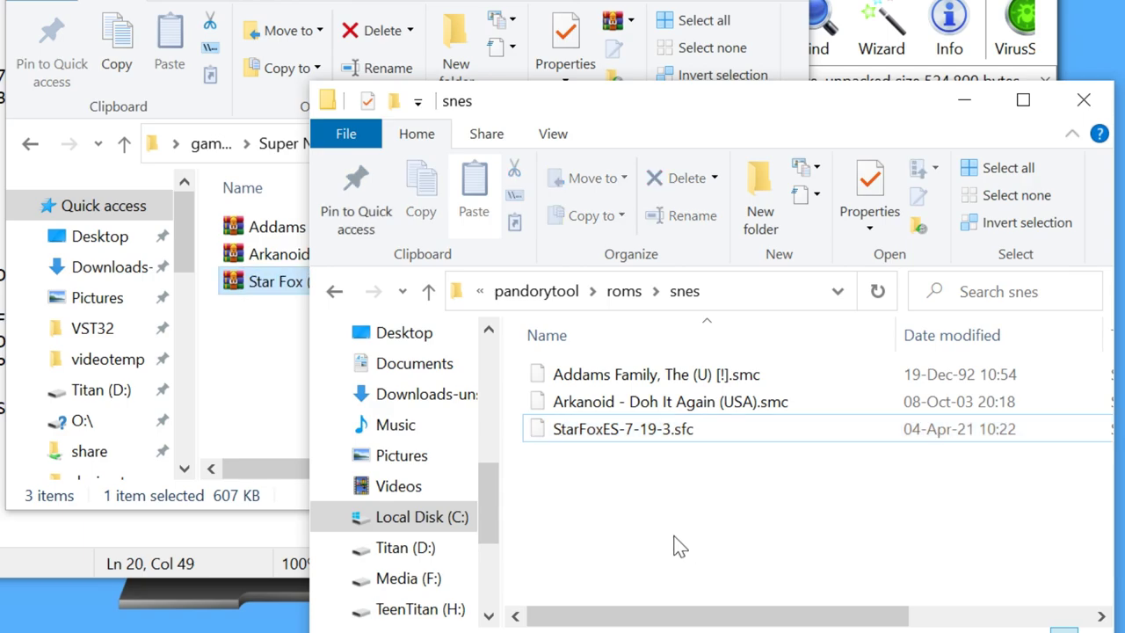
{"action": "left_click", "coordinate": [652, 427]}
{"action": "left_click", "coordinate": [652, 428]}
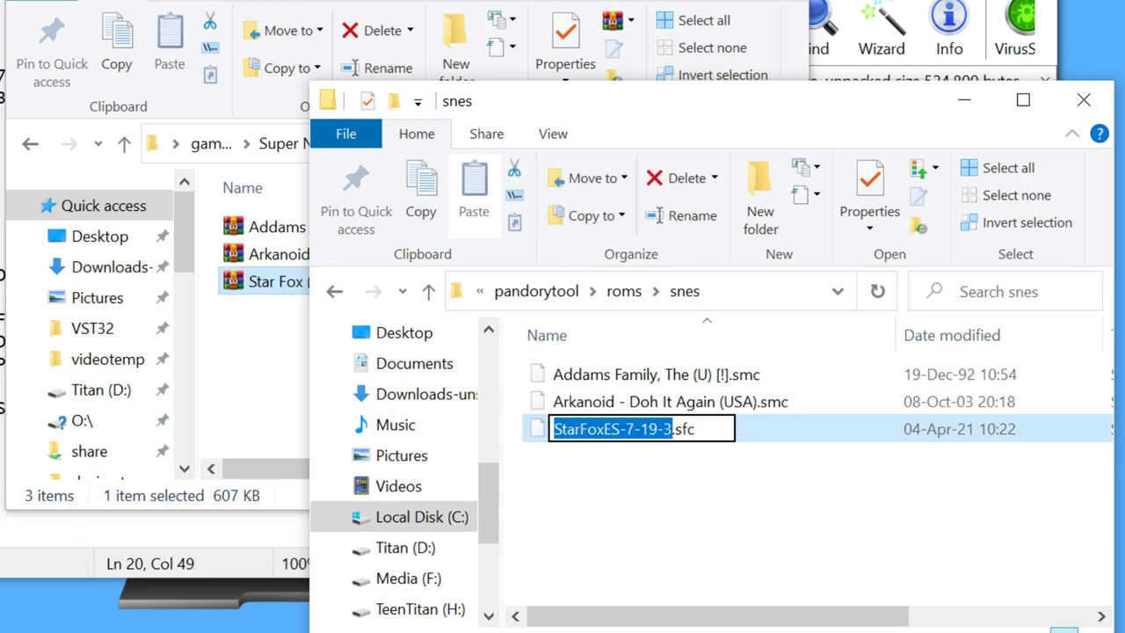
{"action": "right_click", "coordinate": [624, 429]}
{"action": "left_click", "coordinate": [692, 209]}
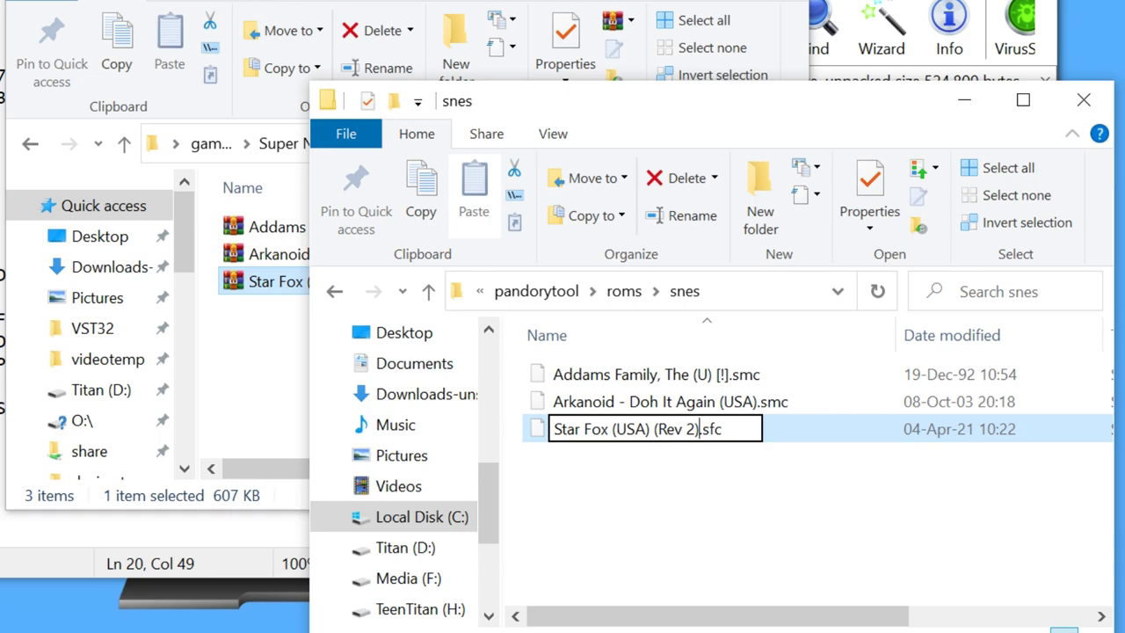
{"action": "left_click", "coordinate": [767, 496]}
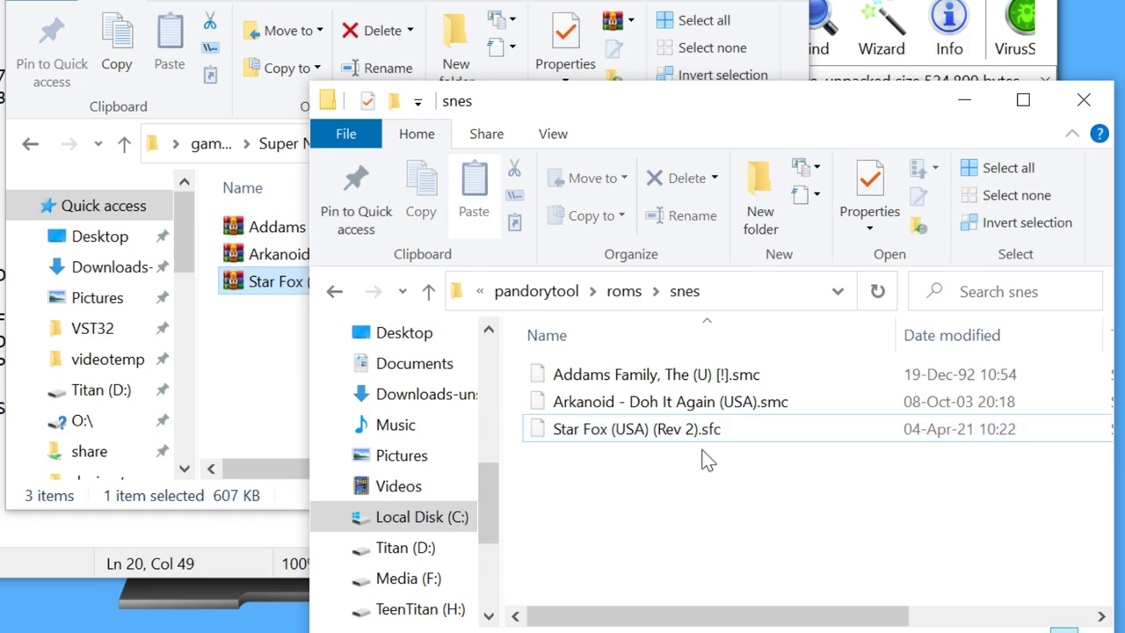
- Return to the pandorytool folder and open addroms.bat for editing in Notepad
{"action": "left_click", "coordinate": [623, 292]}
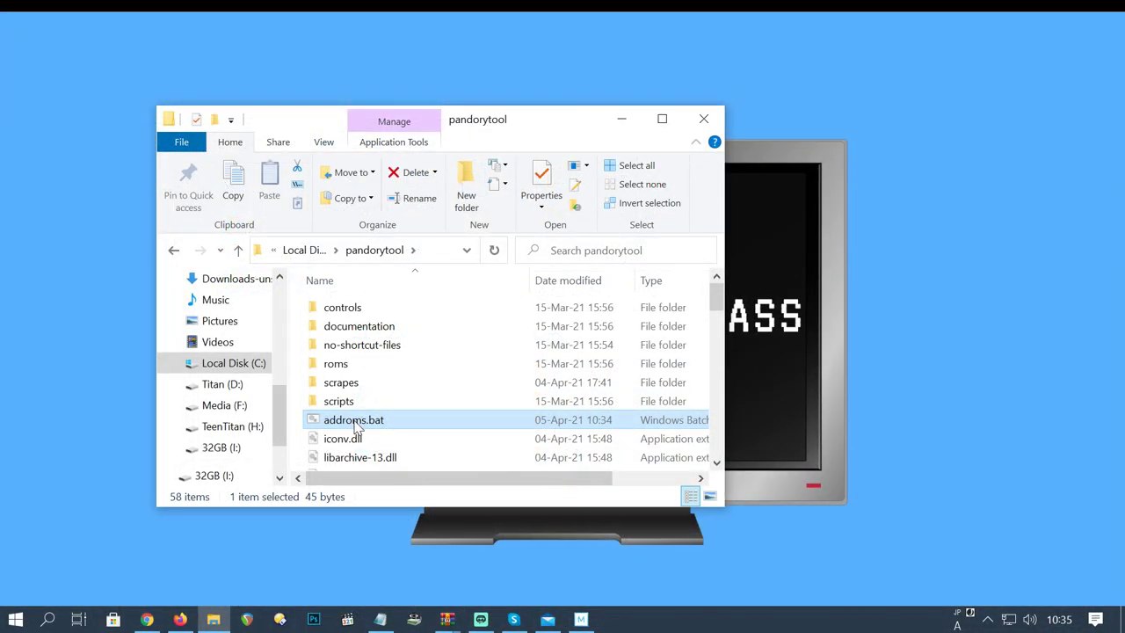
{"action": "right_click", "coordinate": [356, 425]}
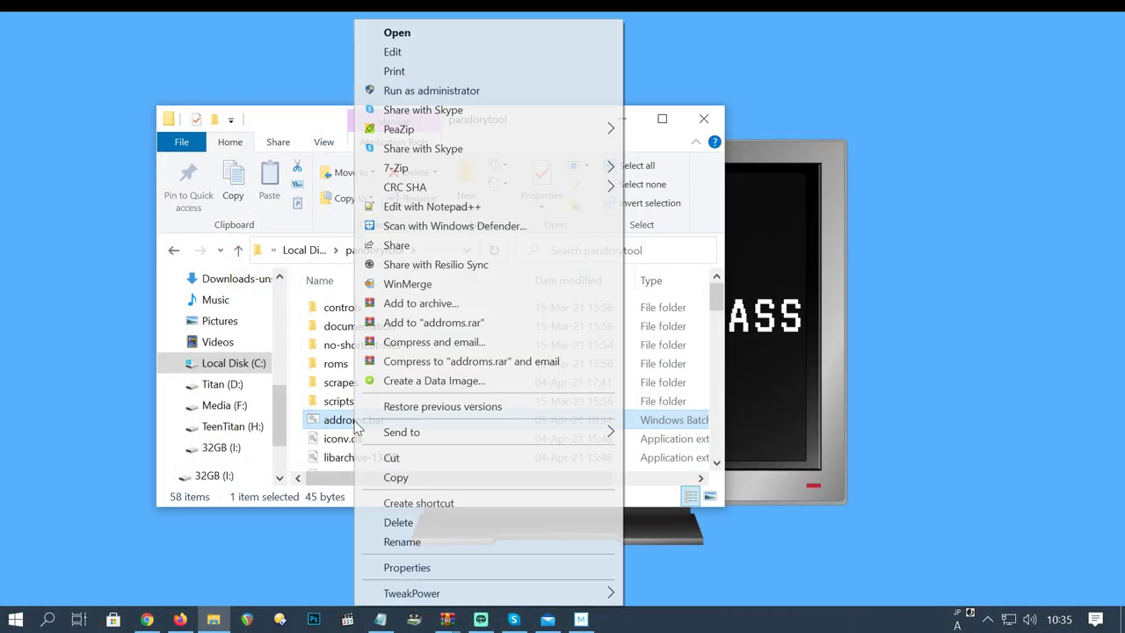
{"action": "left_click", "coordinate": [444, 51]}
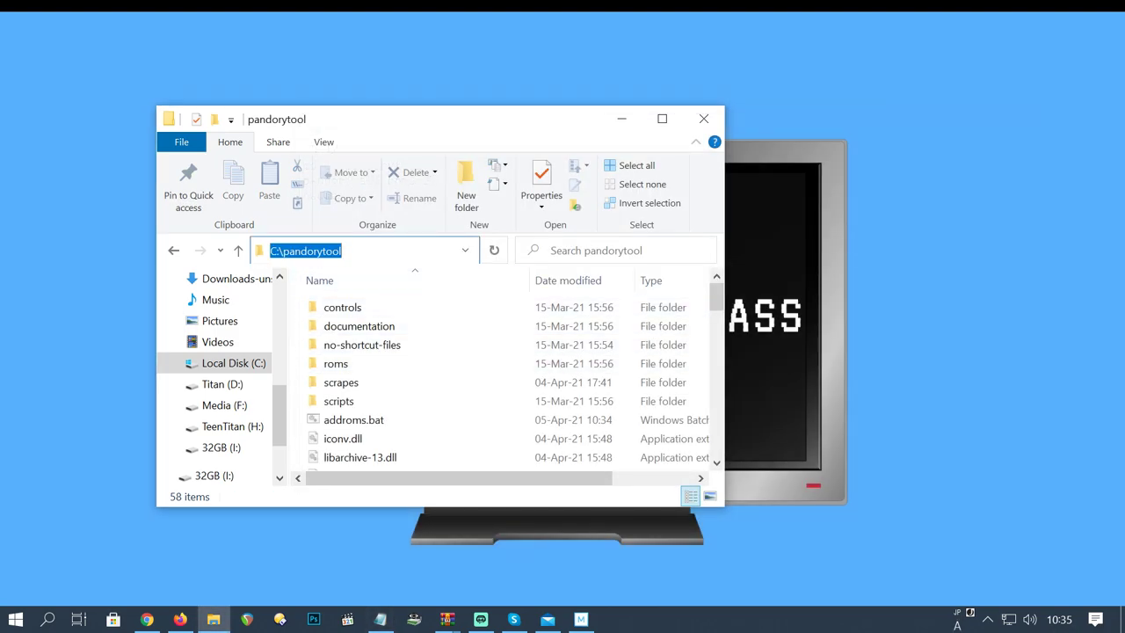
- Copy the folder path C:\pandorytool, paste it over the path on the cd line of addroms.bat, and save the file
{"action": "right_click", "coordinate": [318, 254]}
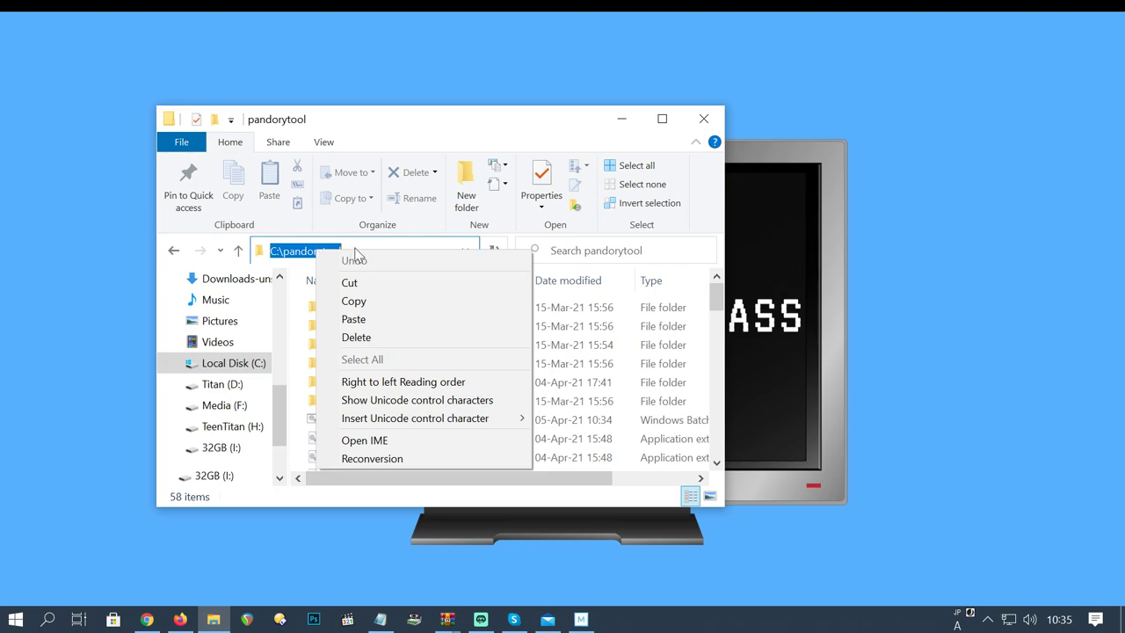
{"action": "left_click", "coordinate": [375, 301]}
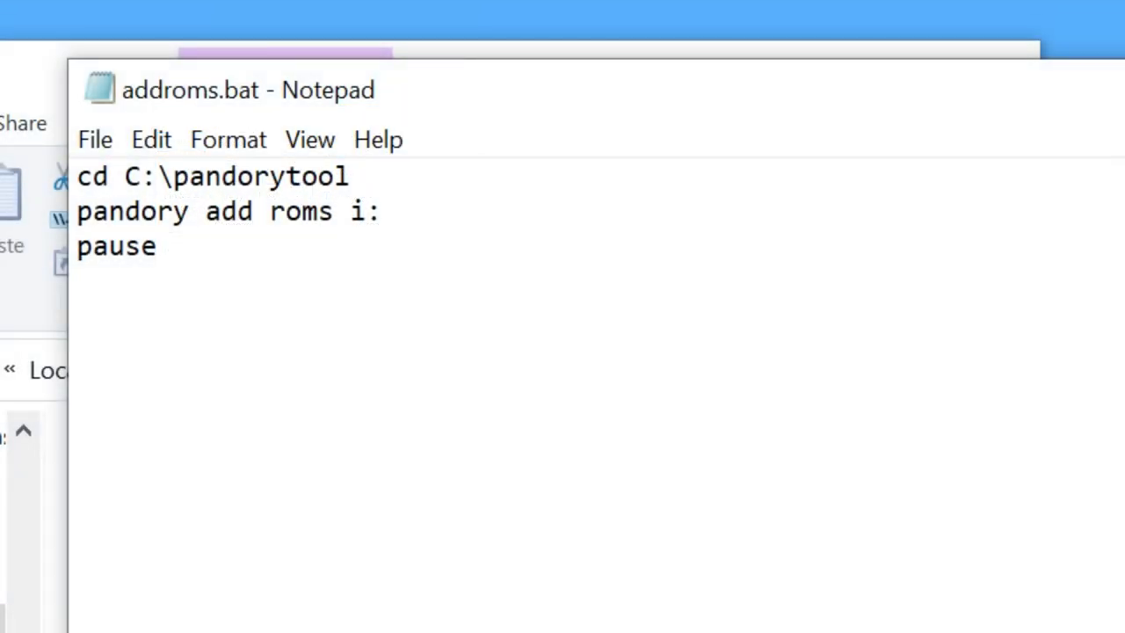
{"action": "right_click", "coordinate": [321, 181]}
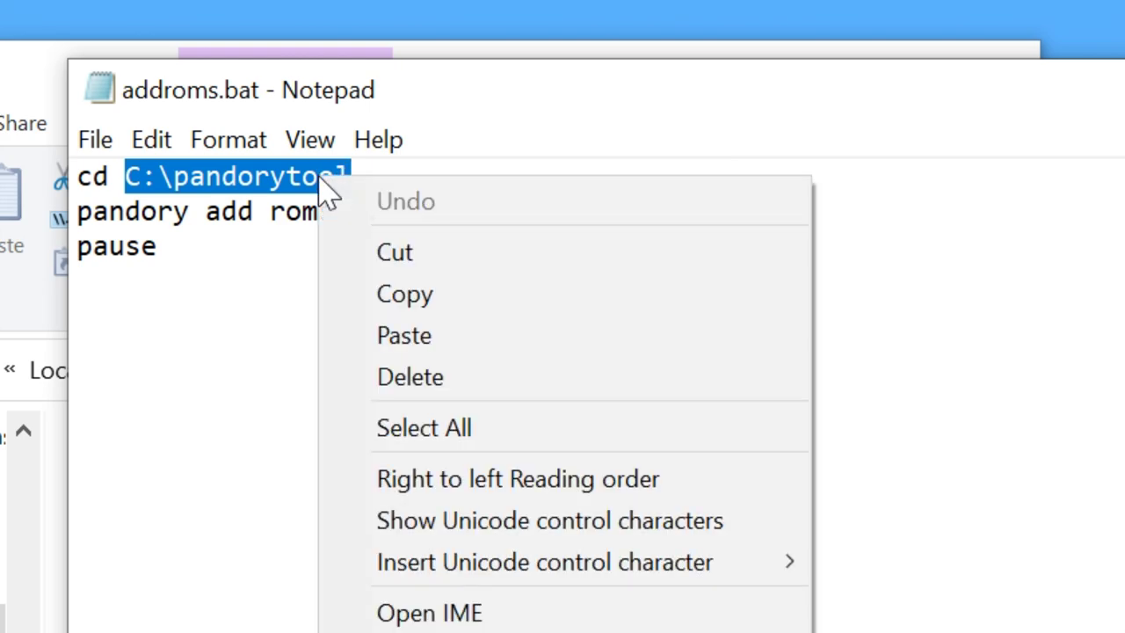
{"action": "left_click", "coordinate": [431, 338]}
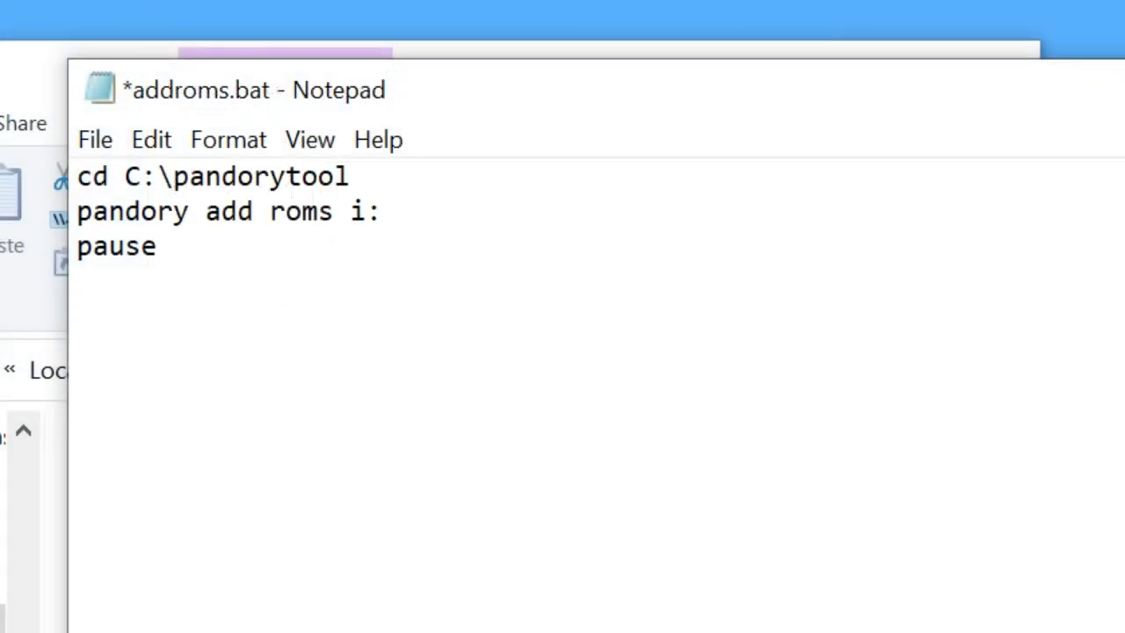
{"action": "left_click", "coordinate": [97, 141]}
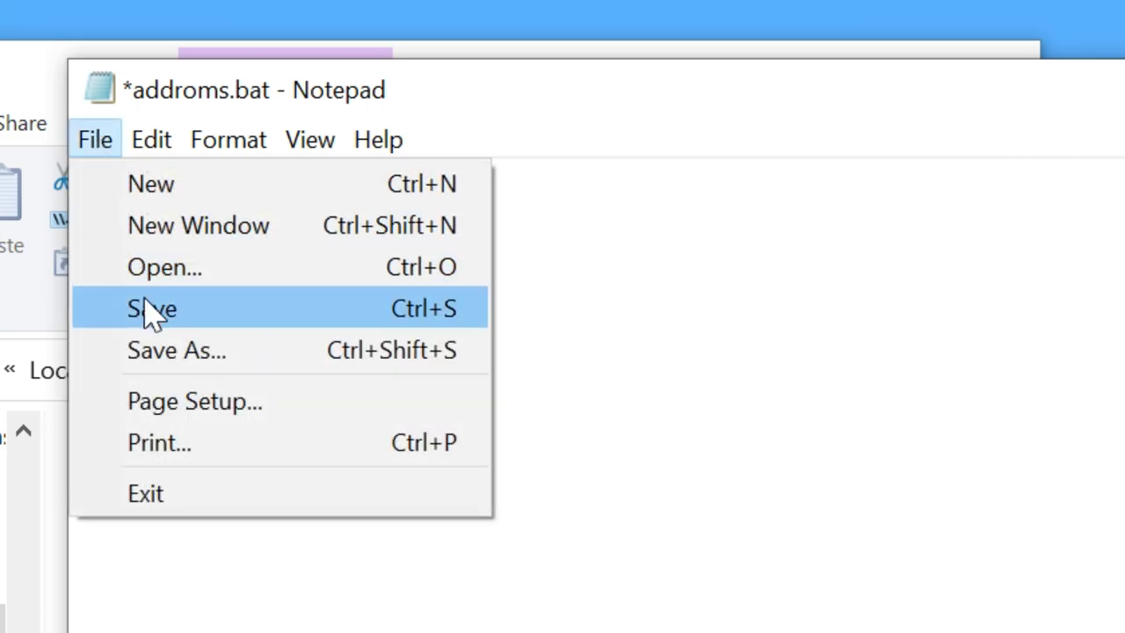
{"action": "left_click", "coordinate": [146, 307]}
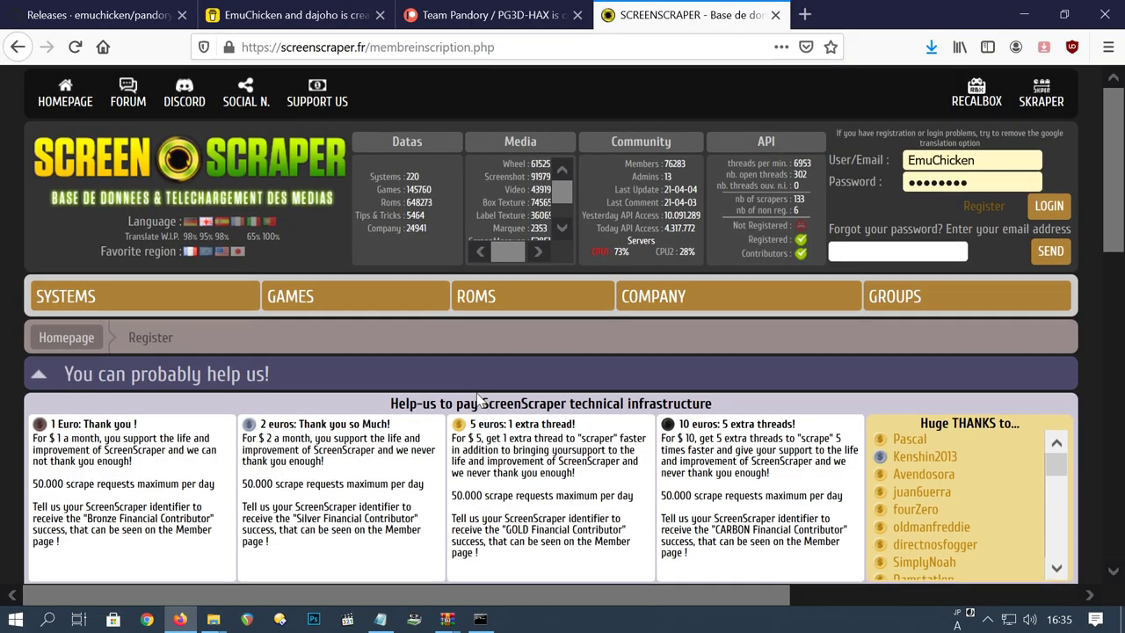
{"action": "scroll", "coordinate": [477, 397], "scroll_direction": "down", "scroll_amount": 4}
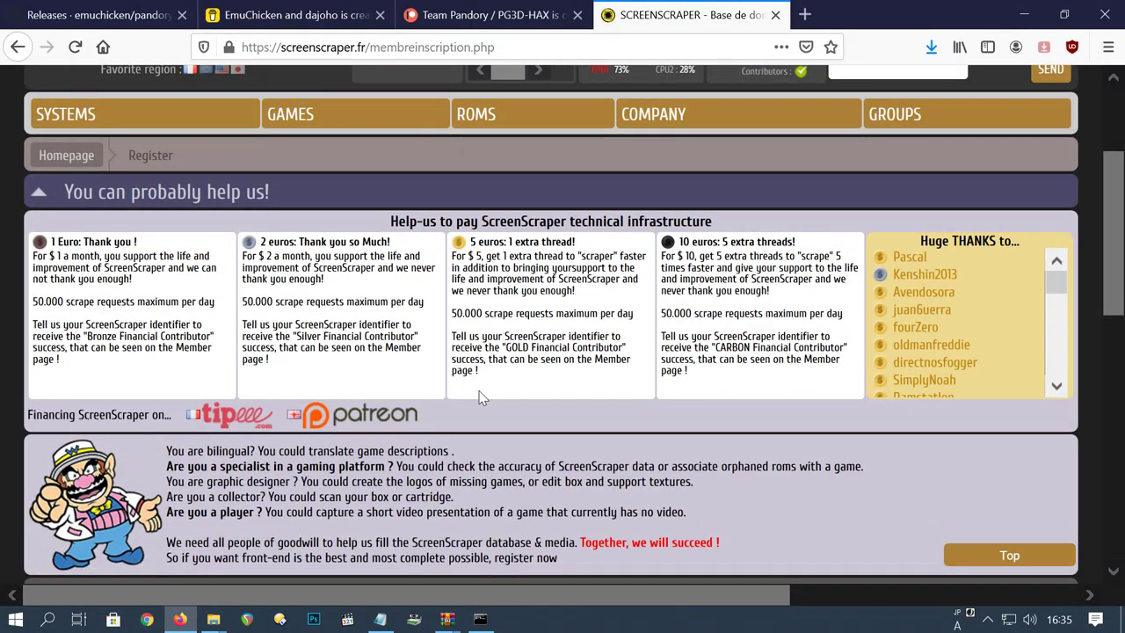
{"action": "scroll", "coordinate": [476, 398], "scroll_direction": "down", "scroll_amount": 2}
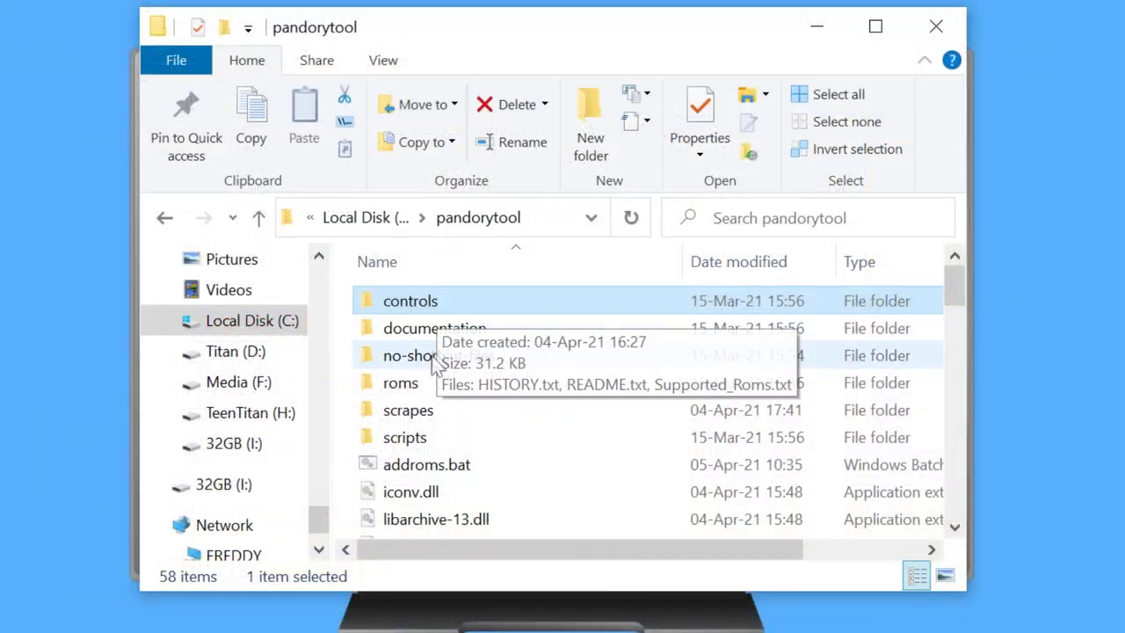
- Run addroms.bat from the pandorytool folder as administrator and allow Windows Command Processor to make changes
{"action": "left_click", "coordinate": [421, 464]}
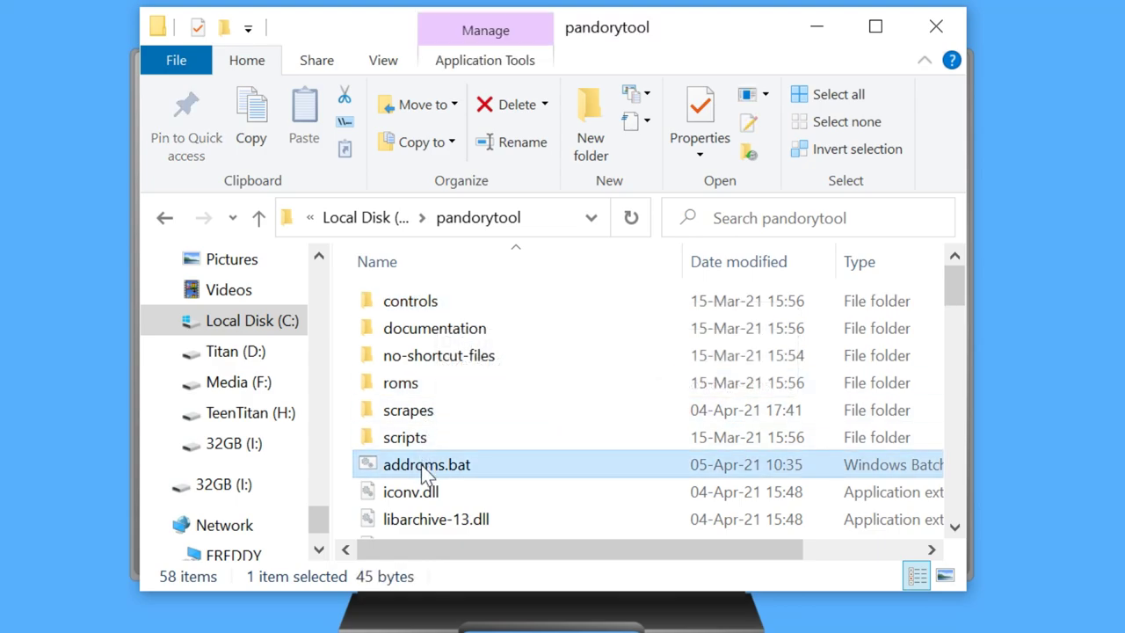
{"action": "right_click", "coordinate": [417, 472]}
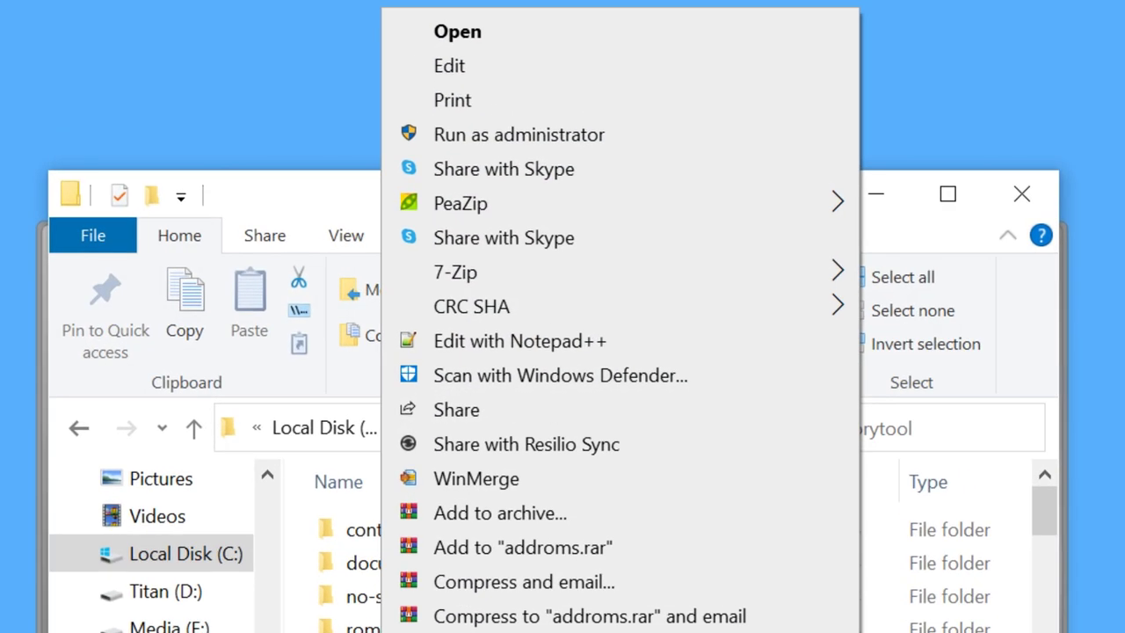
{"action": "left_click", "coordinate": [565, 137]}
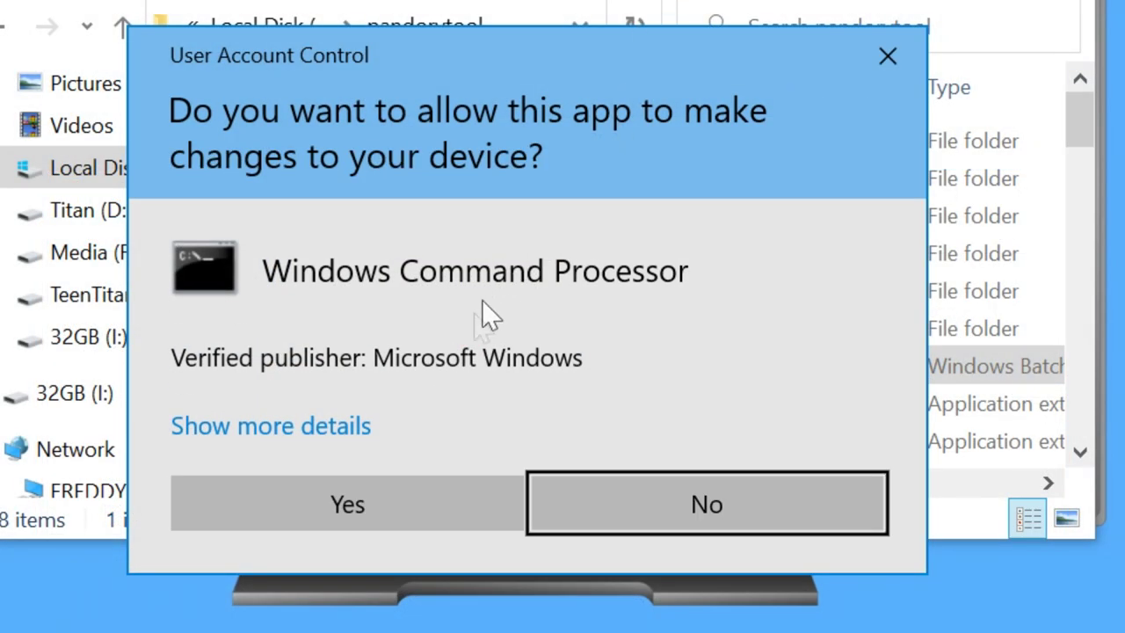
{"action": "left_click", "coordinate": [401, 500]}
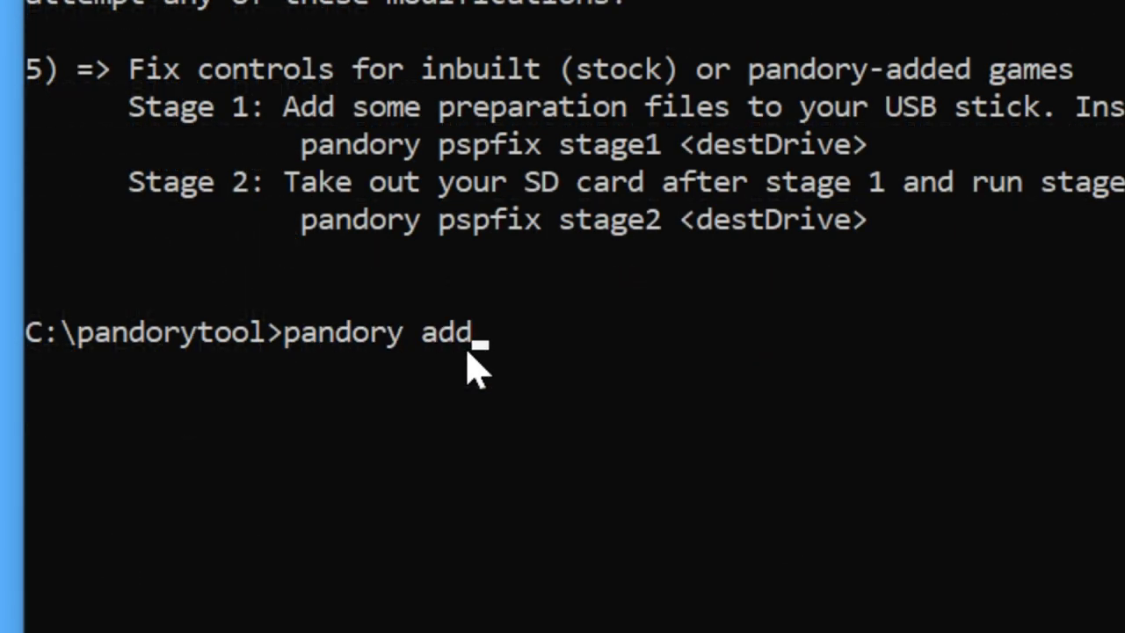
- Complete the command "pandory add roms i:" at the C:\pandorytool prompt
{"action": "type", "text": "roms i"}
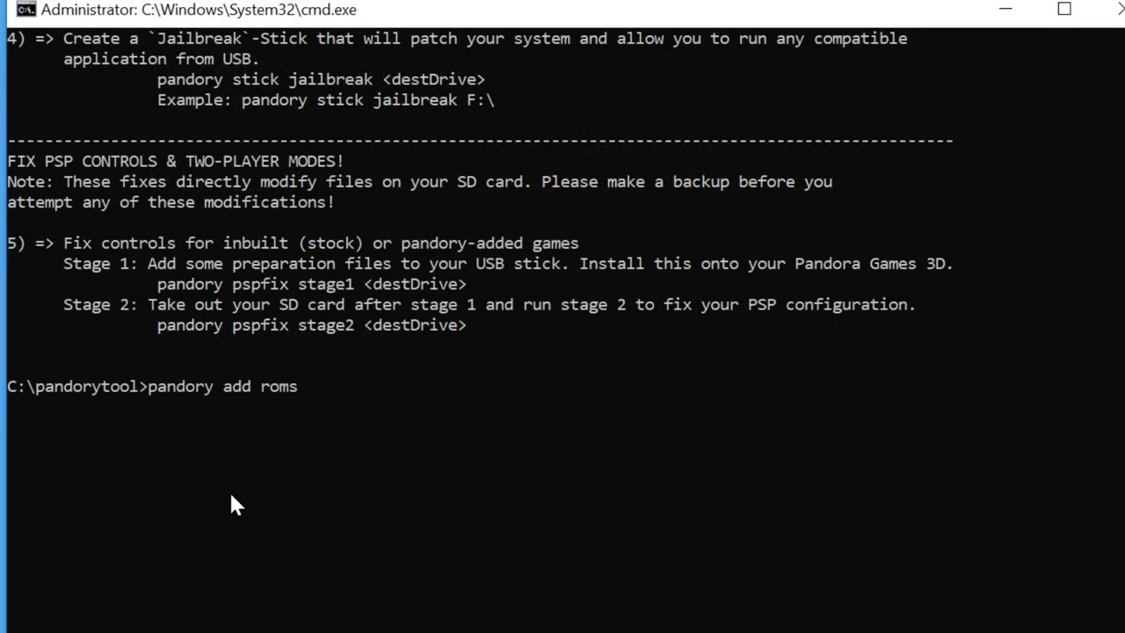
{"action": "type", "text": "\""}
{"action": "key", "text": "BackSpace"}
{"action": "type", "text": ":"}
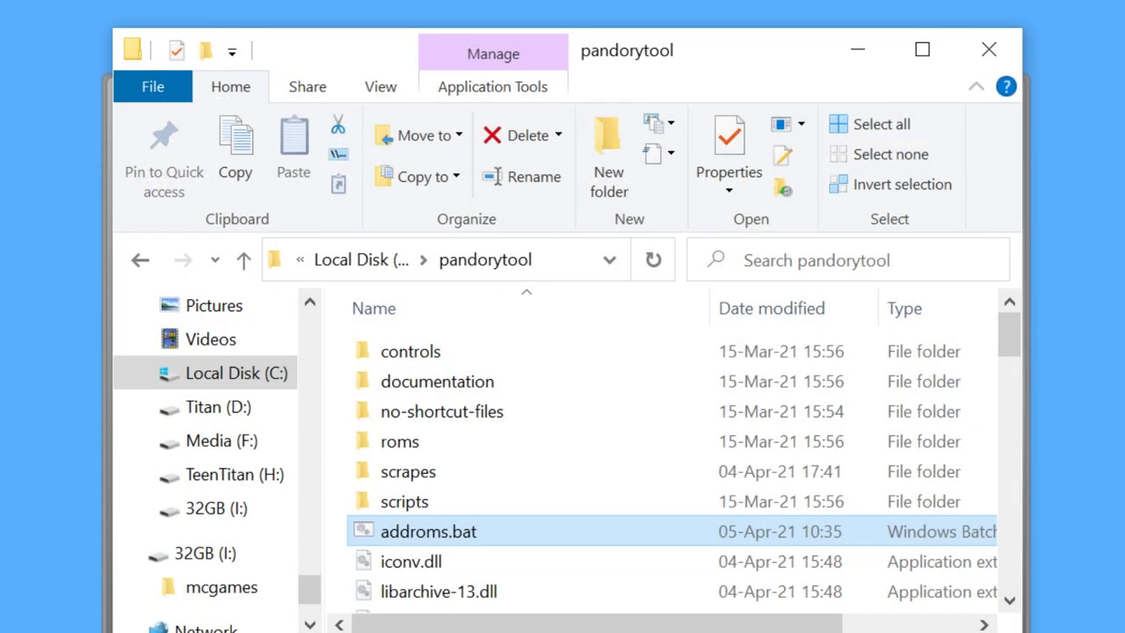
- Open the mcgames folder on the 32GB (I:) drive and play the preview video 32X_966A5E00.mp4 from its game folder
{"action": "left_click", "coordinate": [222, 512]}
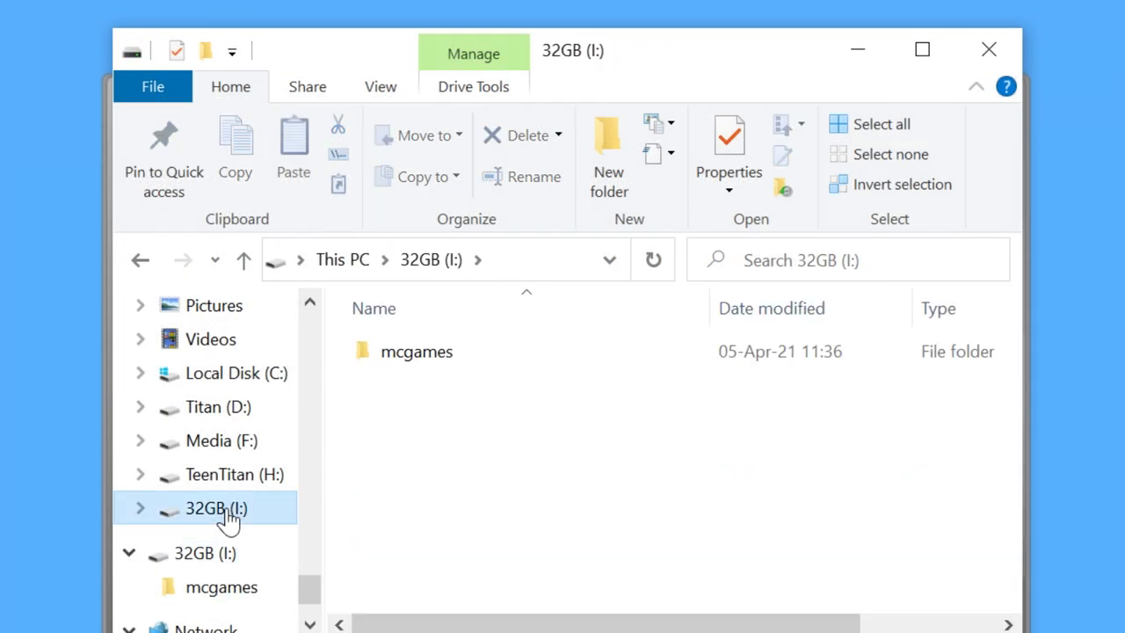
{"action": "double_click", "coordinate": [401, 360]}
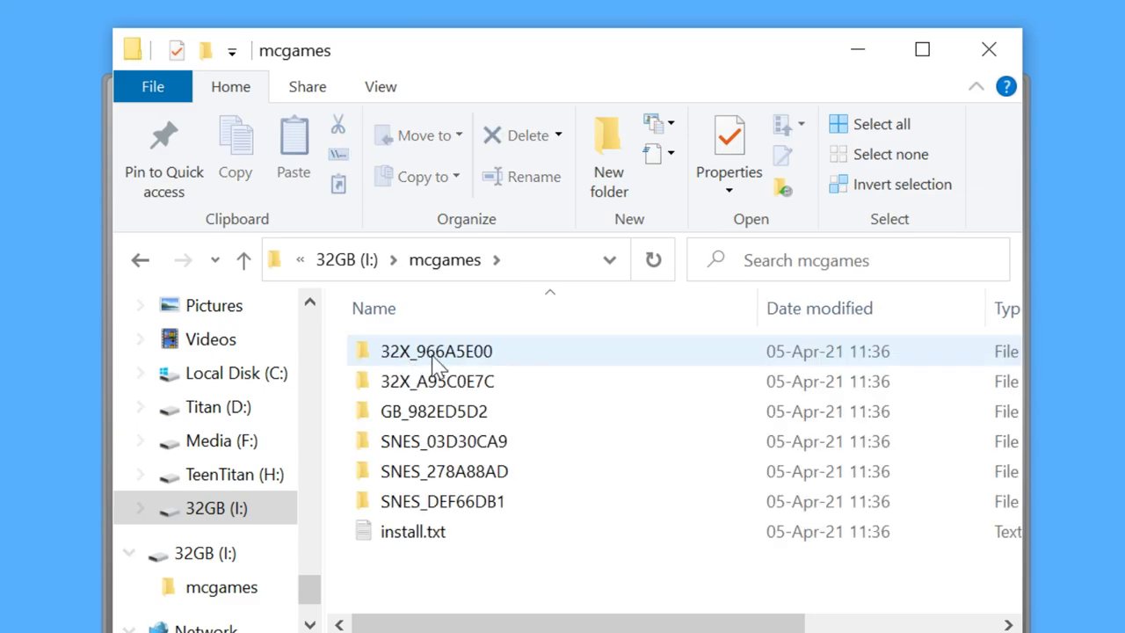
{"action": "double_click", "coordinate": [431, 356]}
{"action": "double_click", "coordinate": [448, 383]}
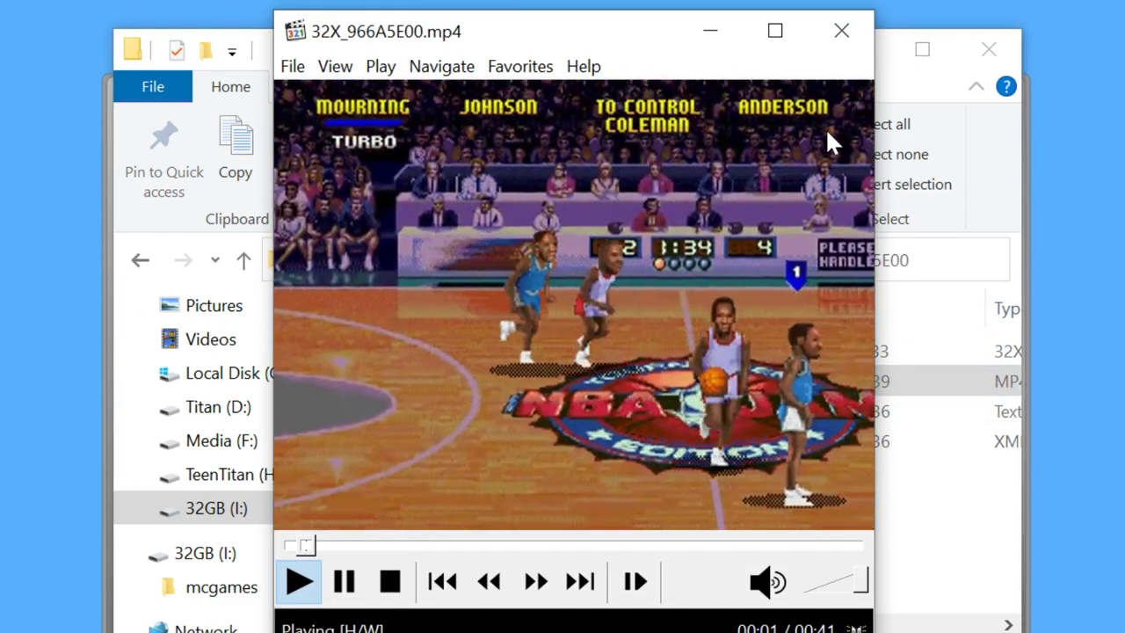
{"action": "left_click", "coordinate": [841, 33]}
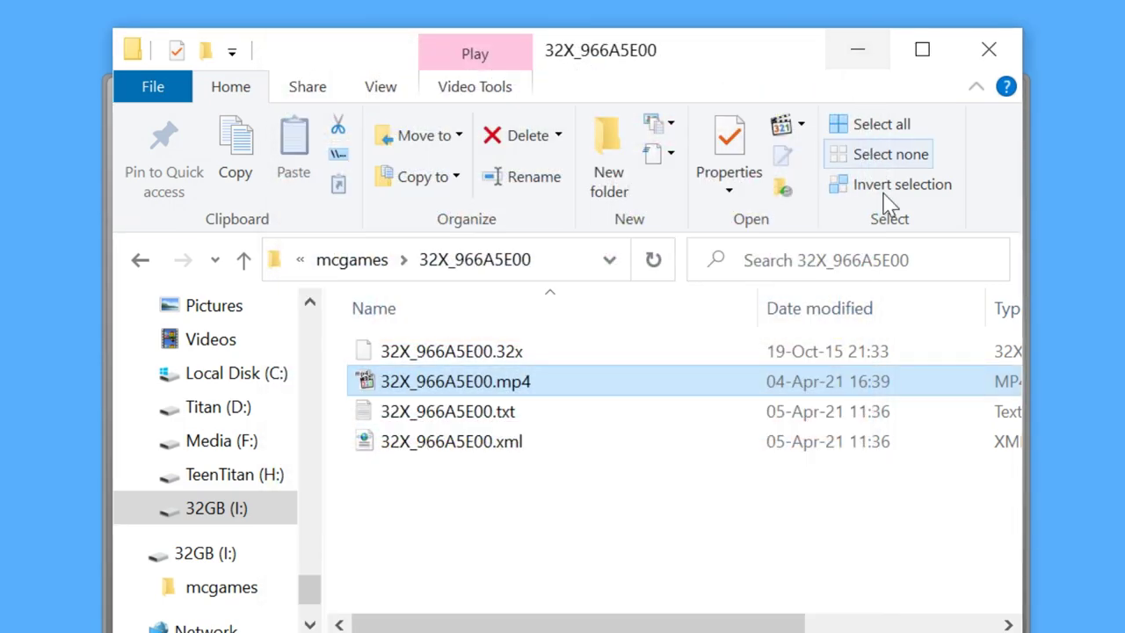
- Go back to mcgames, open the SNES_03D30CA9 game folder and open its first item
{"action": "left_click", "coordinate": [640, 509]}
{"action": "key", "text": "alt+Up"}
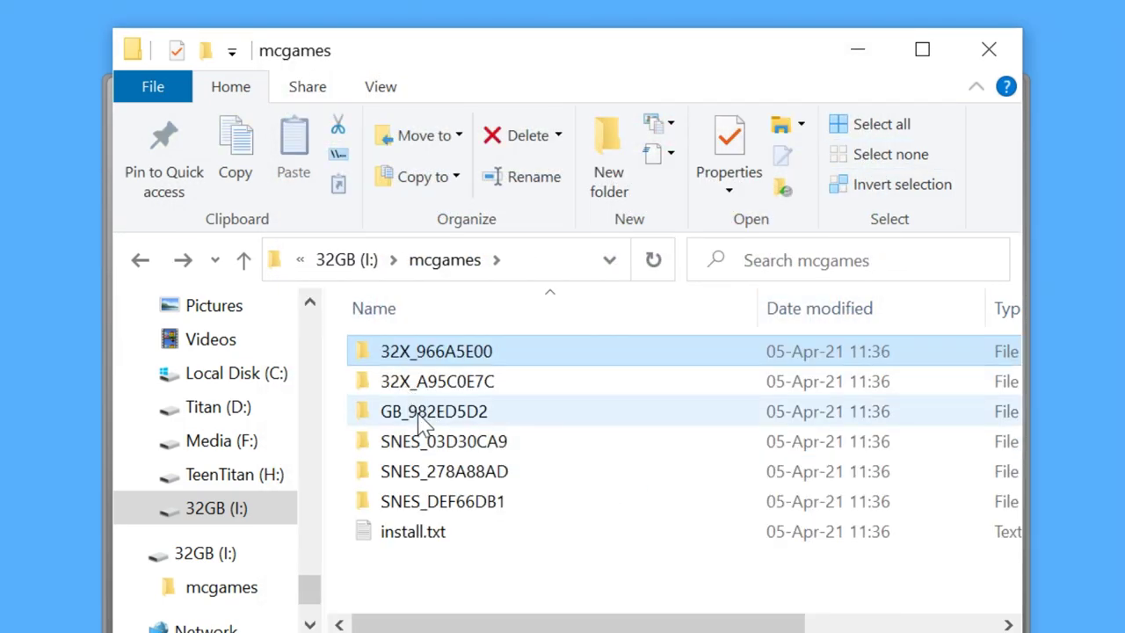
{"action": "double_click", "coordinate": [426, 441]}
{"action": "double_click", "coordinate": [439, 351]}
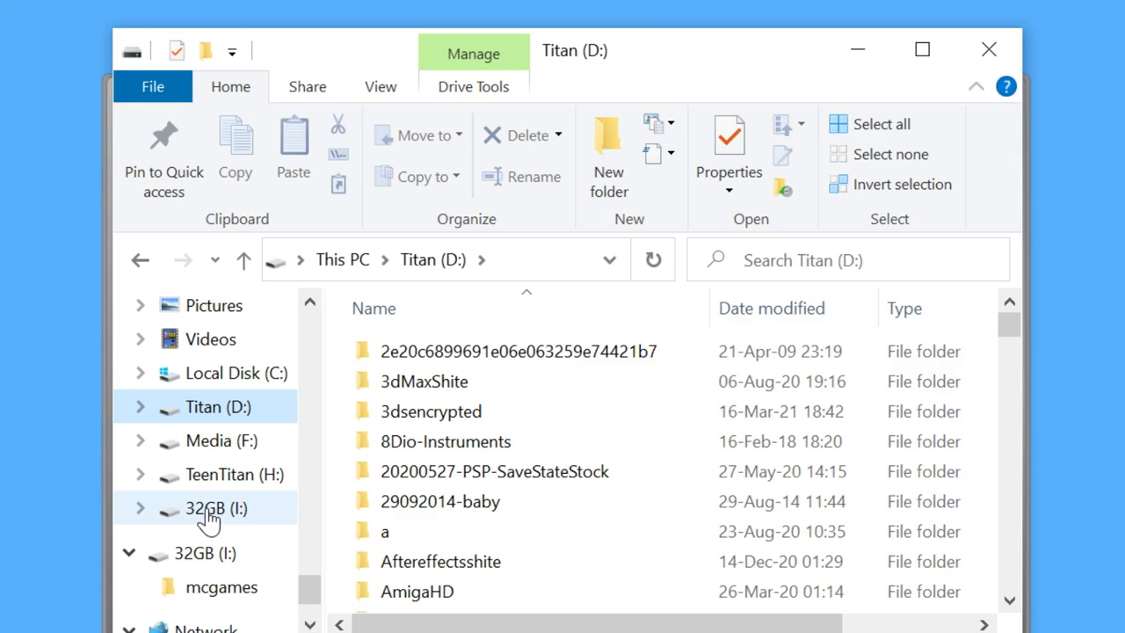
- Eject the 32GB (I:) drive and install its games on the Pandora's Saga console with Game Installer
{"action": "right_click", "coordinate": [209, 518]}
{"action": "left_click", "coordinate": [297, 563]}
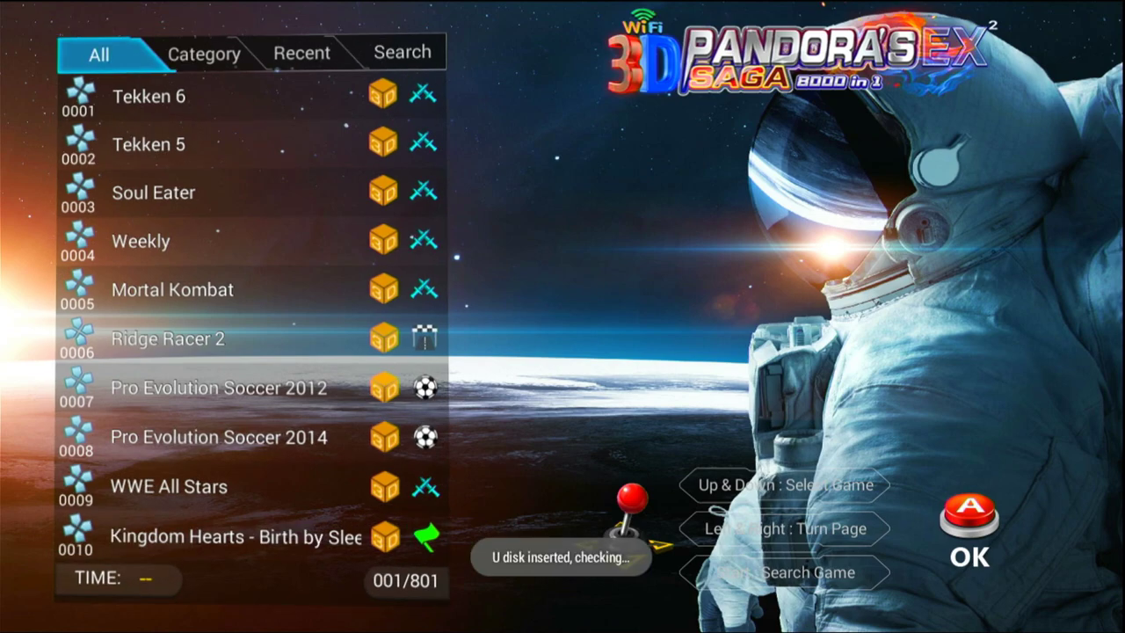
{"action": "key", "text": "Return"}
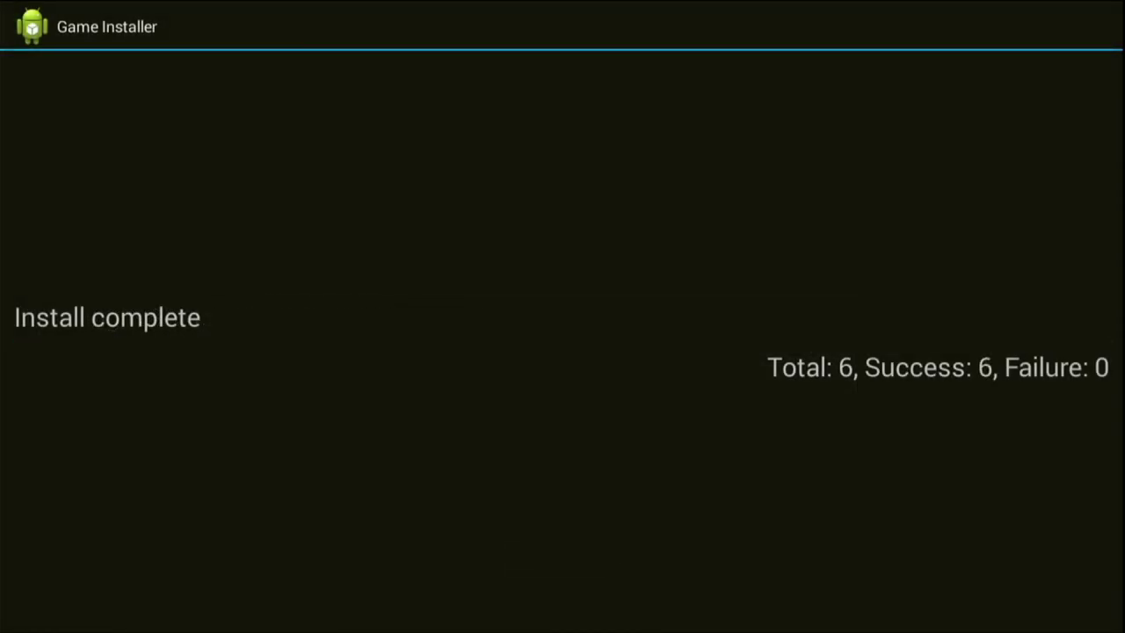
{"action": "key", "text": "Escape"}
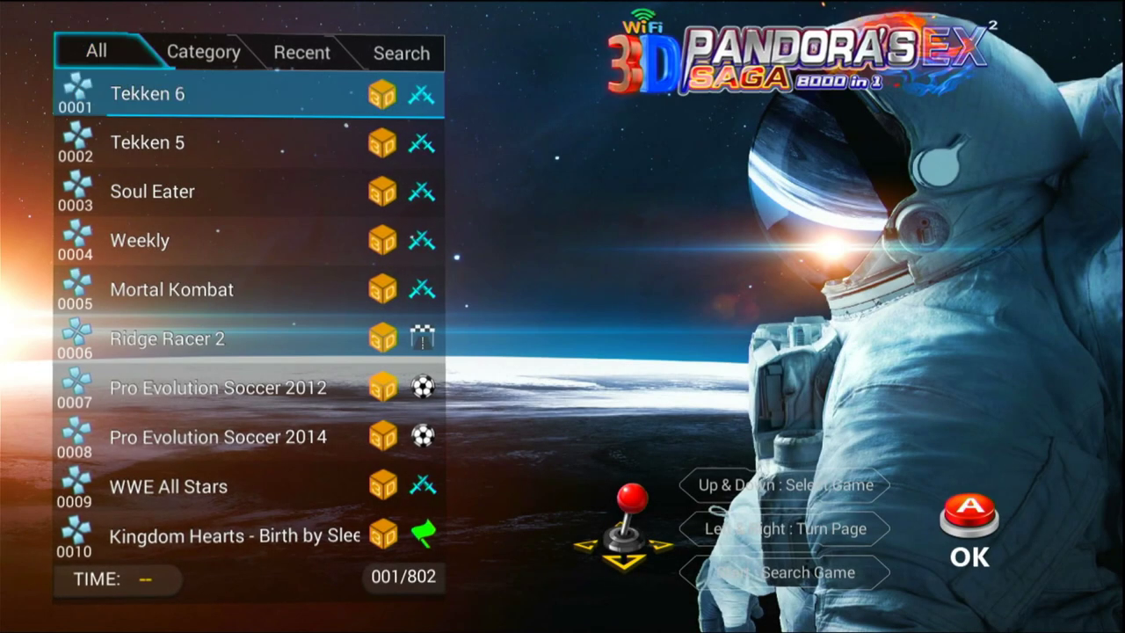
- Page to the end of the console's full game list and preview the added games from Mortal Kombat II (JU) to Addams Family, The
{"action": "key", "text": "Left"}
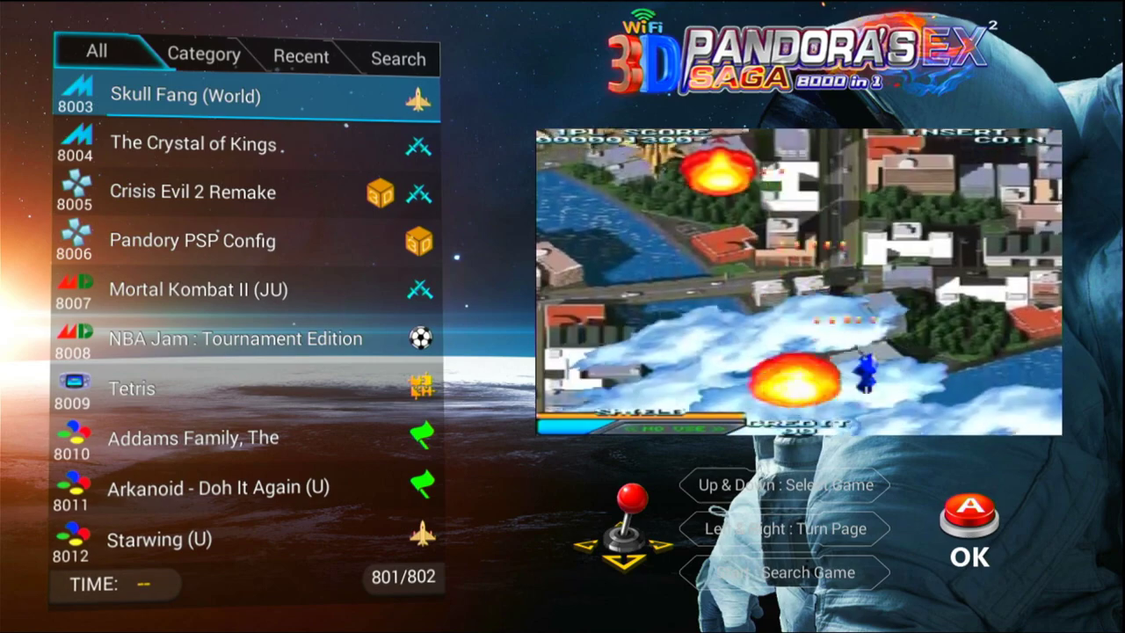
{"action": "key", "text": "Down"}
{"action": "key", "text": "Down"}
{"action": "key", "text": "Down"}
{"action": "key", "text": "Down"}
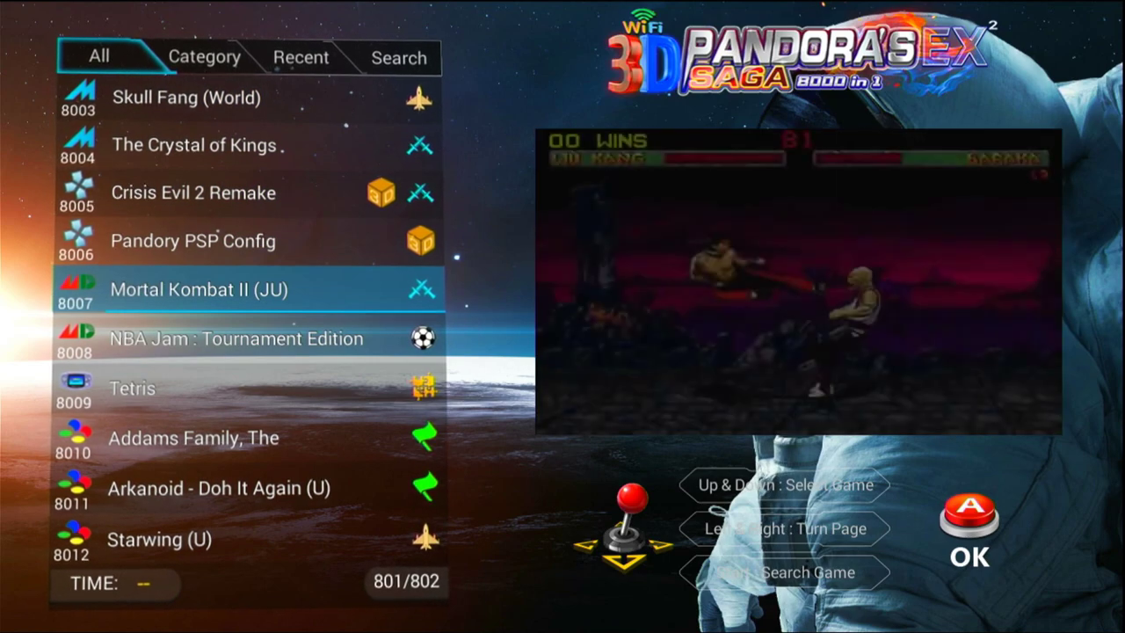
{"action": "key", "text": "Down"}
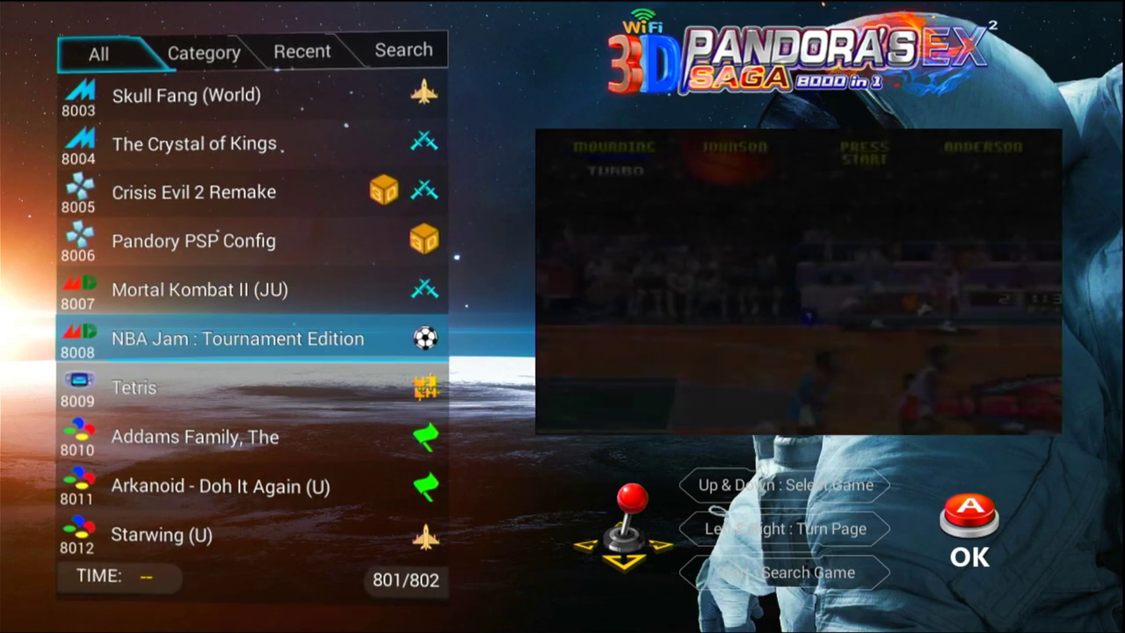
{"action": "key", "text": "Down"}
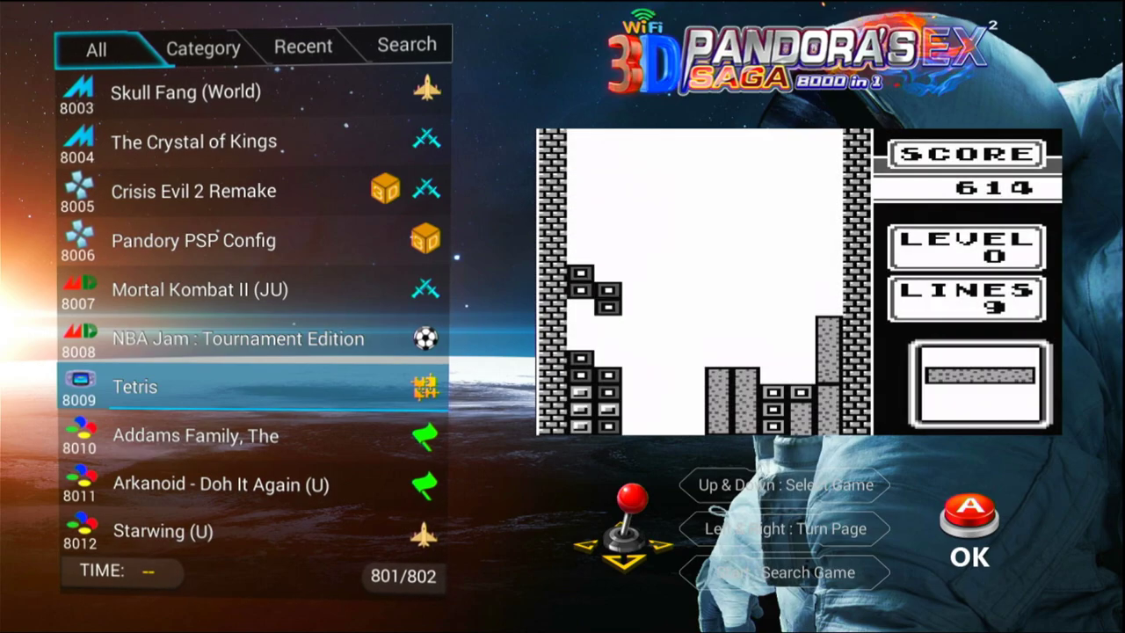
{"action": "key", "text": "Down"}
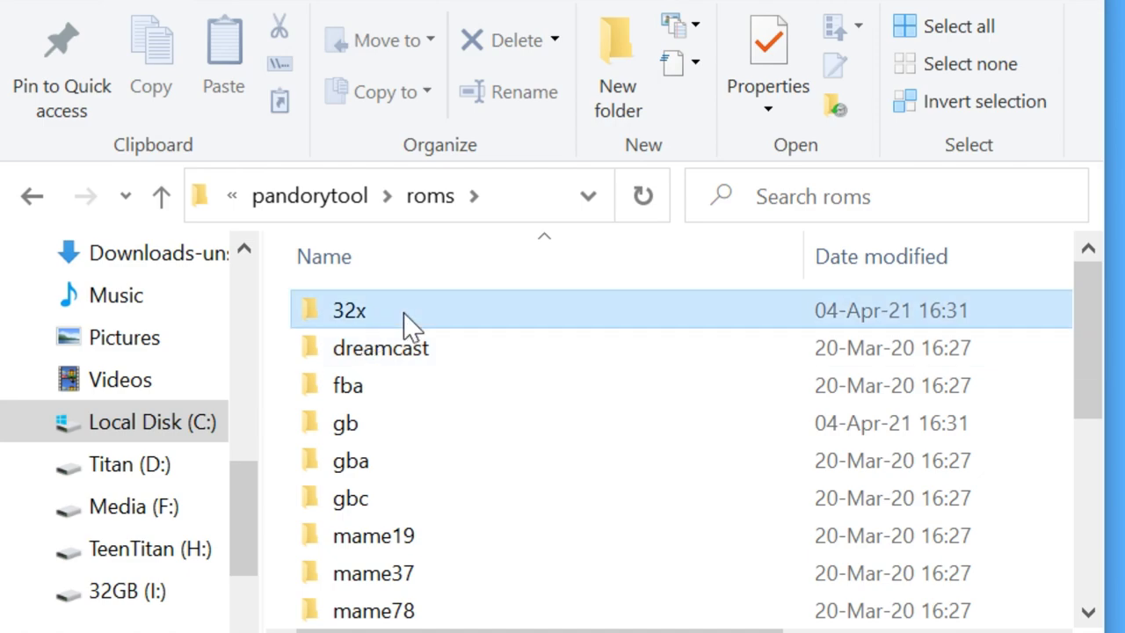
- Delete the old ROM files from the 32x and gb folders inside pandorytool's roms folder
{"action": "double_click", "coordinate": [404, 314]}
{"action": "left_click_drag", "start_coordinate": [497, 433], "coordinate": [409, 284]}
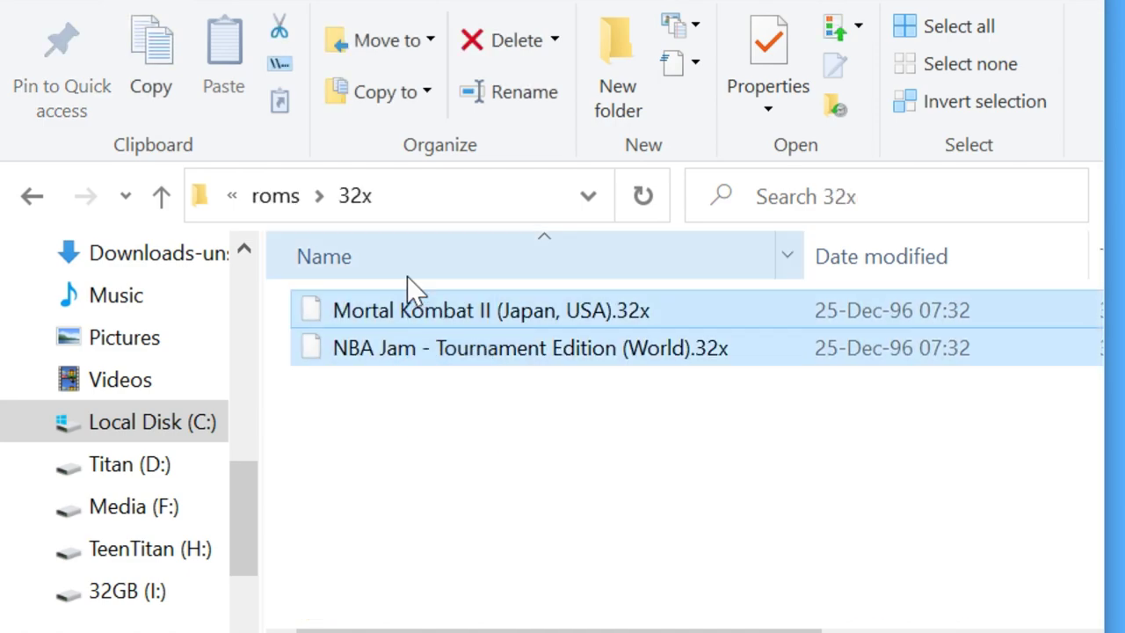
{"action": "key", "text": "BackSpace"}
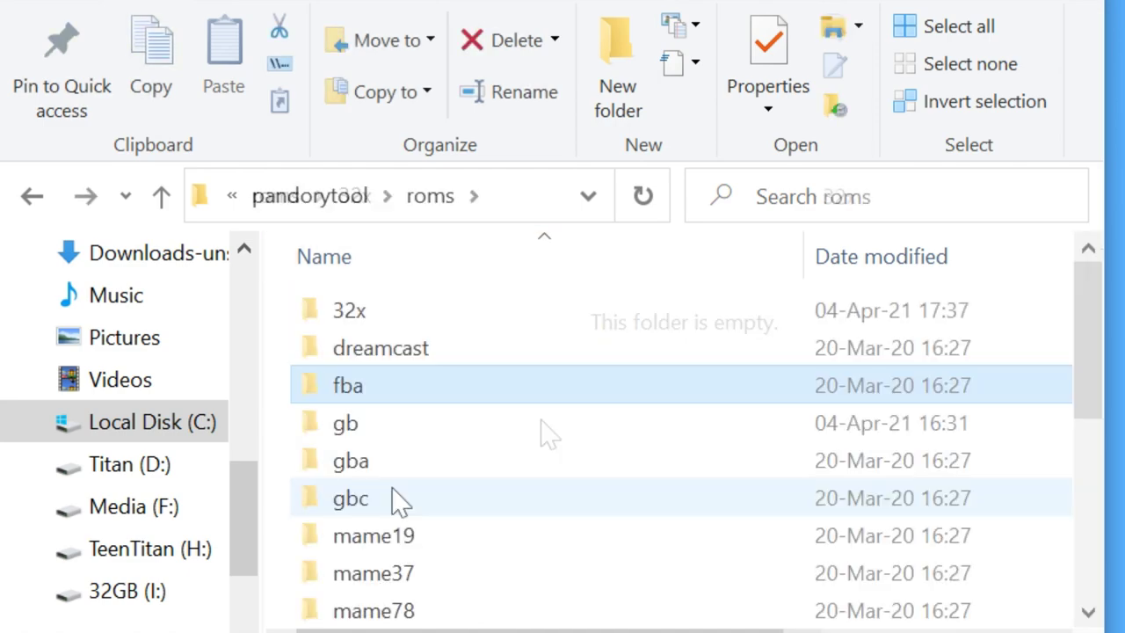
{"action": "double_click", "coordinate": [377, 434]}
{"action": "left_click_drag", "start_coordinate": [507, 422], "coordinate": [422, 289]}
{"action": "key", "text": "Delete"}
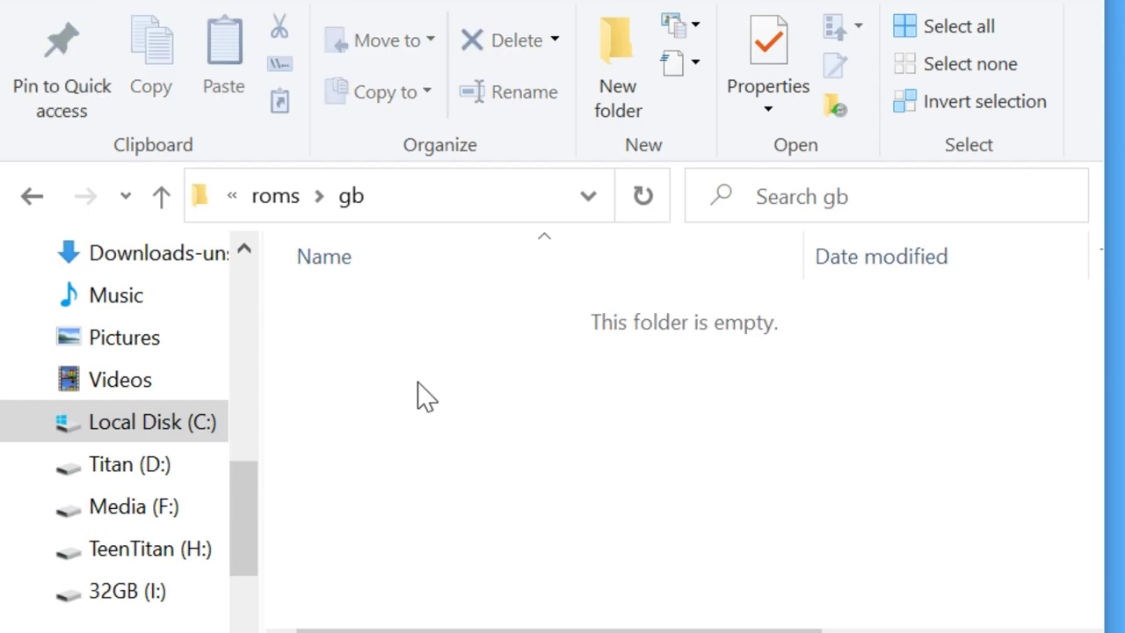
{"action": "key", "text": "BackSpace"}
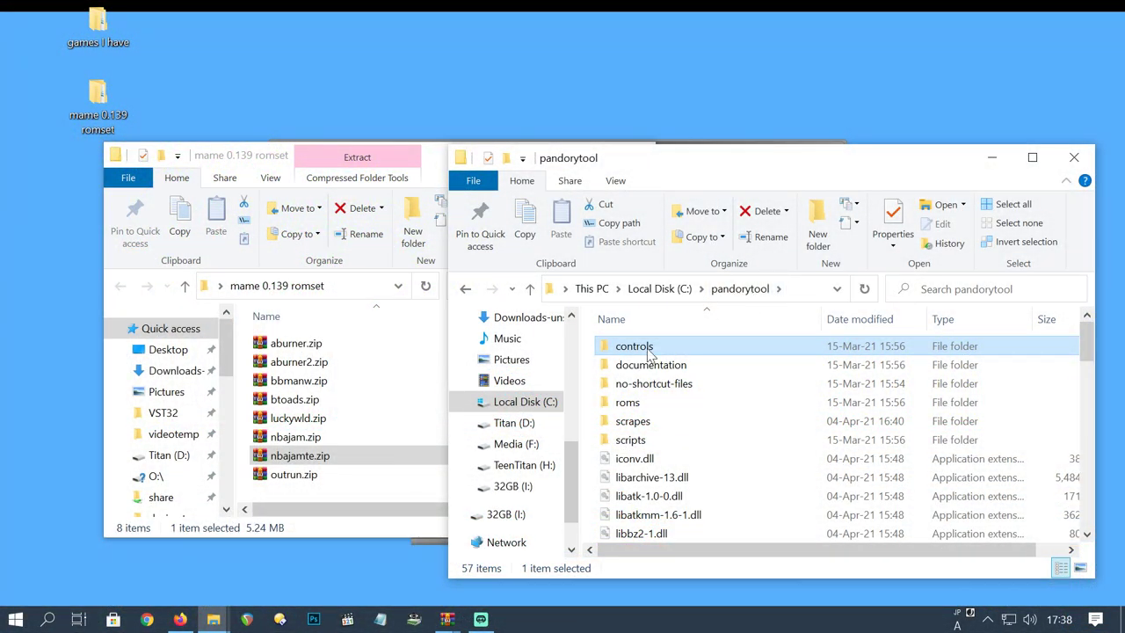
- Open pandorytool's controls\mame139 folder and compare nbajam.cfg and nbajamte.cfg with the matching ROM zips in the mame 0.139 romset folder
{"action": "double_click", "coordinate": [633, 346]}
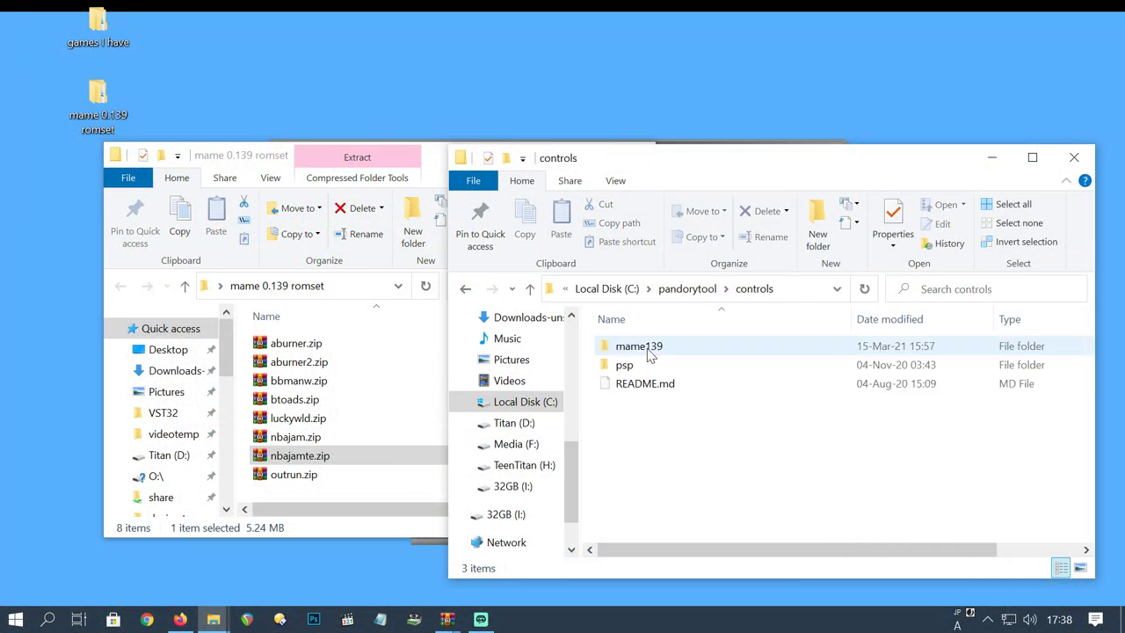
{"action": "left_click", "coordinate": [655, 349]}
{"action": "double_click", "coordinate": [654, 350]}
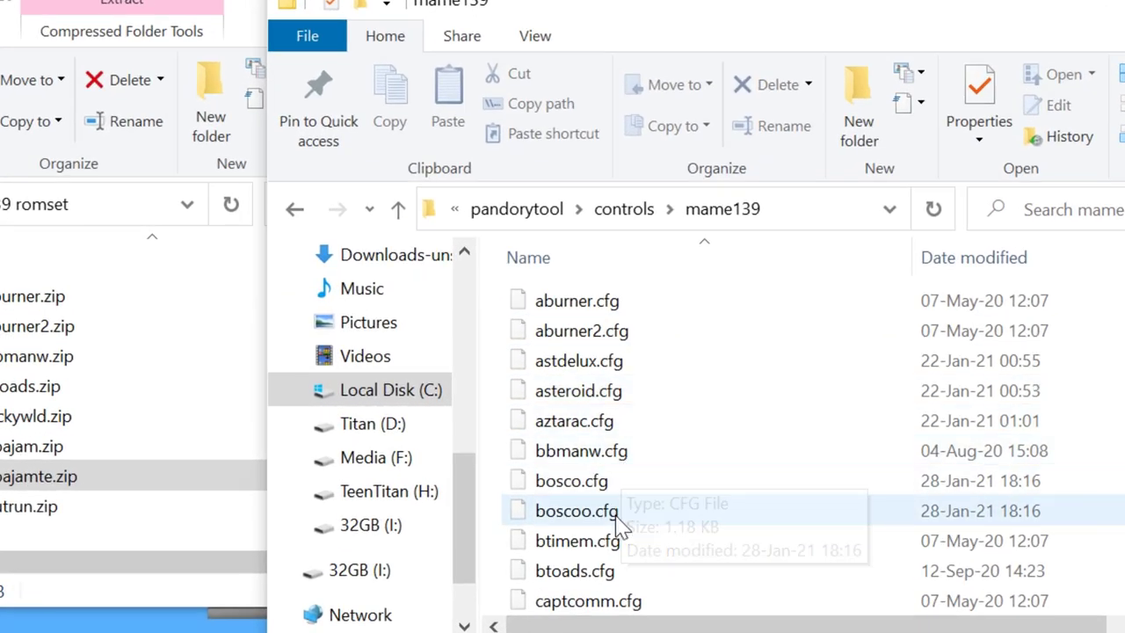
{"action": "scroll", "coordinate": [548, 527], "scroll_direction": "down", "scroll_amount": 4}
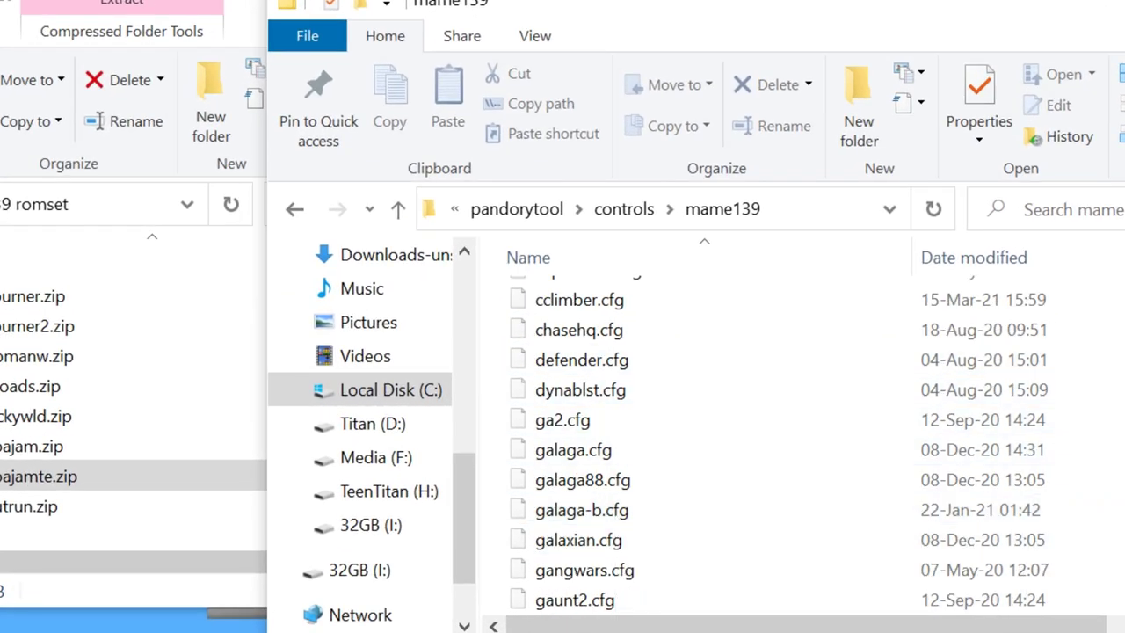
{"action": "scroll", "coordinate": [1002, 355], "scroll_direction": "down", "scroll_amount": 4}
{"action": "scroll", "coordinate": [1002, 356], "scroll_direction": "down", "scroll_amount": 2}
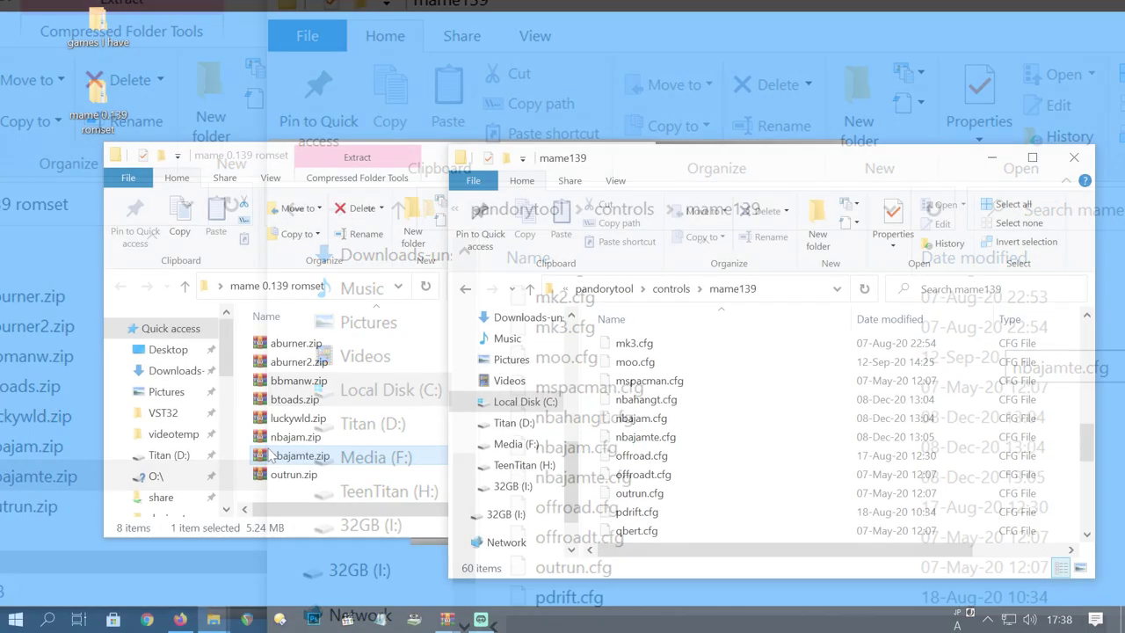
{"action": "scroll", "coordinate": [565, 546], "scroll_direction": "down", "scroll_amount": 1}
{"action": "left_click", "coordinate": [565, 545]}
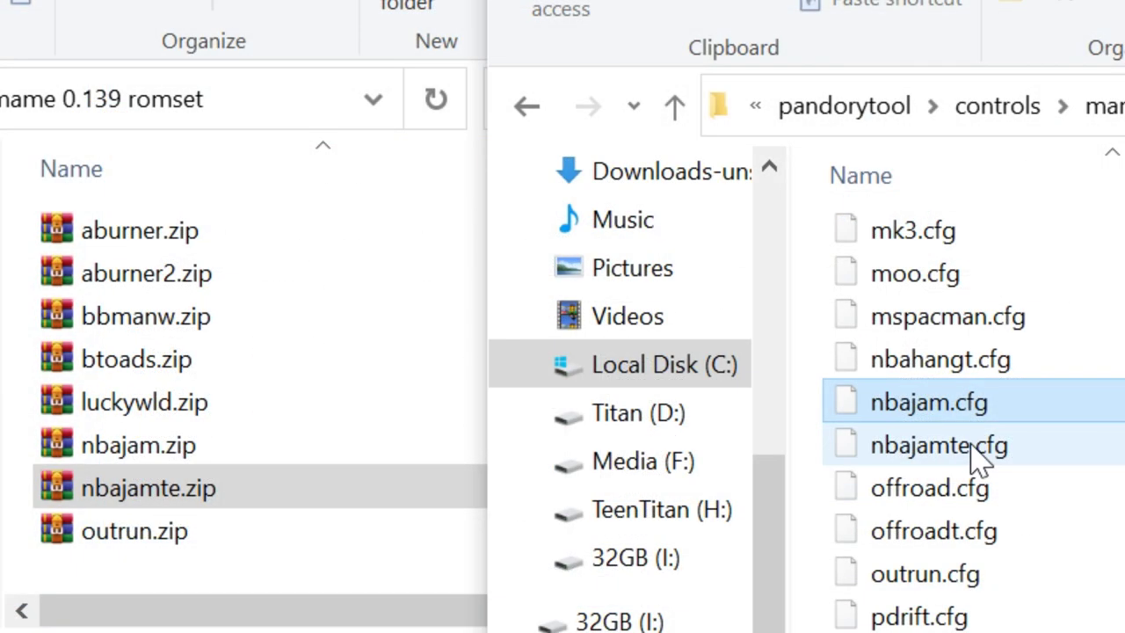
{"action": "left_click", "coordinate": [664, 438]}
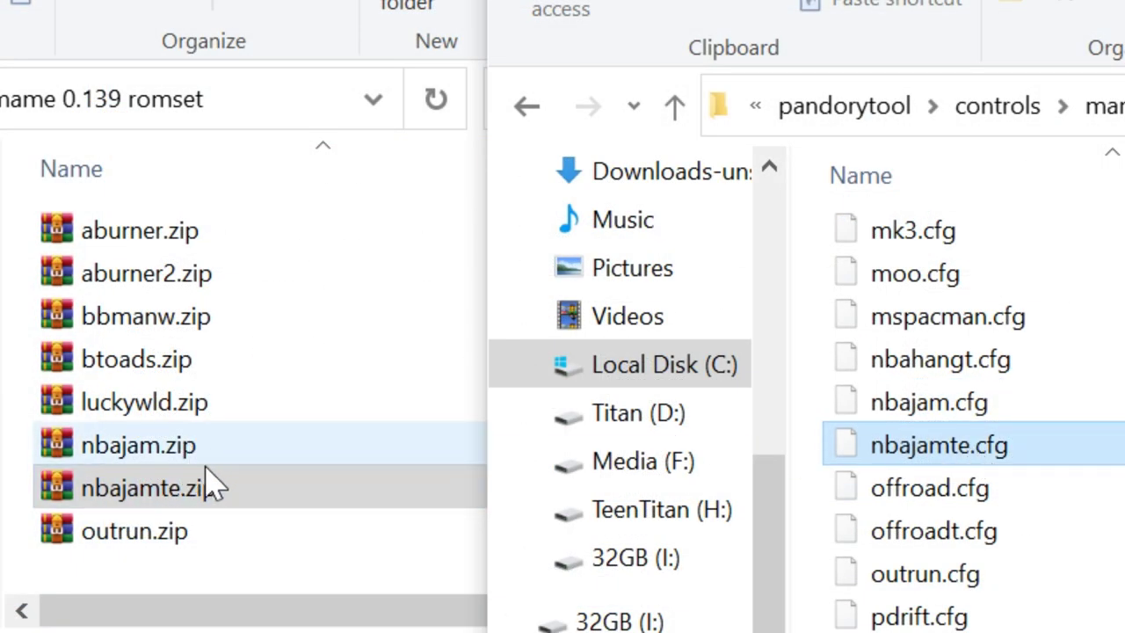
- Transfer all ROM zips from the mame 0.139 romset folder into pandorytool's roms\mame139 folder
{"action": "left_click", "coordinate": [874, 113]}
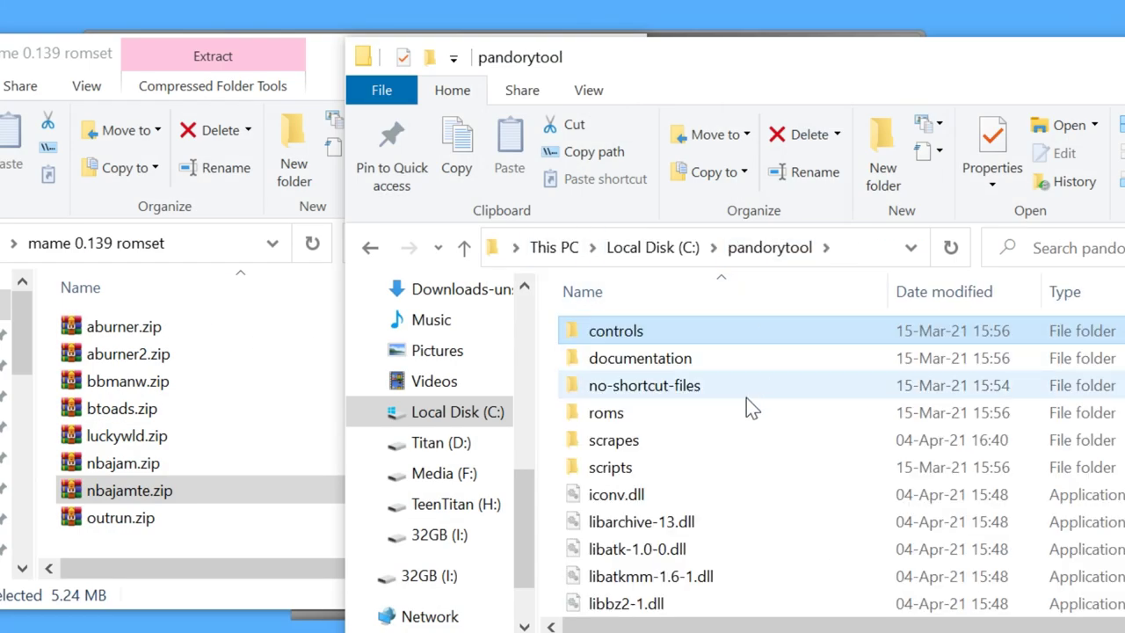
{"action": "double_click", "coordinate": [637, 415]}
{"action": "scroll", "coordinate": [670, 431], "scroll_direction": "down", "scroll_amount": 2}
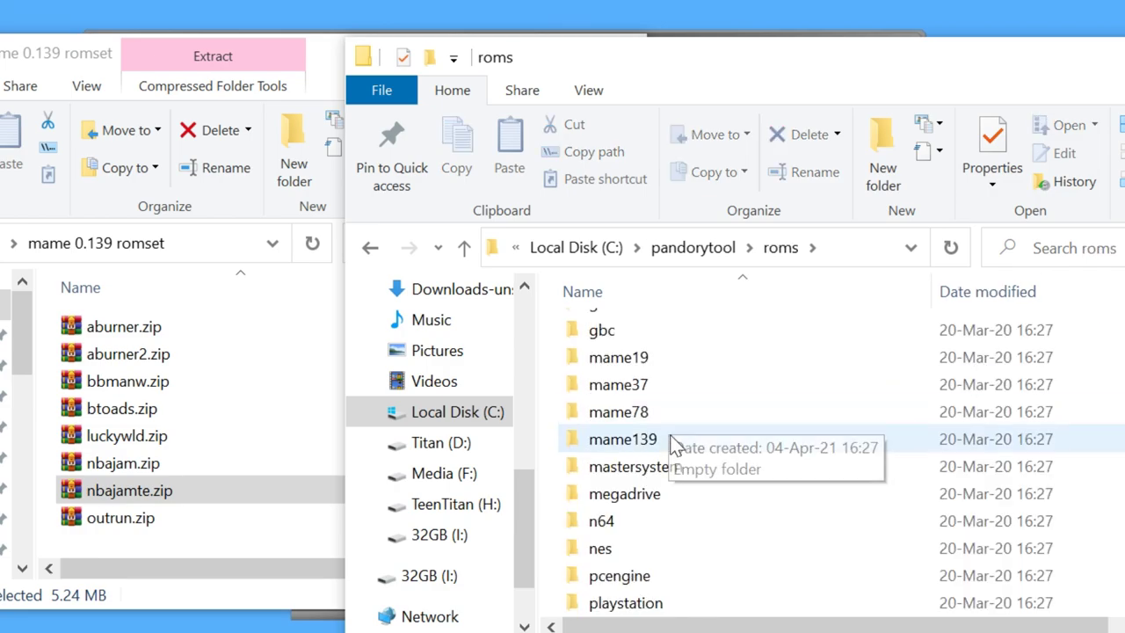
{"action": "double_click", "coordinate": [641, 439]}
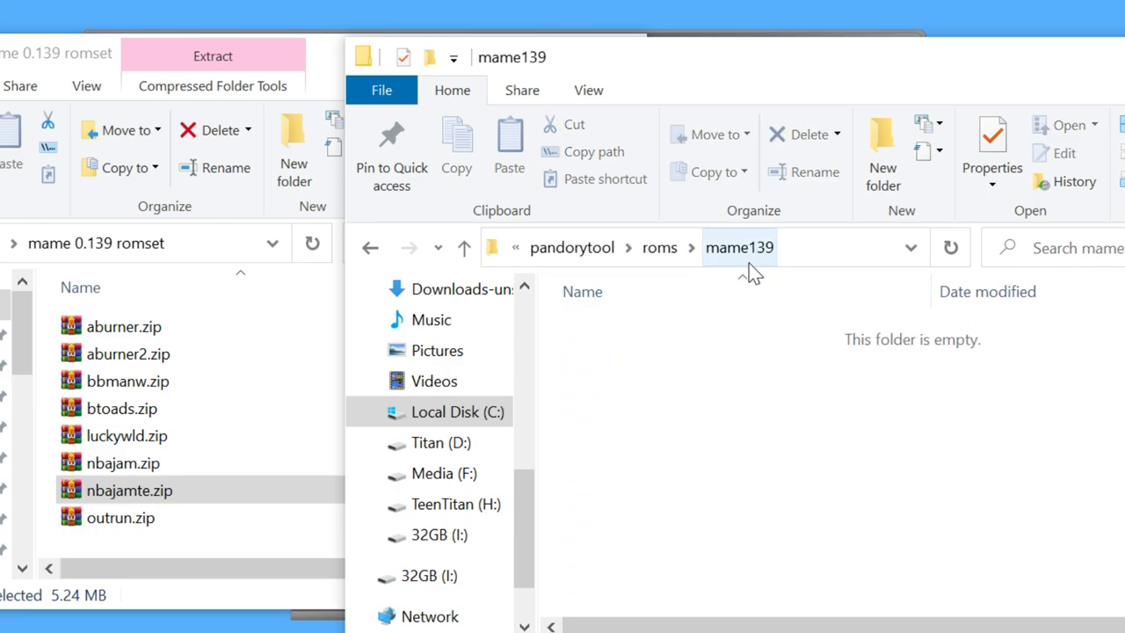
{"action": "left_click", "coordinate": [132, 353]}
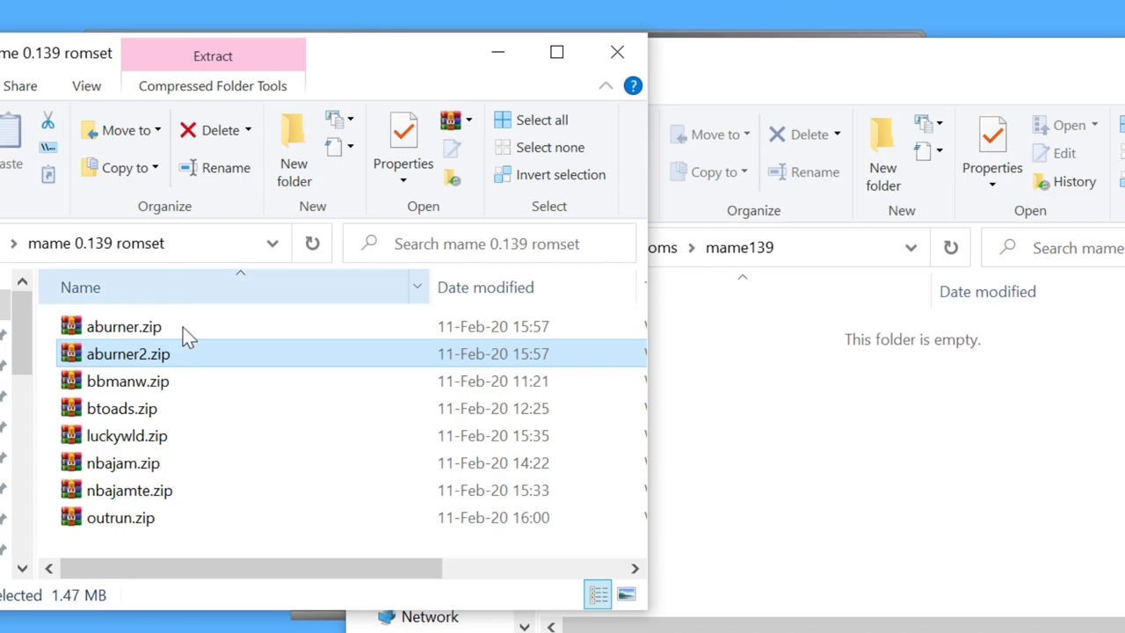
{"action": "left_click", "coordinate": [166, 551]}
{"action": "key", "text": "ctrl+a"}
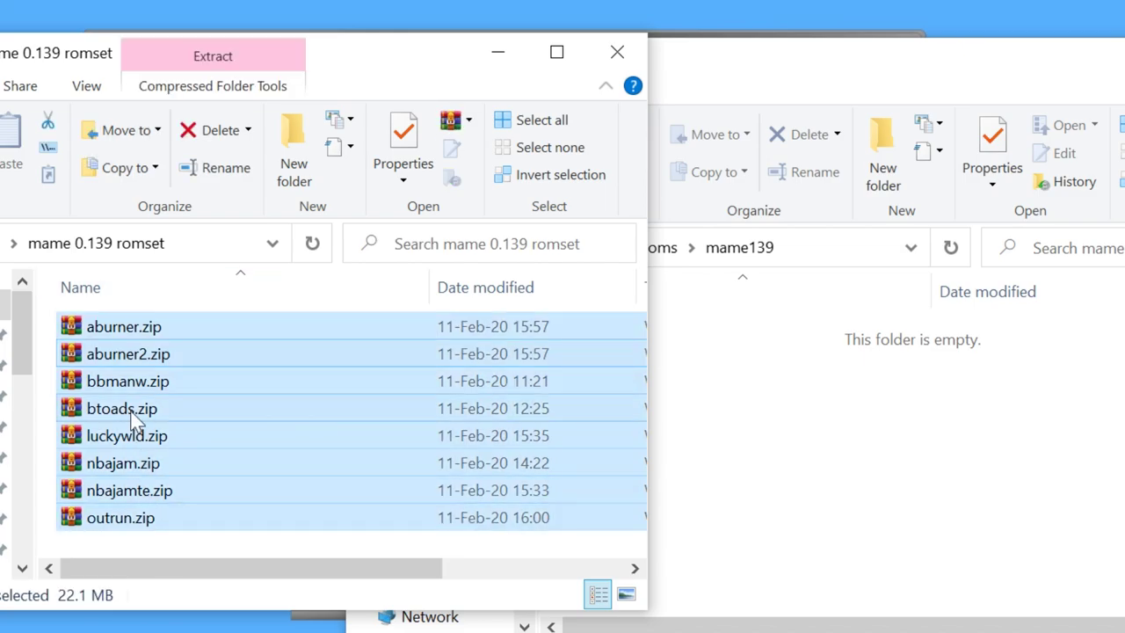
{"action": "left_click_drag", "start_coordinate": [123, 409], "coordinate": [884, 432]}
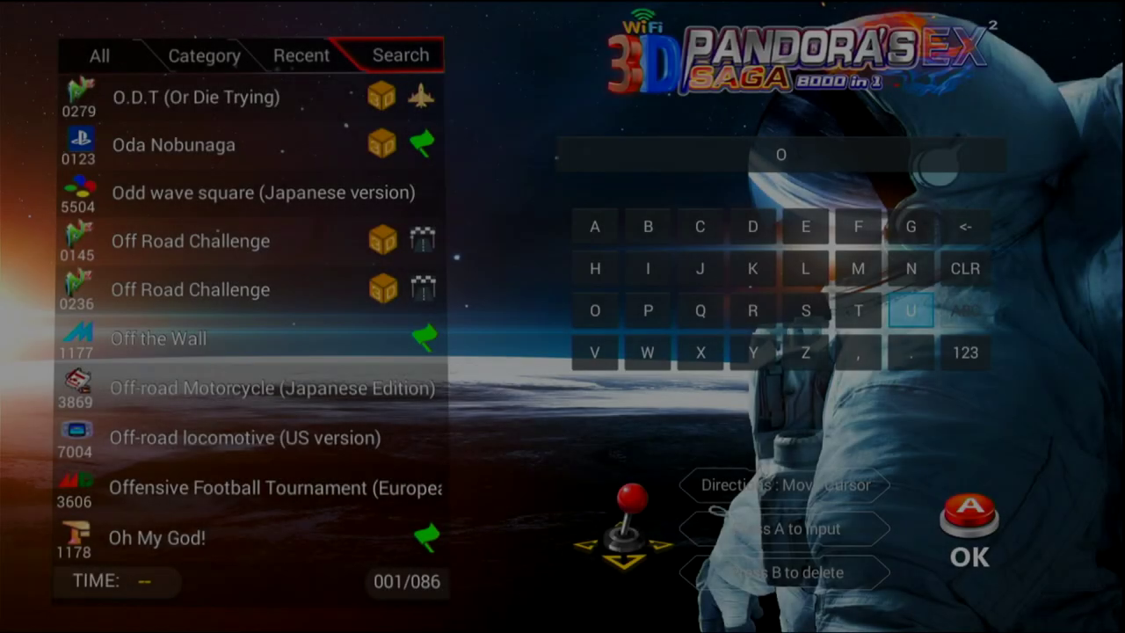
- Search the Pandora's Saga console's game list for OUTR
{"action": "type", "text": "U"}
{"action": "key", "text": "Left"}
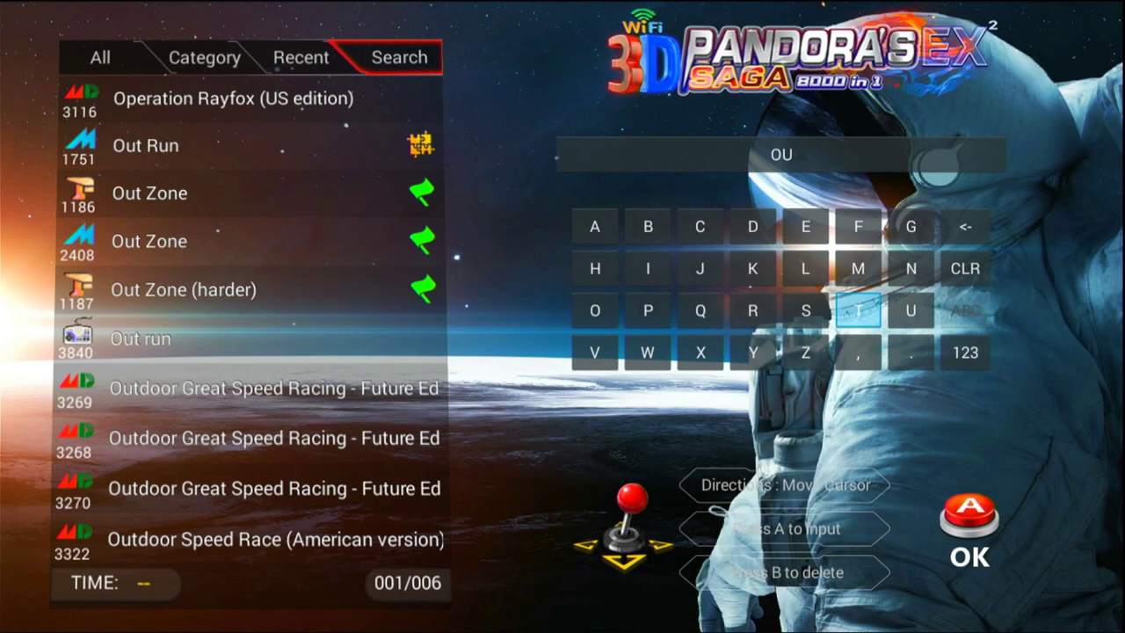
{"action": "type", "text": "T"}
{"action": "key", "text": "Left"}
{"action": "key", "text": "Left"}
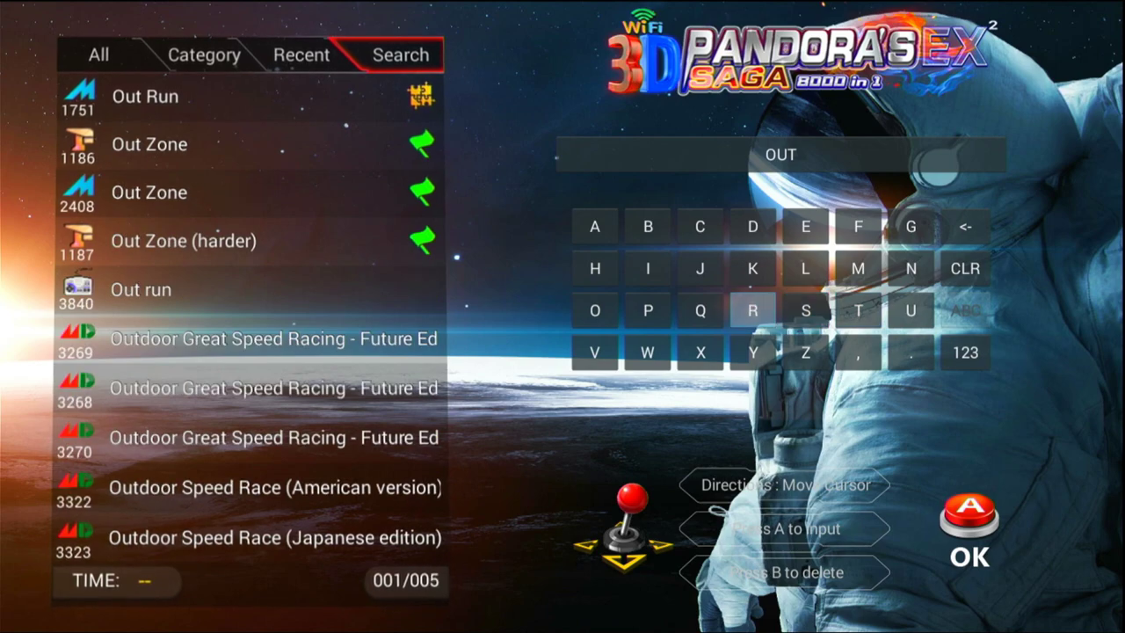
{"action": "type", "text": "R"}
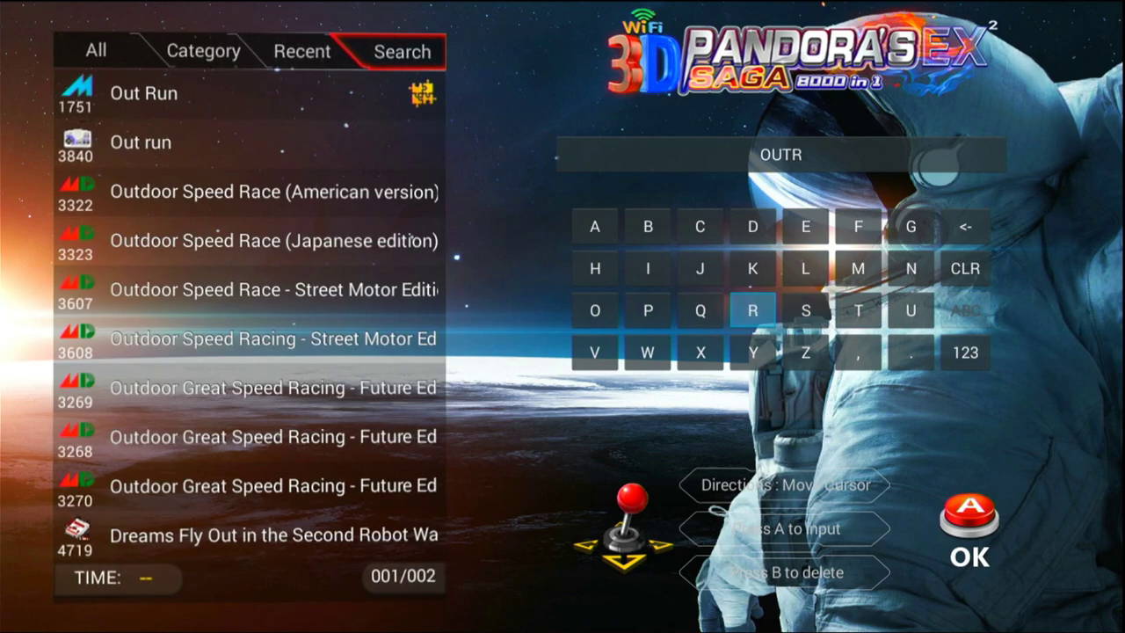
- Go to the search results and highlight the MAME entry Out Run, number 1751
{"action": "key", "text": "Left"}
{"action": "key", "text": "Left"}
{"action": "key", "text": "Left"}
{"action": "key", "text": "Left"}
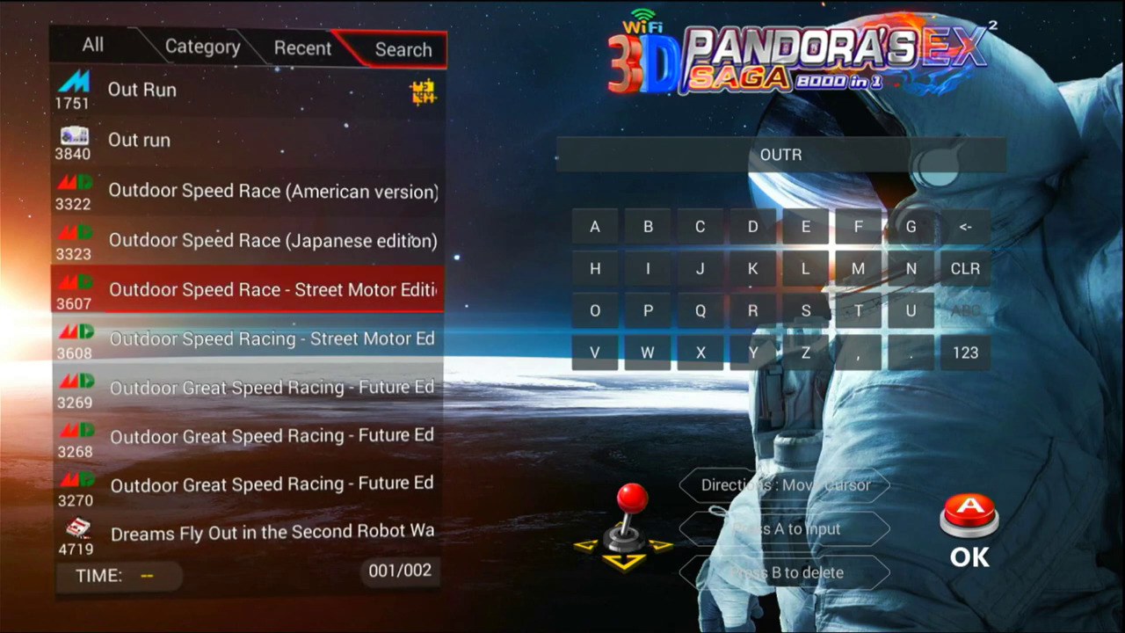
{"action": "key", "text": "Up"}
{"action": "key", "text": "Up"}
{"action": "key", "text": "Up"}
{"action": "key", "text": "Up"}
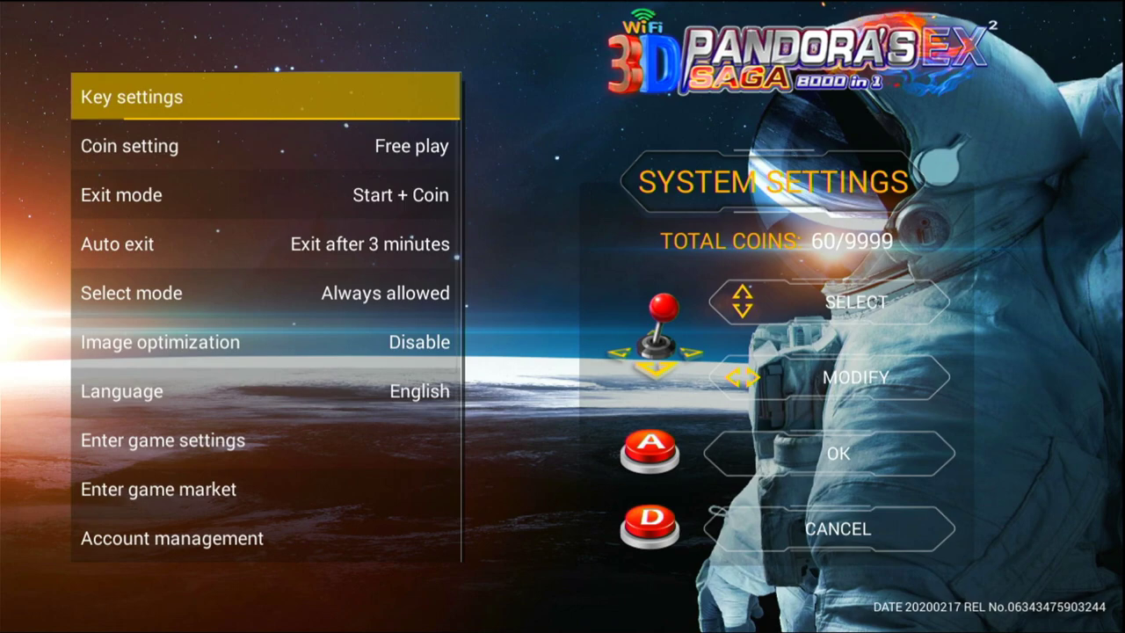
- Open the console's game settings from the System Settings screen
{"action": "key", "text": "Down"}
{"action": "key", "text": "Down"}
{"action": "key", "text": "Down"}
{"action": "key", "text": "Down"}
{"action": "key", "text": "Down"}
{"action": "key", "text": "Down"}
{"action": "key", "text": "Down"}
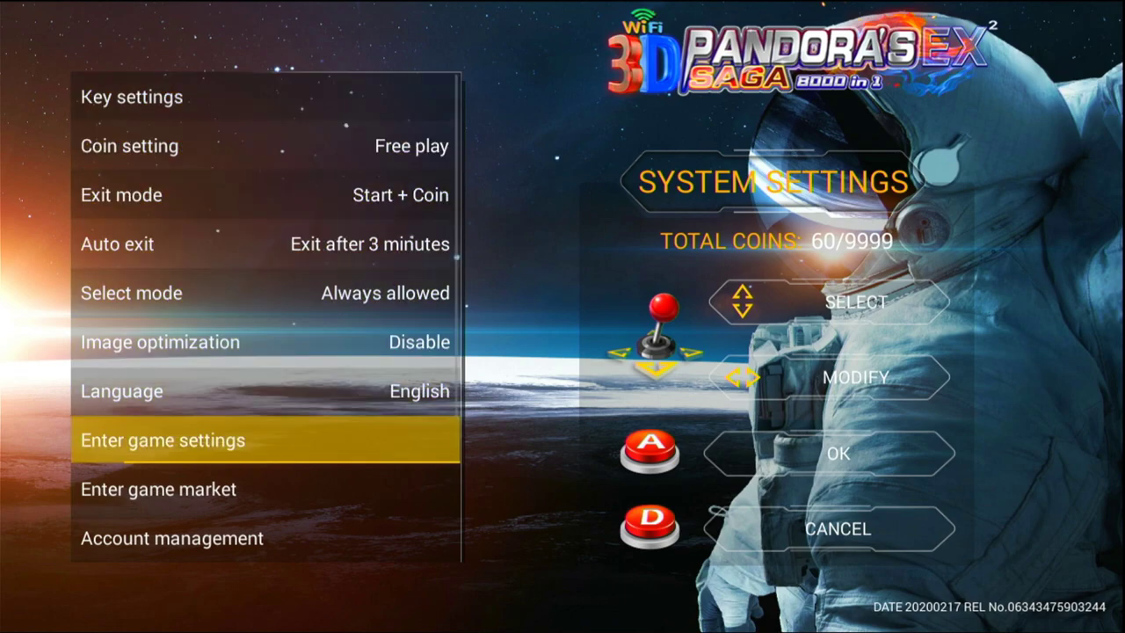
{"action": "key", "text": "Return"}
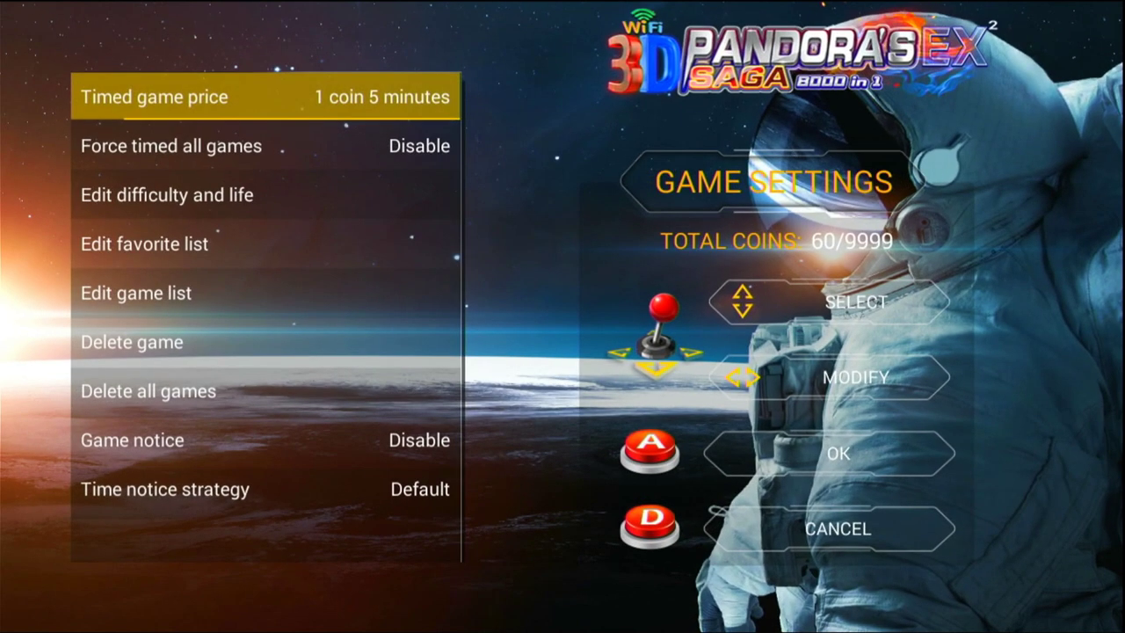
- Open the Delete game list from the game settings
{"action": "key", "text": "Down"}
{"action": "key", "text": "Down"}
{"action": "key", "text": "Down"}
{"action": "key", "text": "Down"}
{"action": "key", "text": "Down"}
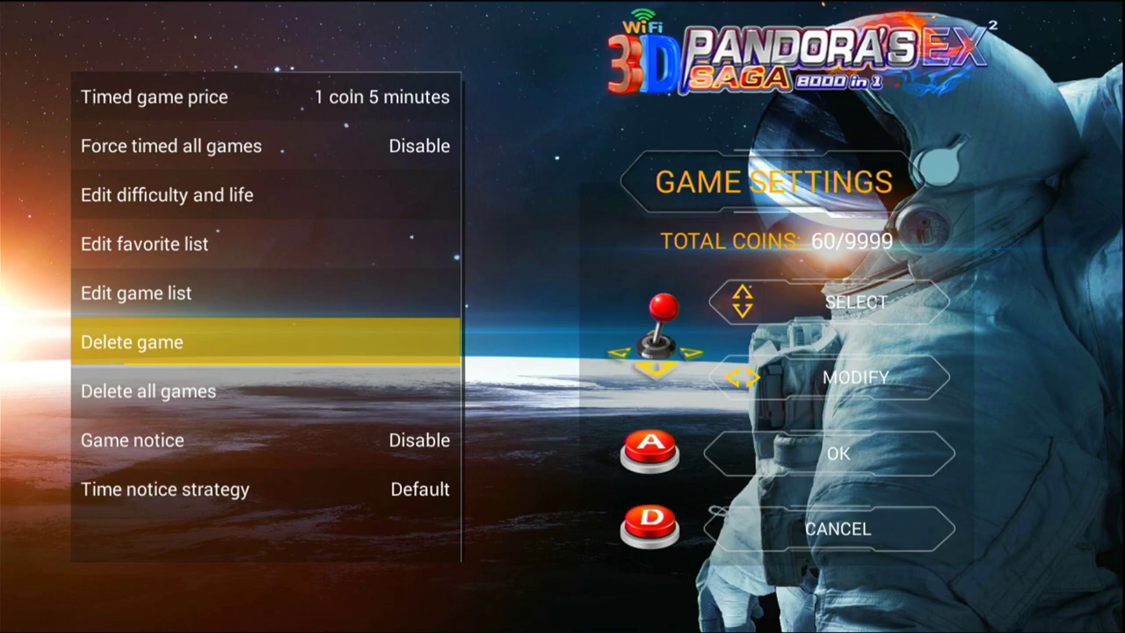
{"action": "key", "text": "Return"}
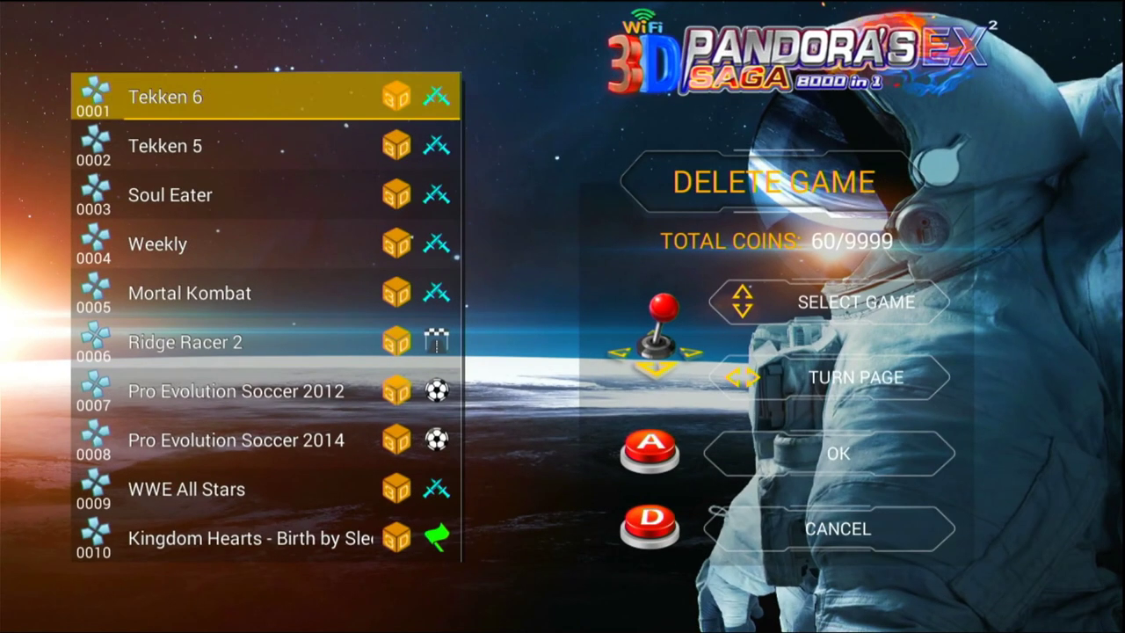
- Page to game 1751, Out Run, and delete it permanently from the console
{"action": "key", "text": "Right"}
{"action": "key", "text": "Right"}
{"action": "key", "text": "Right"}
{"action": "key", "text": "Right"}
{"action": "key", "text": "Right"}
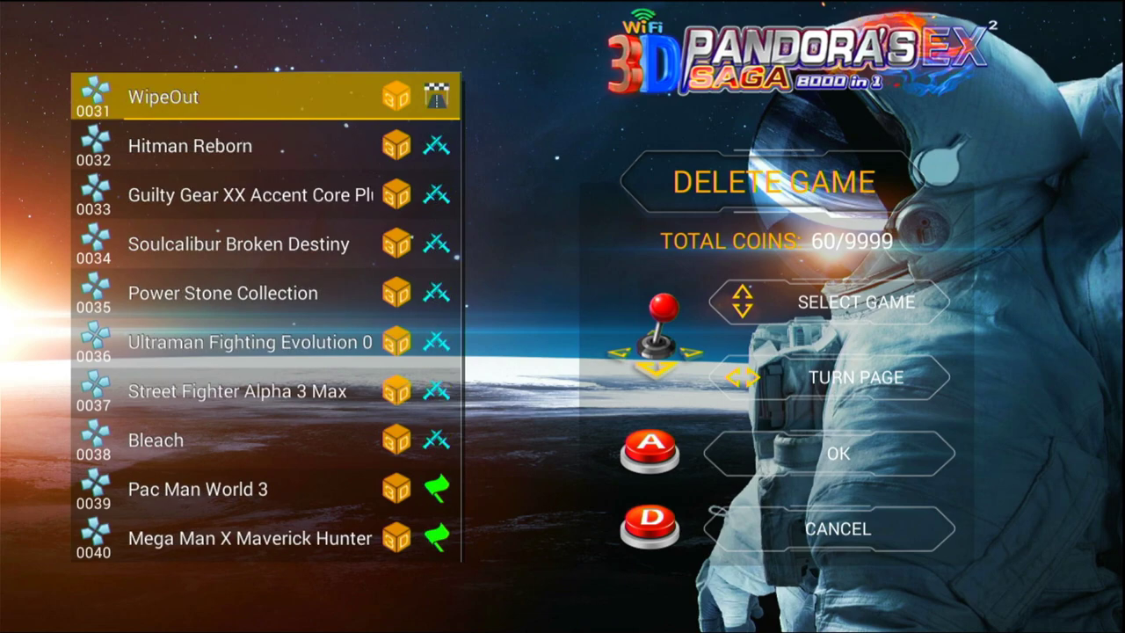
{"action": "key", "text": "Right"}
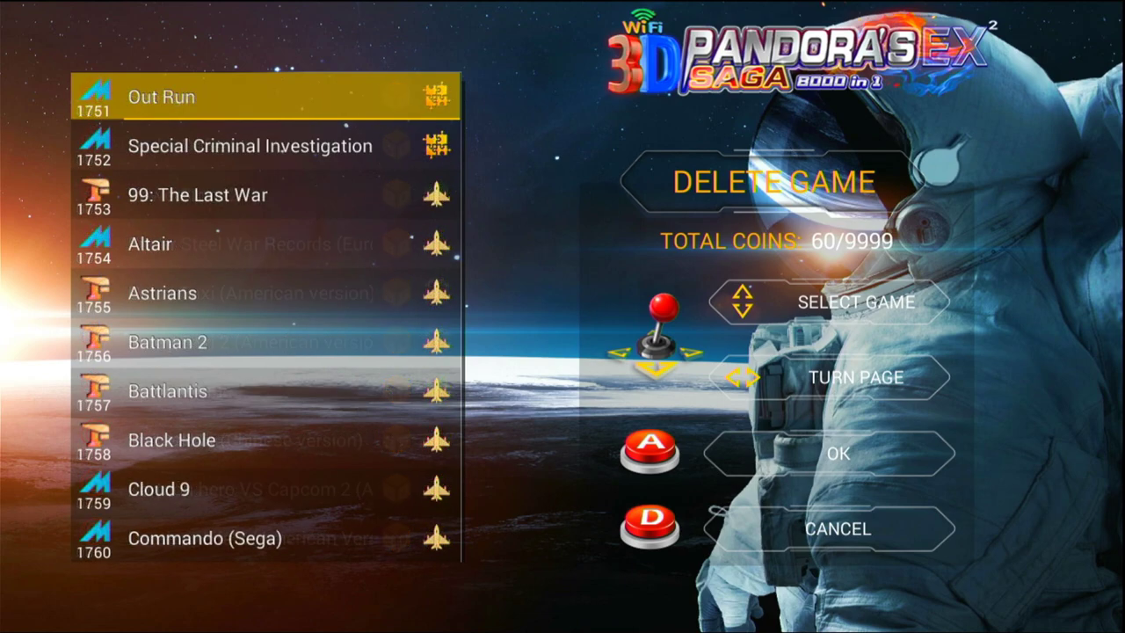
{"action": "key", "text": "Return"}
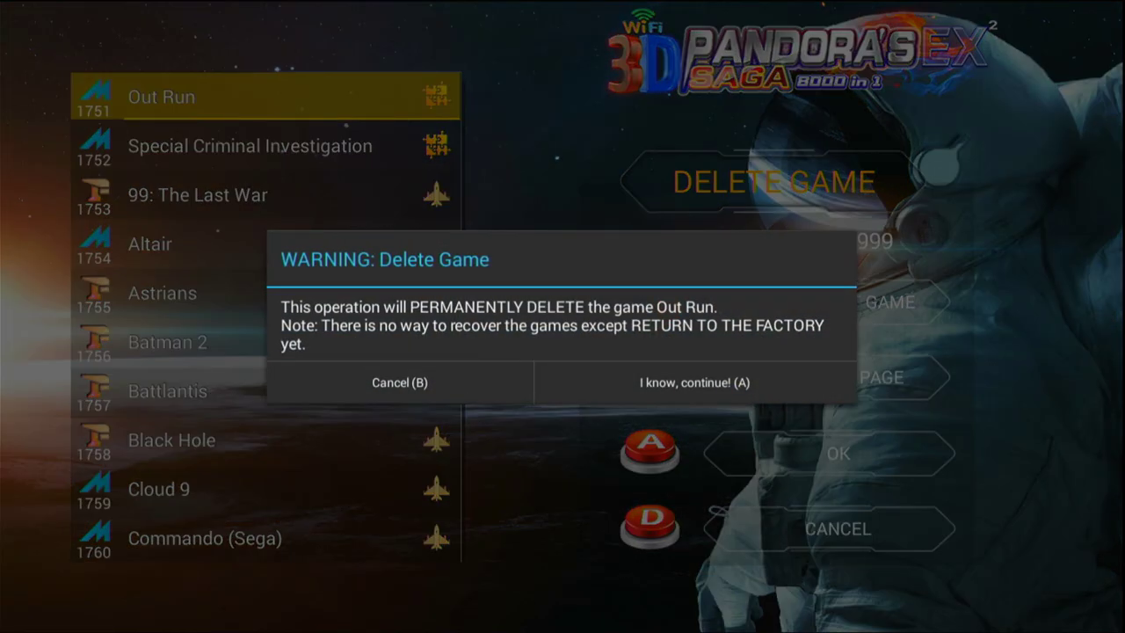
{"action": "key", "text": "Return"}
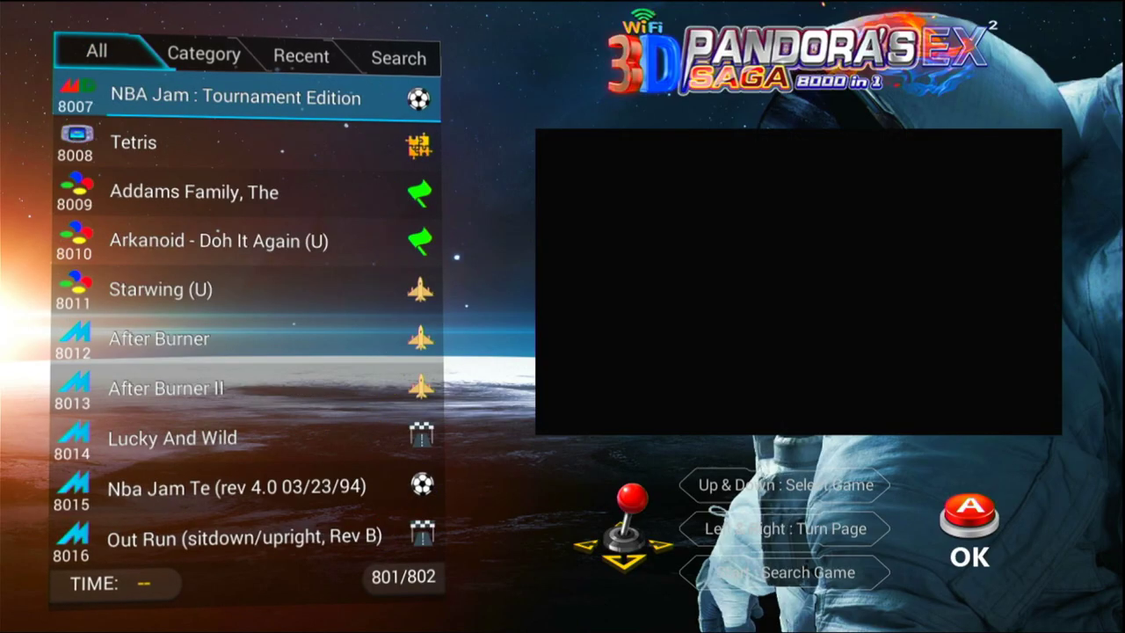
- Browse the newly added games on the last page of the full list, from NBA Jam : Tournament Edition past After Burner
{"action": "key", "text": "Down"}
{"action": "key", "text": "Down"}
{"action": "key", "text": "Down"}
{"action": "key", "text": "Down"}
{"action": "key", "text": "Down"}
{"action": "key", "text": "Down"}
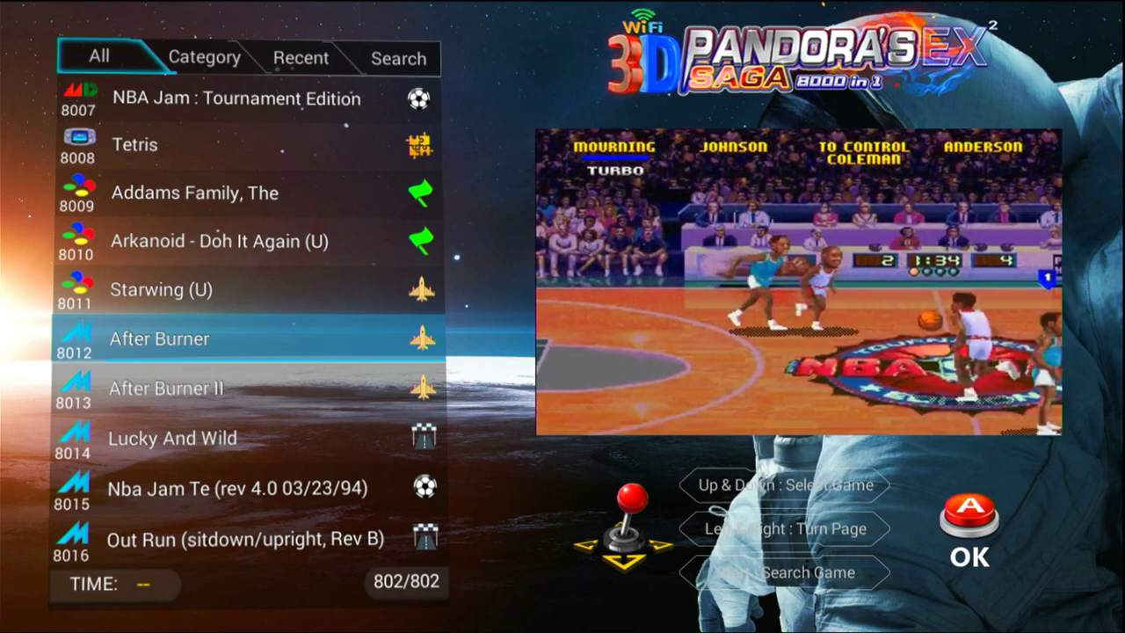
{"action": "key", "text": "Down"}
{"action": "key", "text": "Down"}
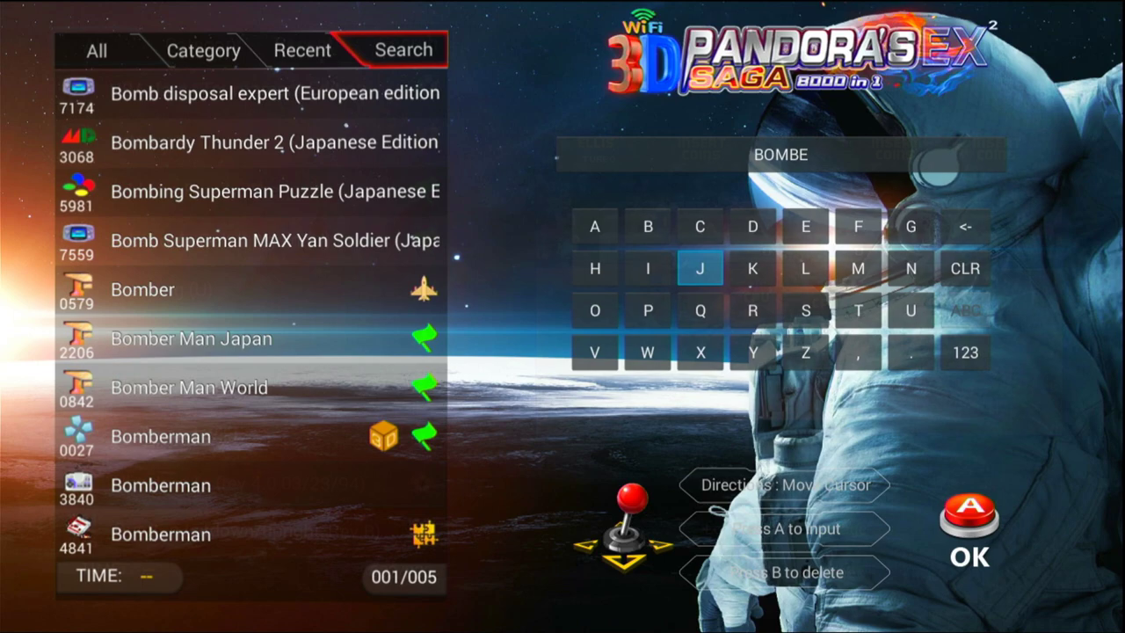
- Highlight Bomber Man World, number 0842, in the search results for BOMBE
{"action": "key", "text": "Left"}
{"action": "key", "text": "Left"}
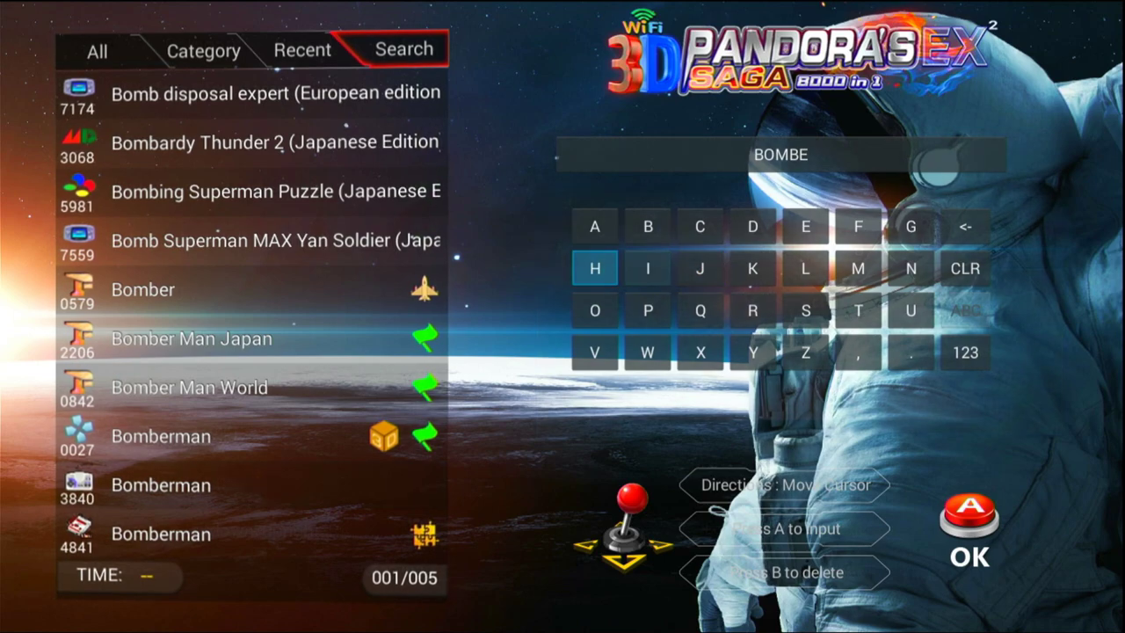
{"action": "key", "text": "Left"}
{"action": "key", "text": "Down"}
{"action": "key", "text": "Down"}
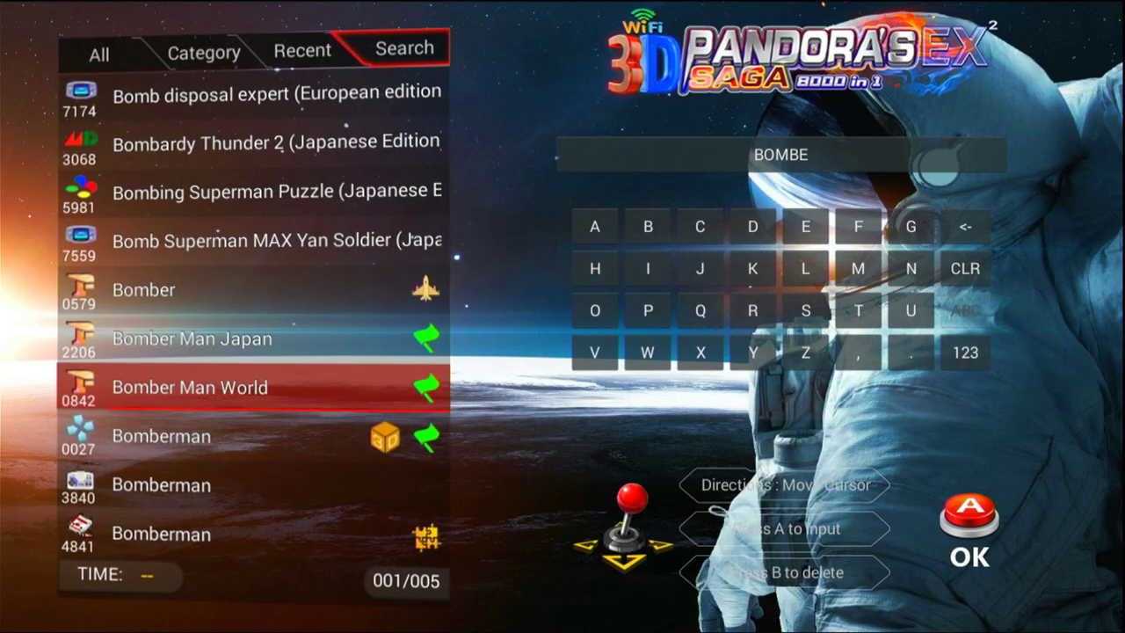